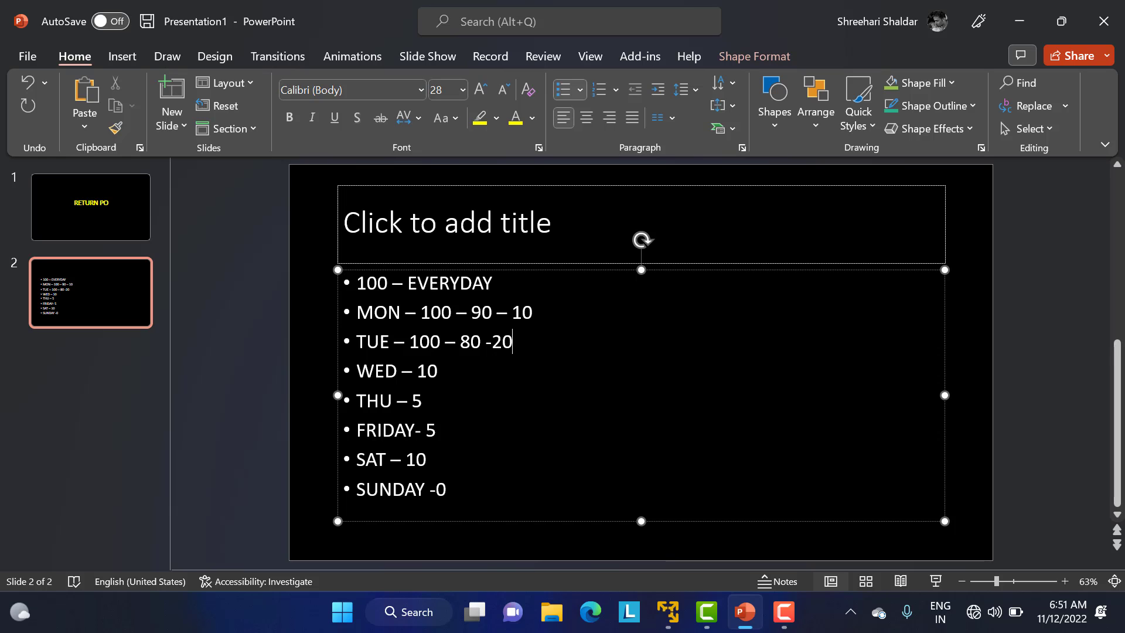
- Bring the SAP virtual machine window to the front from the taskbar
click(669, 612)
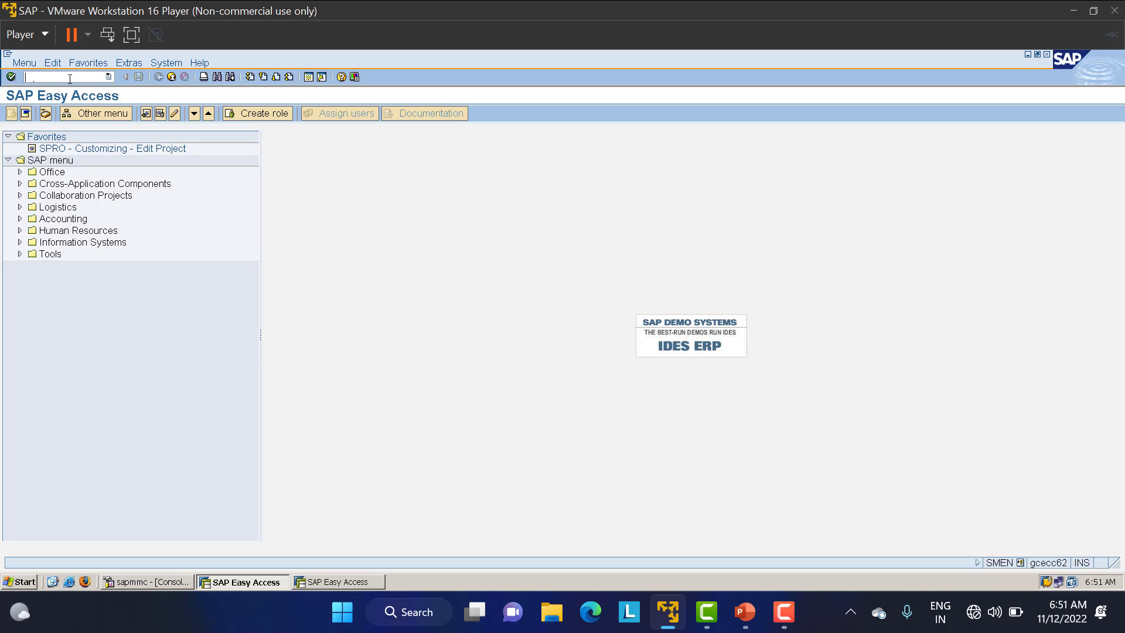
- Start a new material in MM01 with plant and storage location LT01
click(70, 79)
text(/NMM01)
key(Return)
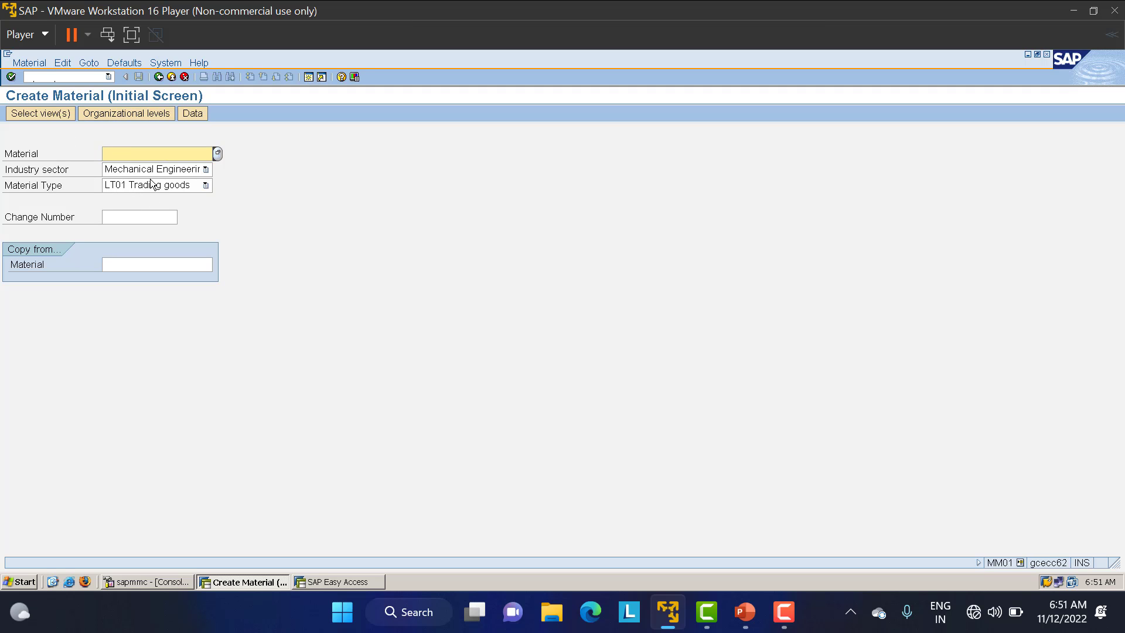
key(Return)
key(Return)
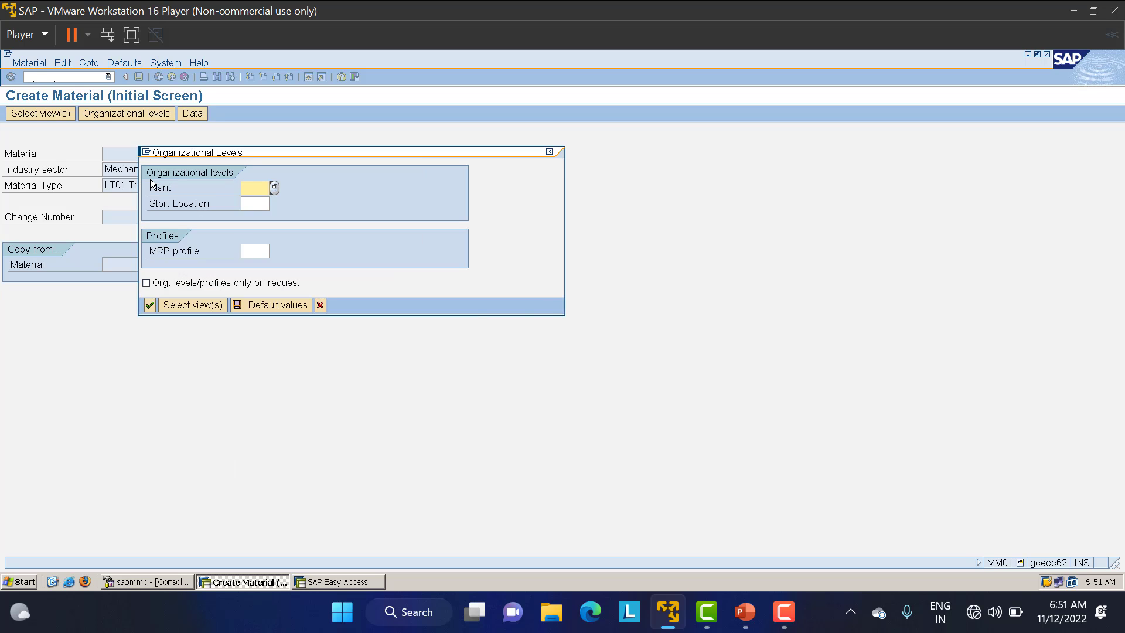
text(LT01)
key(Tab)
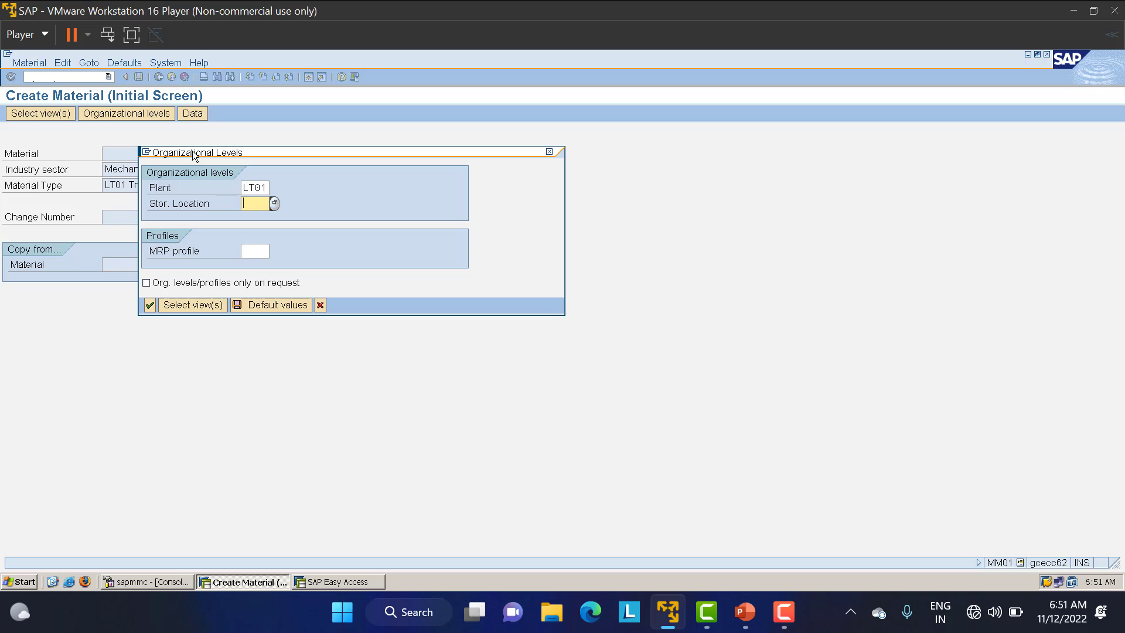
text(LT01)
key(Return)
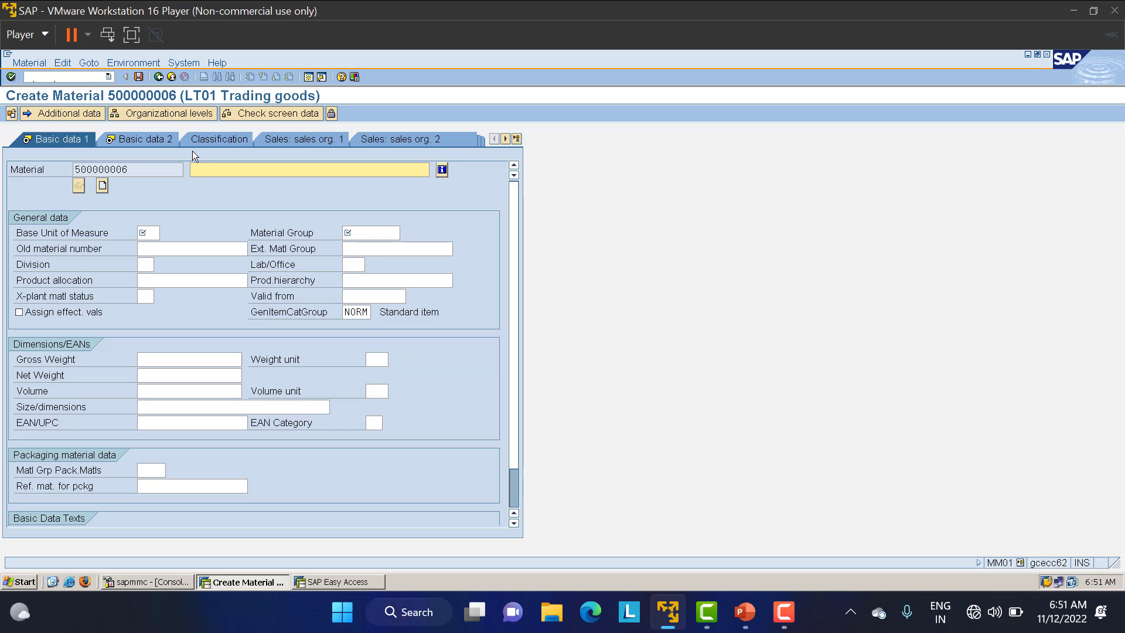
- Enter basic data for material TOI: base unit EA, material group GENERAL
text(TOI)
click(147, 232)
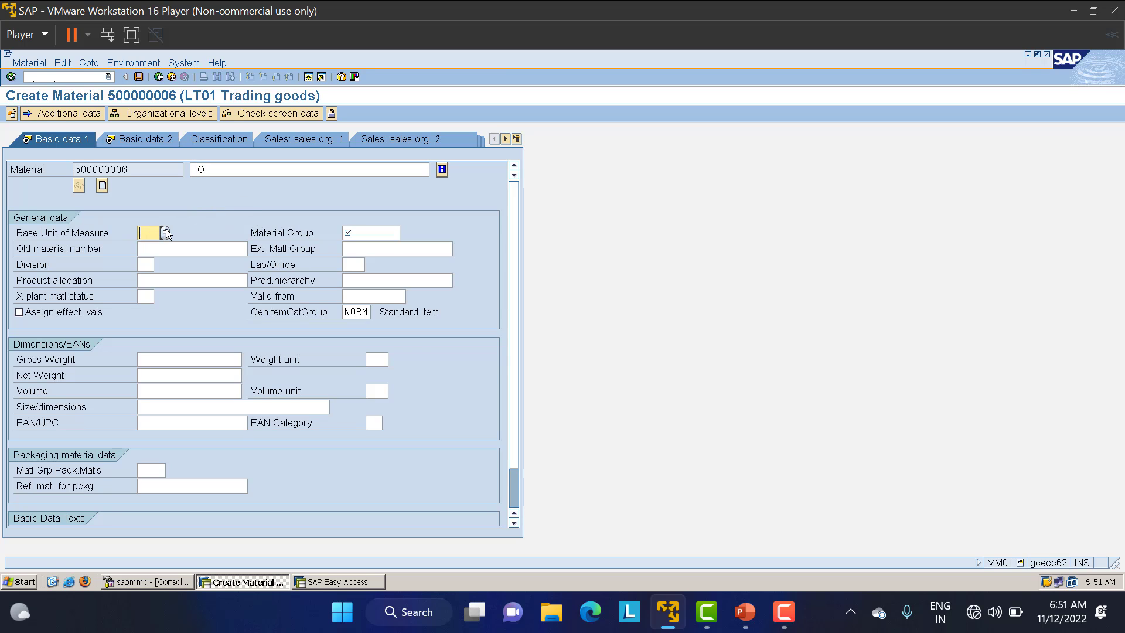
key(Tab)
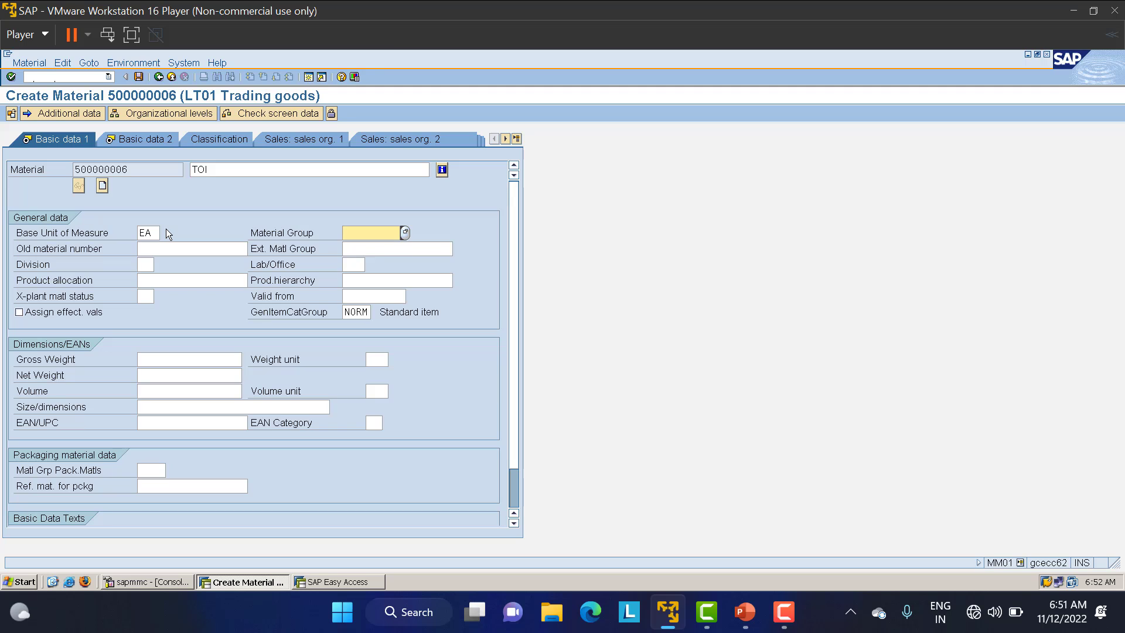
text(GENERAL)
key(Return)
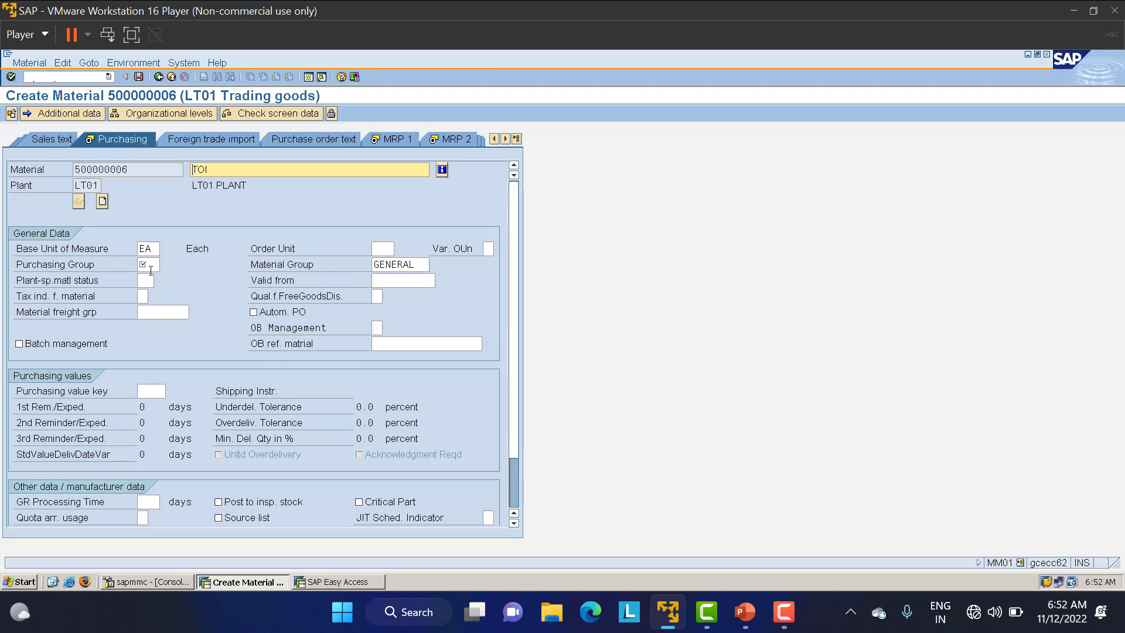
- Set purchasing group 000 and purchasing value key L
click(149, 265)
click(164, 390)
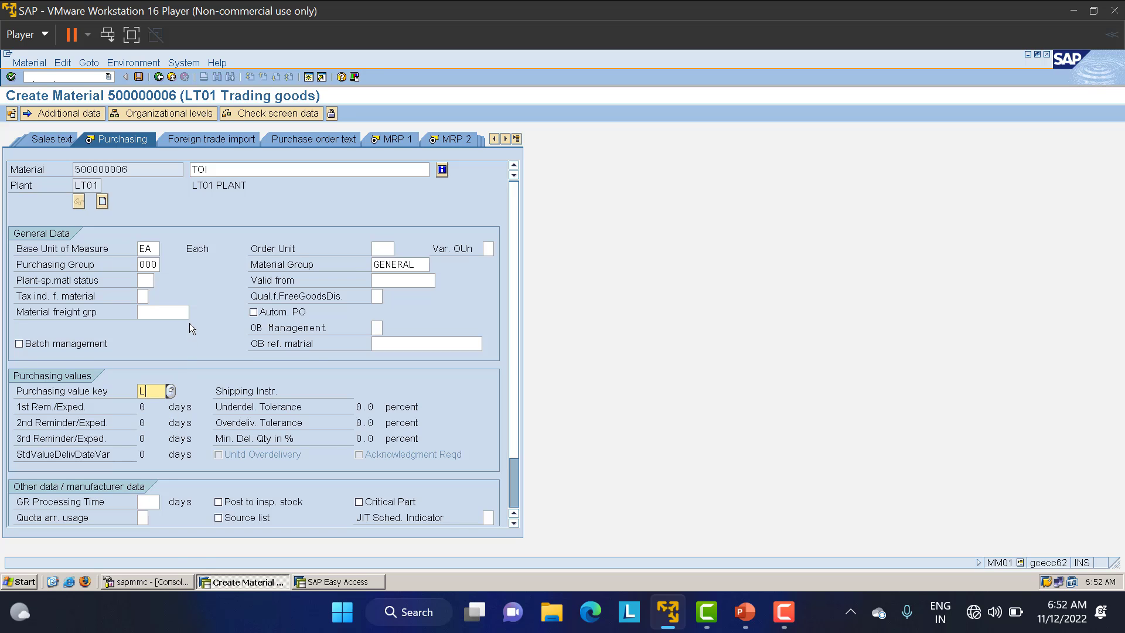
text(L)
key(Return)
key(Return)
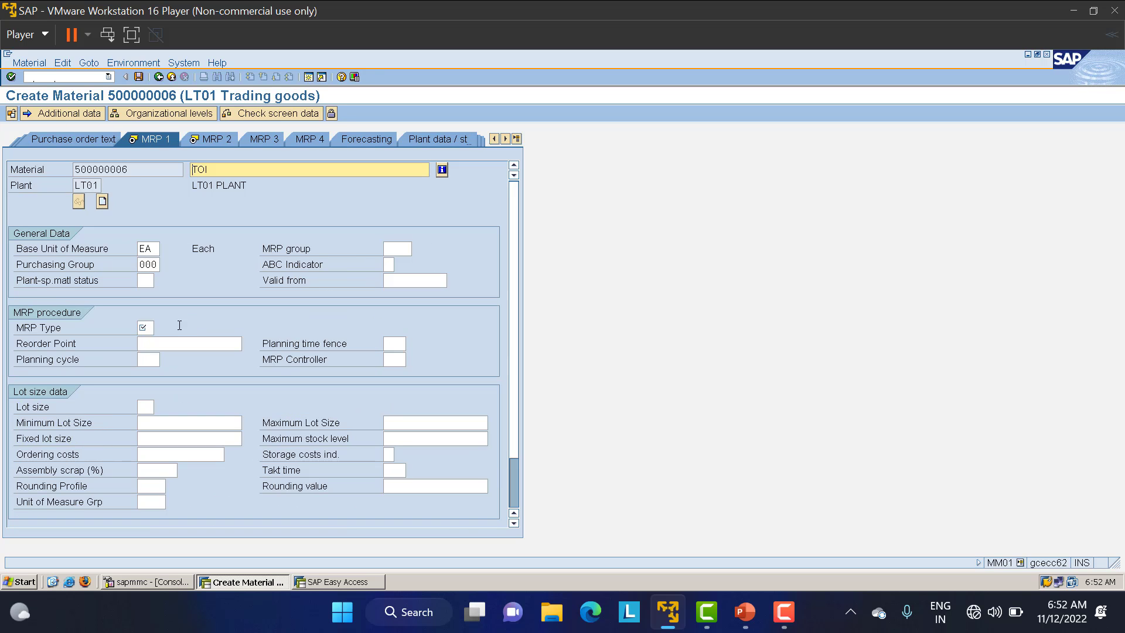
- Set MRP type PD, MRP controller LMC and lot size EX
click(148, 327)
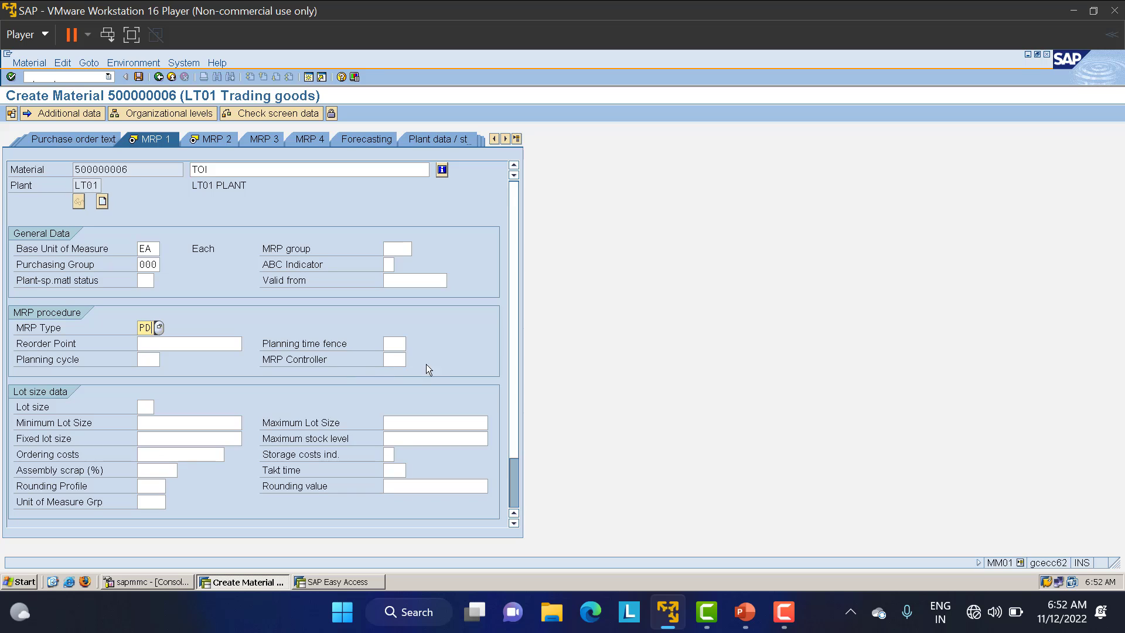
click(396, 360)
click(398, 372)
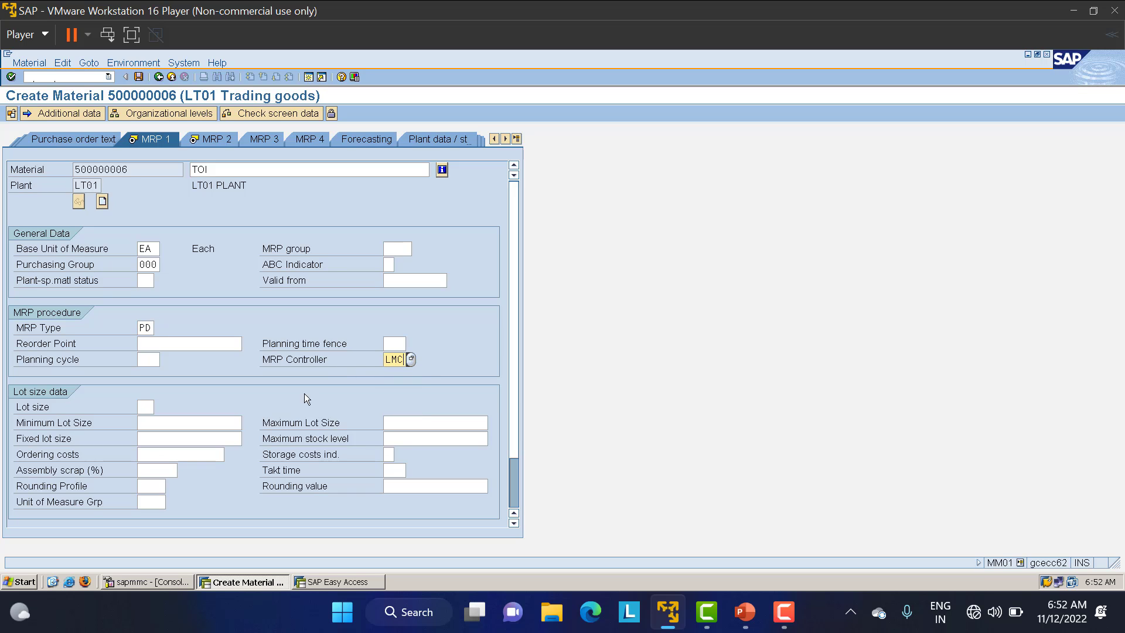
click(146, 407)
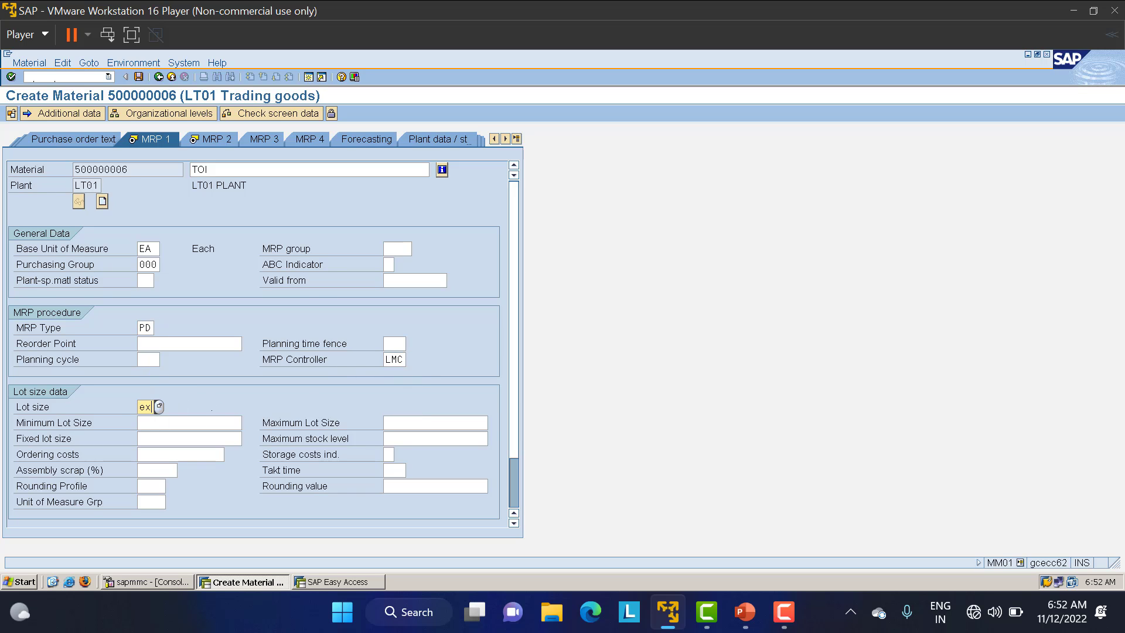
key(Return)
- Set planned delivery time 1 day and scheduling margin key 000
click(398, 375)
text(1)
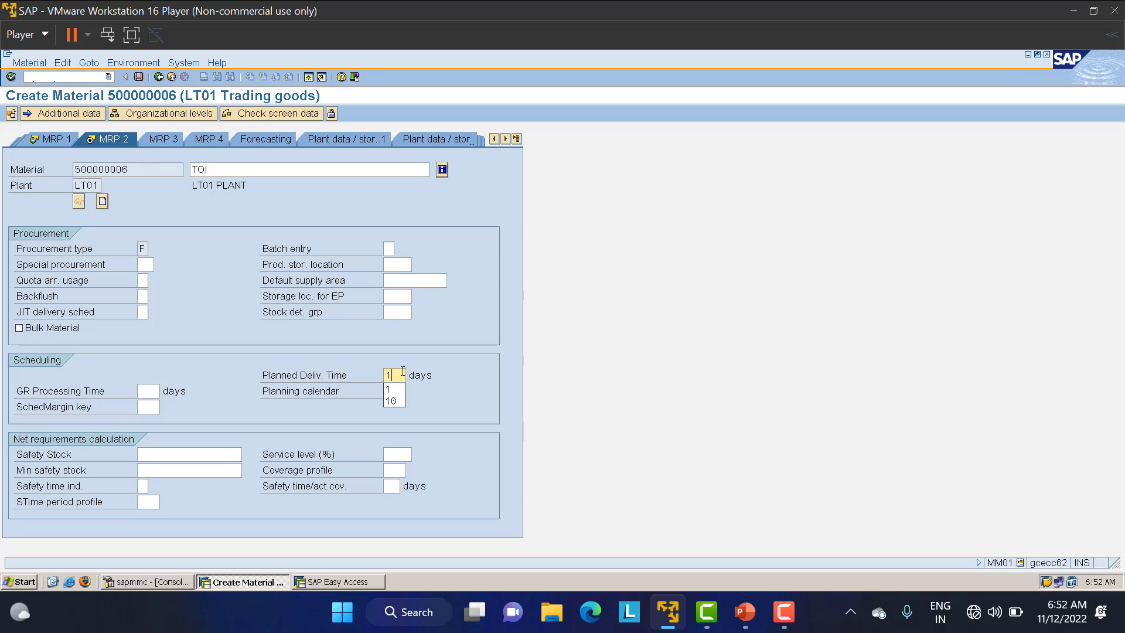
key(Return)
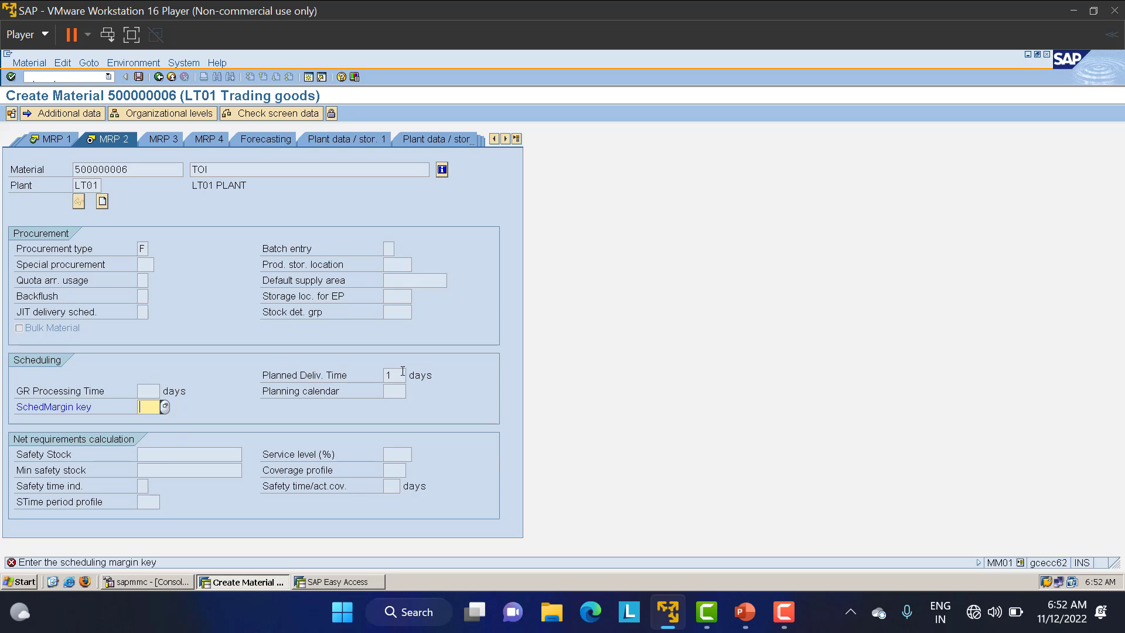
text(000)
key(Return)
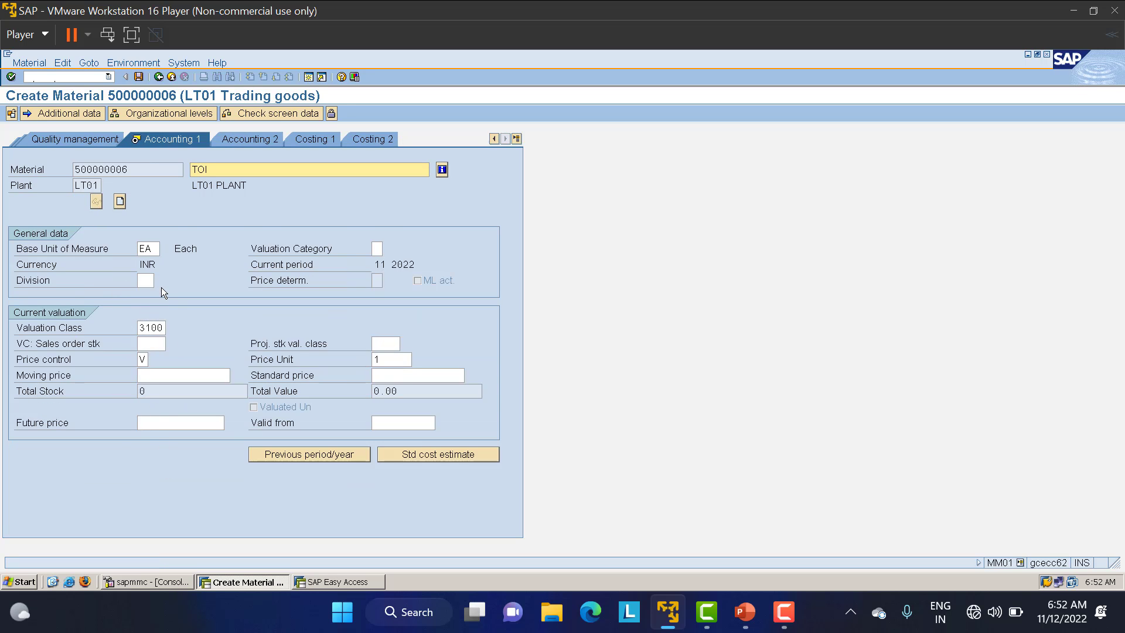
- Set availability check 01 Daily requirements on MRP 3 and save material 500000006
key(Return)
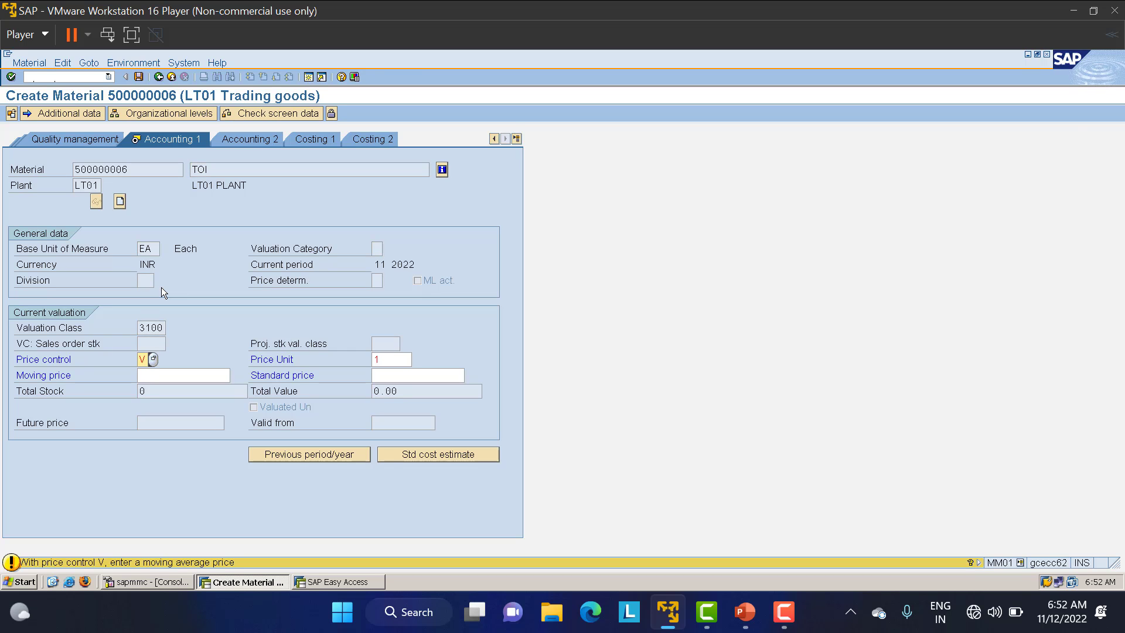
key(Return)
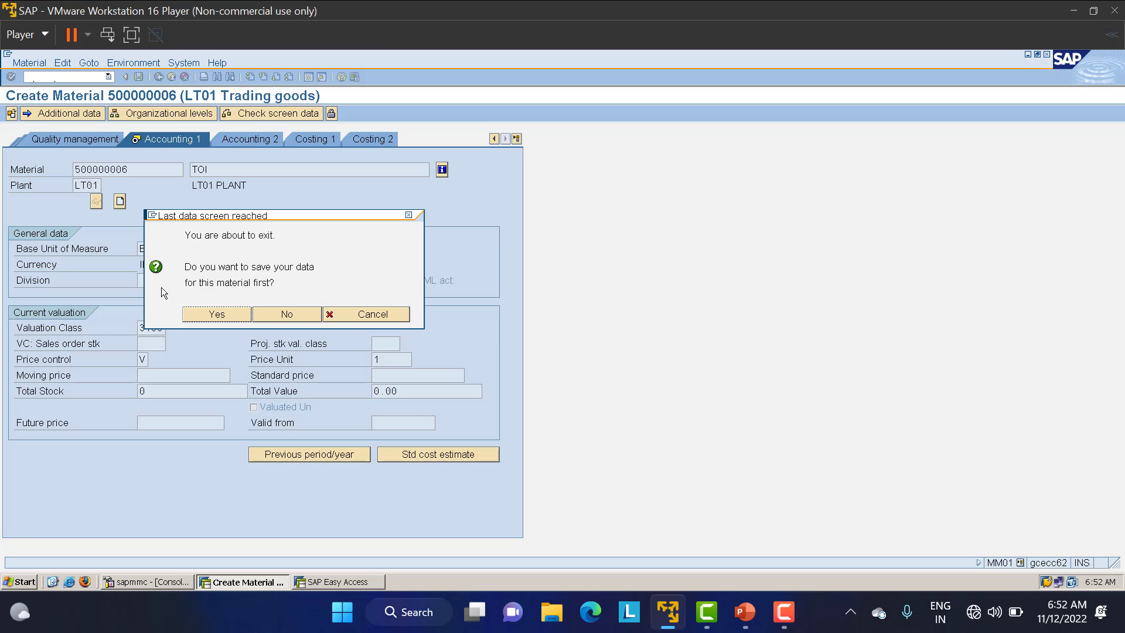
key(Return)
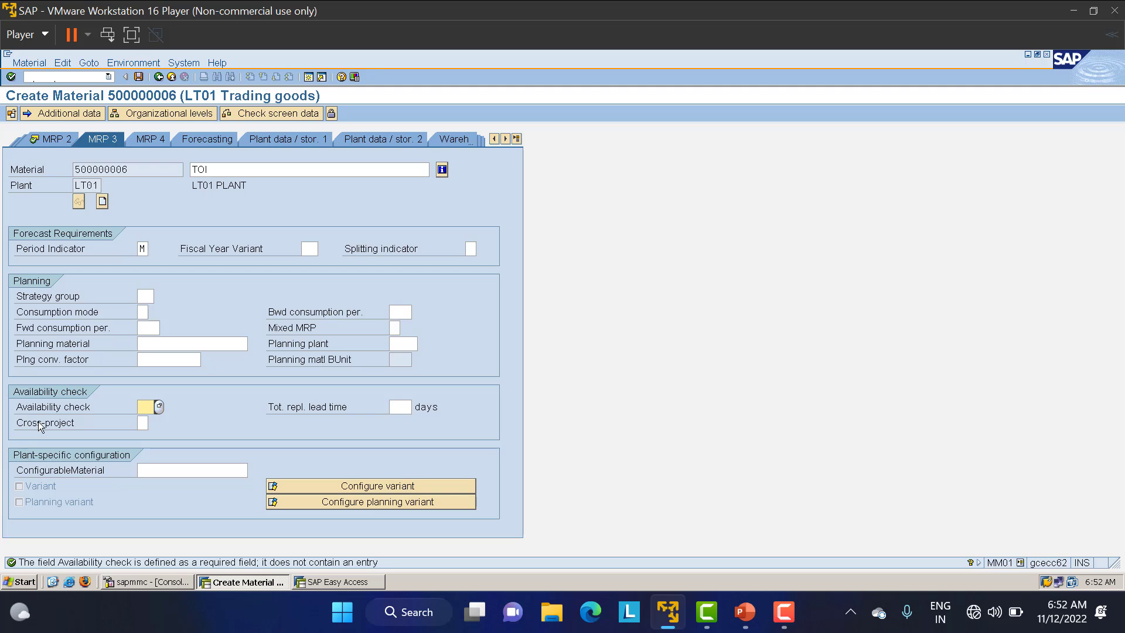
click(160, 406)
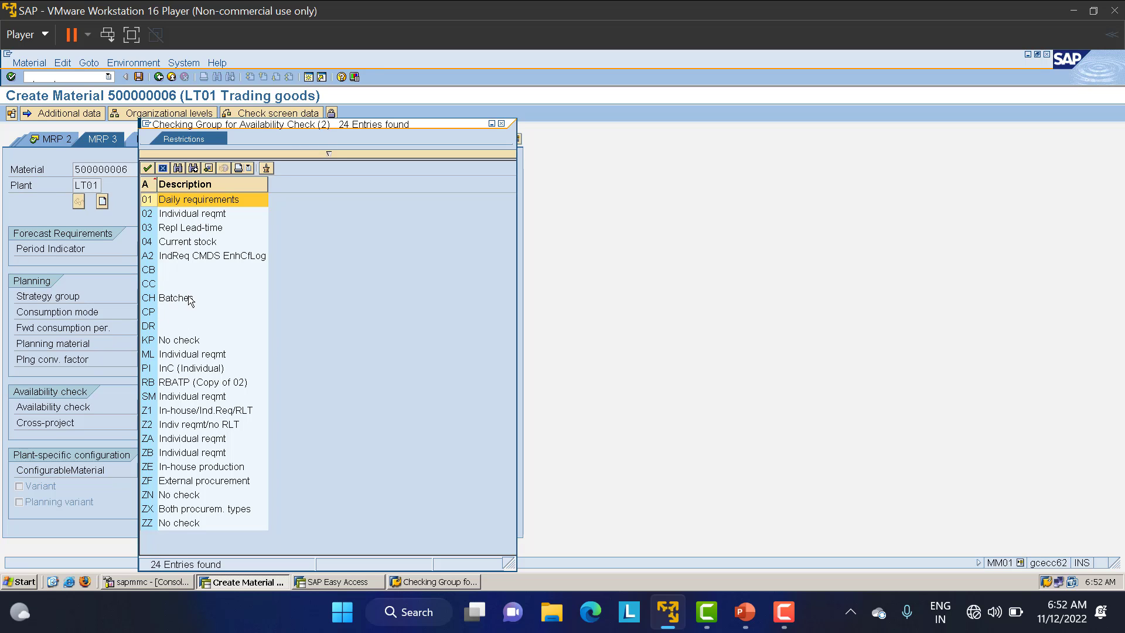
double_click(192, 199)
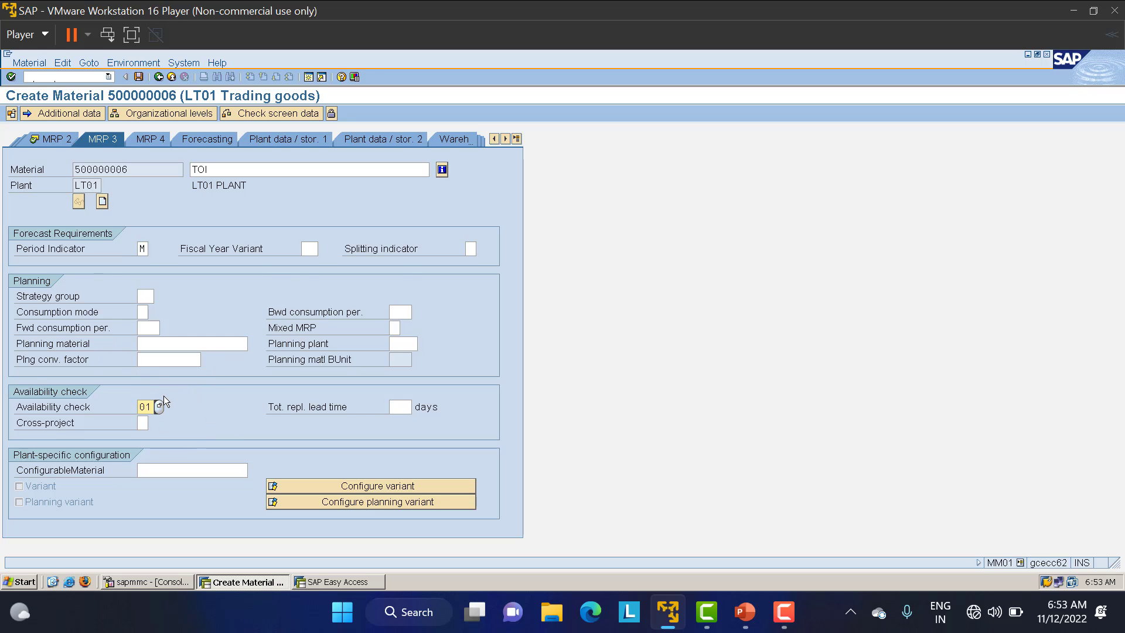
key(Return)
key(Return)
key(Return)
key(Return)
key(Return)
key(Return)
key(Return)
key(Return)
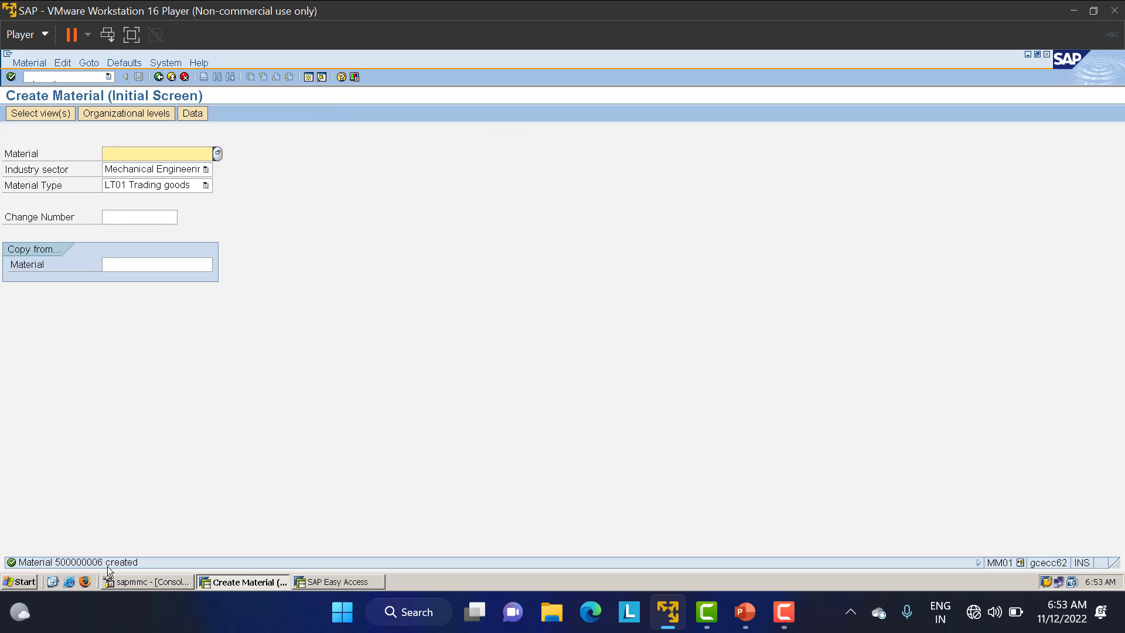
- Copy material number 500000006 from the creation message details, then close them
double_click(97, 564)
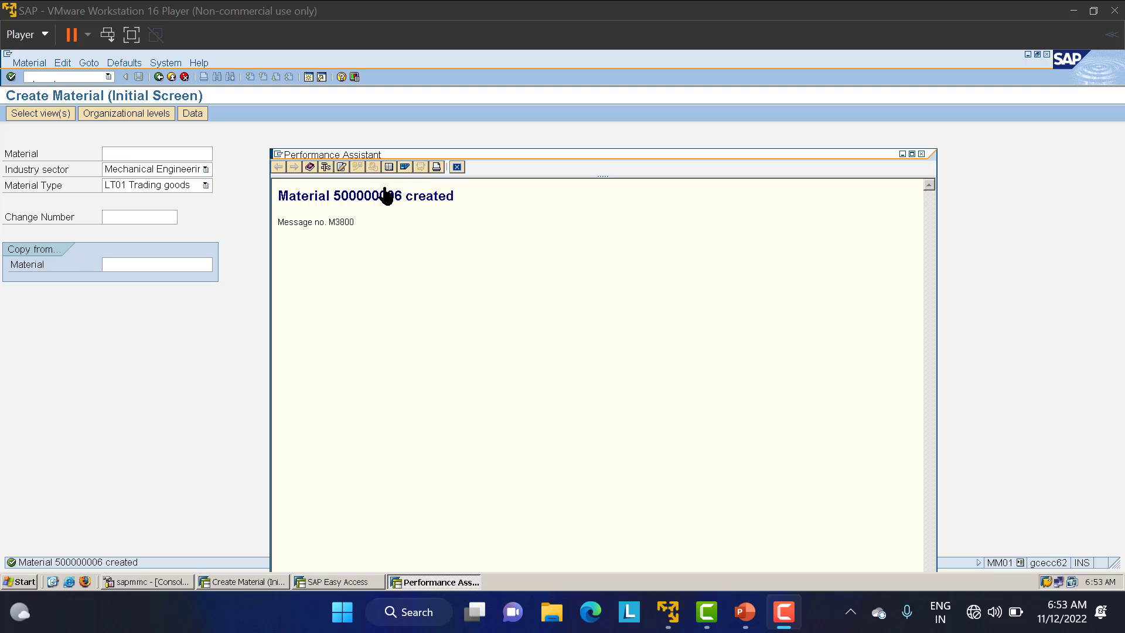
click(367, 196)
double_click(367, 195)
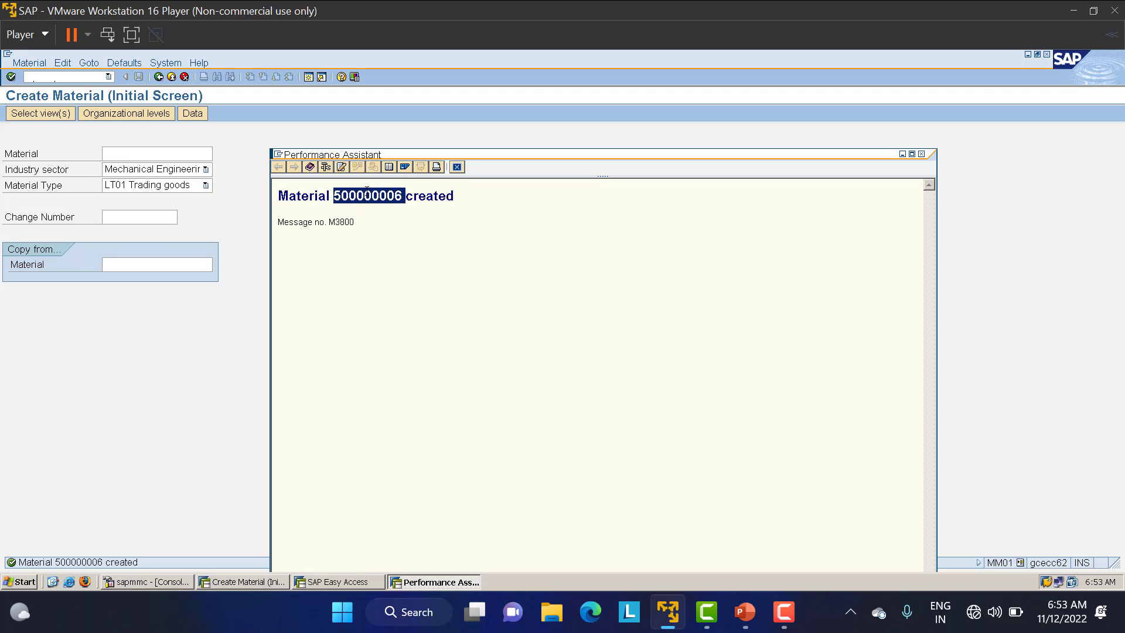
click(457, 167)
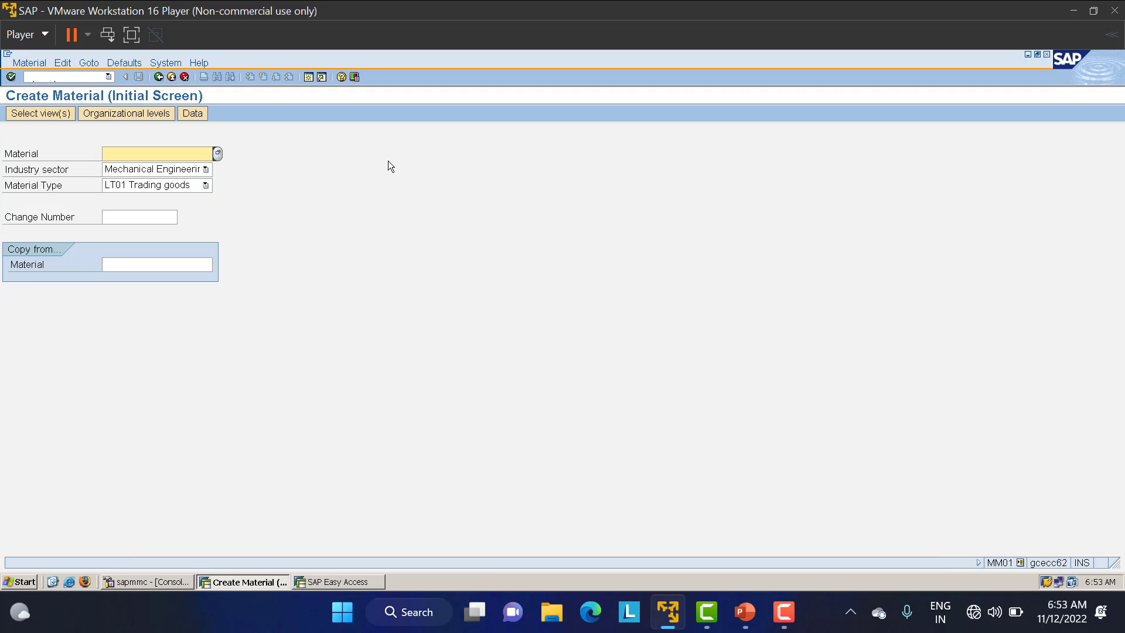
click(65, 78)
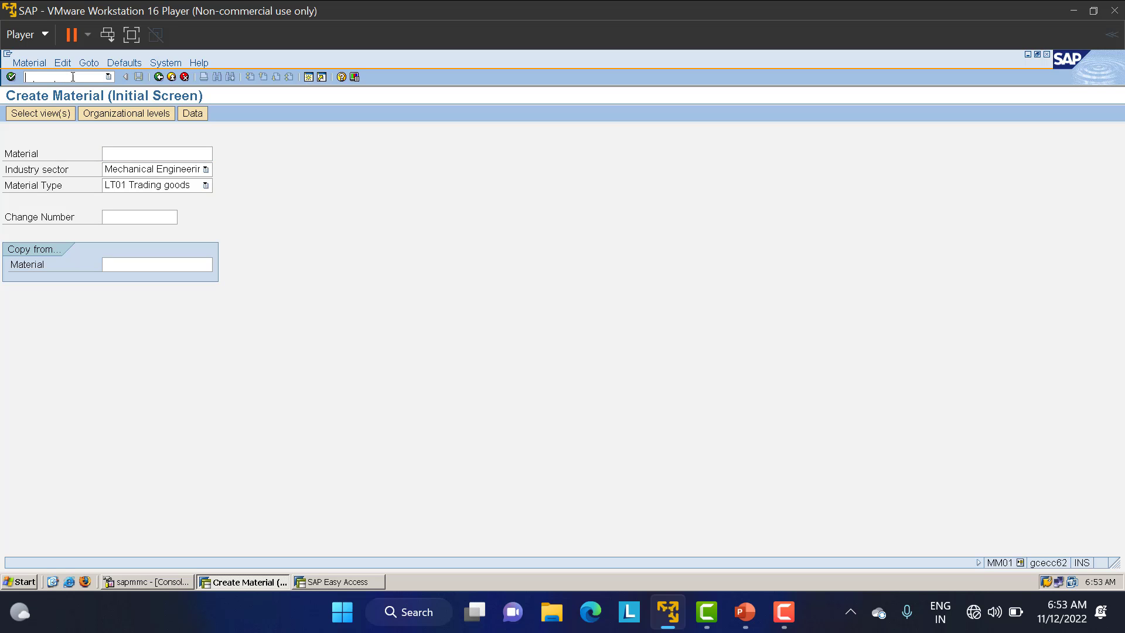
- Start a purchase order in ME21N and enter the vendor number
text(/NME21N)
key(Return)
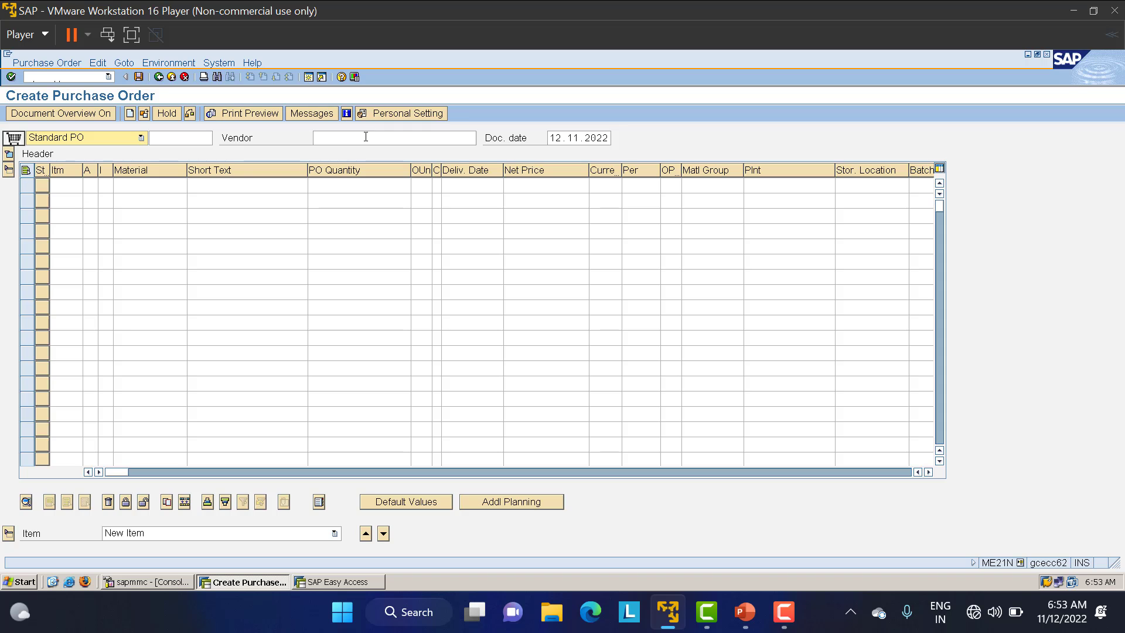
click(366, 137)
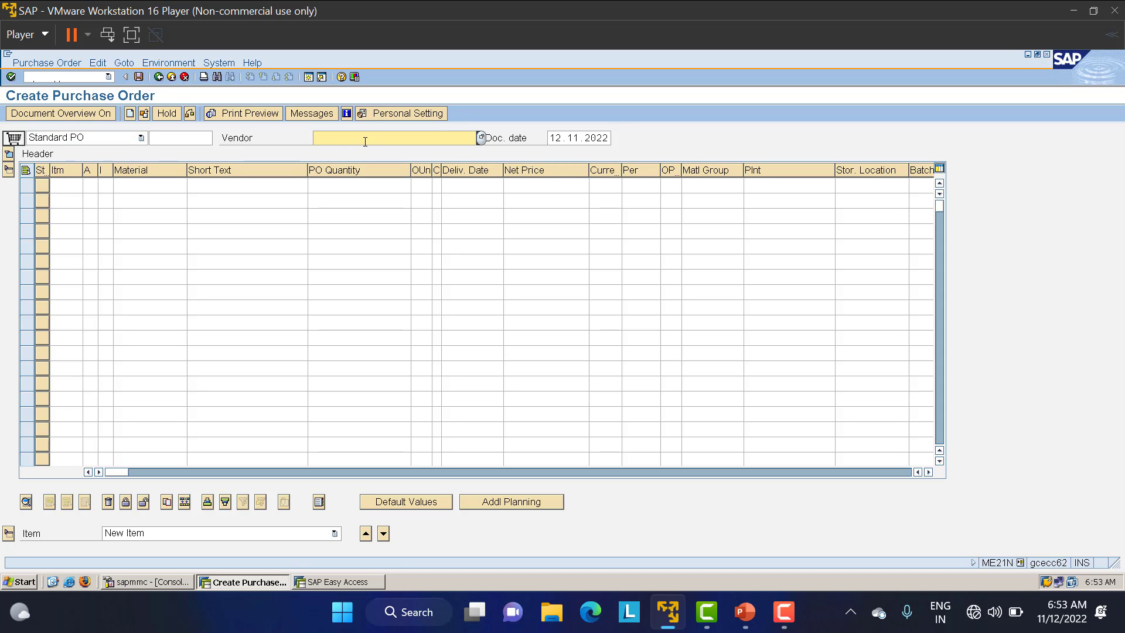
text(200080)
key(Return)
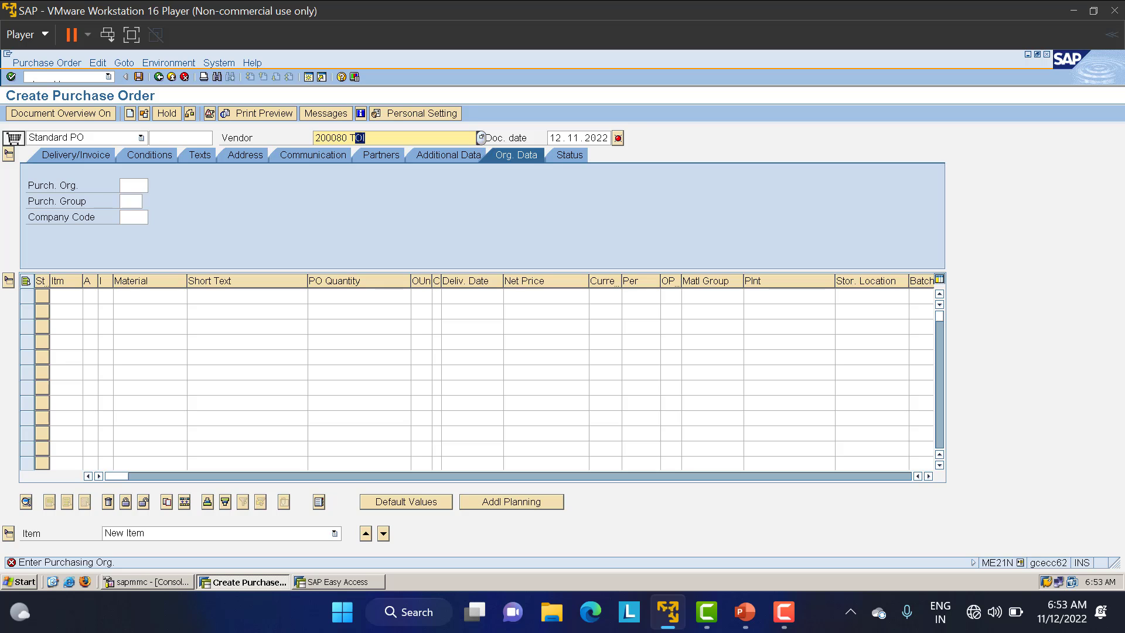
- Fill org data: purchasing org LT01, purchasing group 000, company code LT01
click(140, 185)
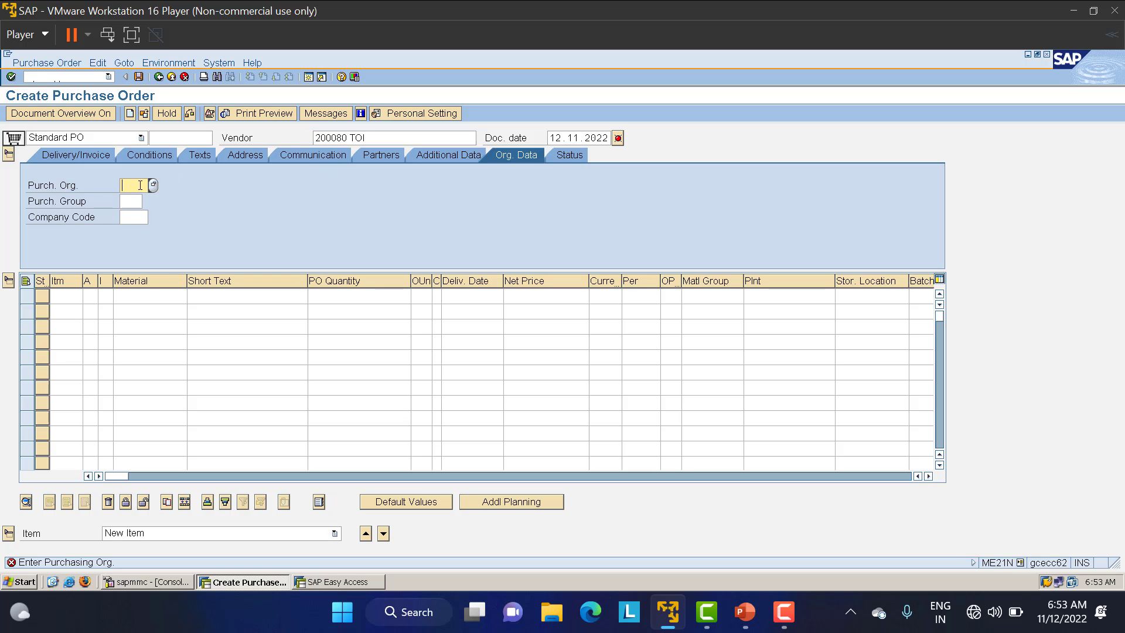
text(LT01)
key(Tab)
text(000)
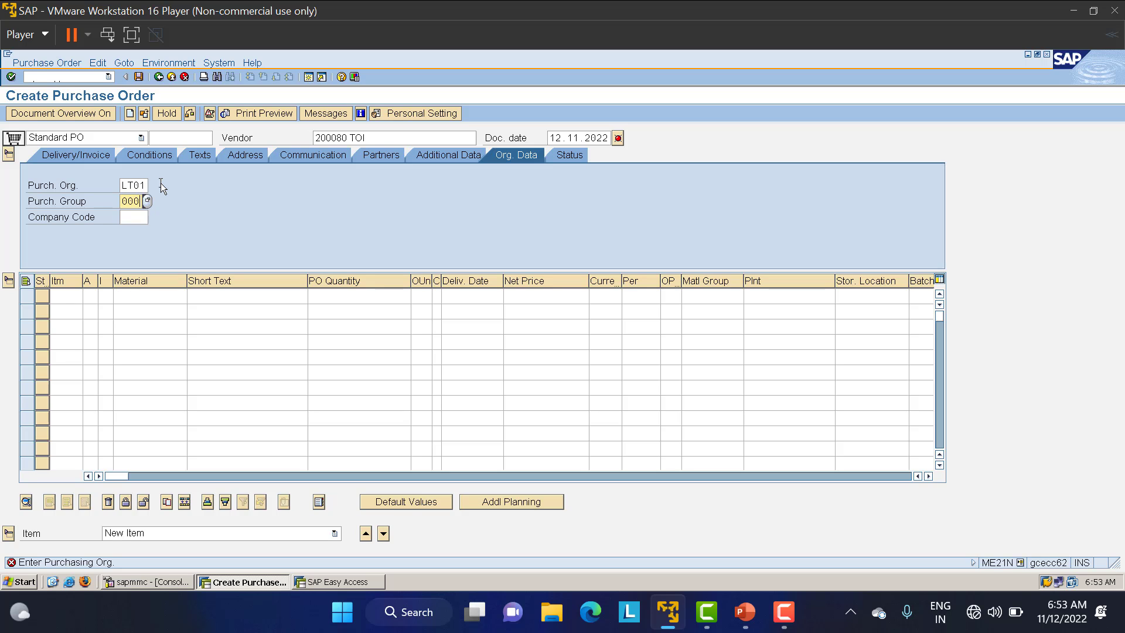
key(Tab)
text(LT0)
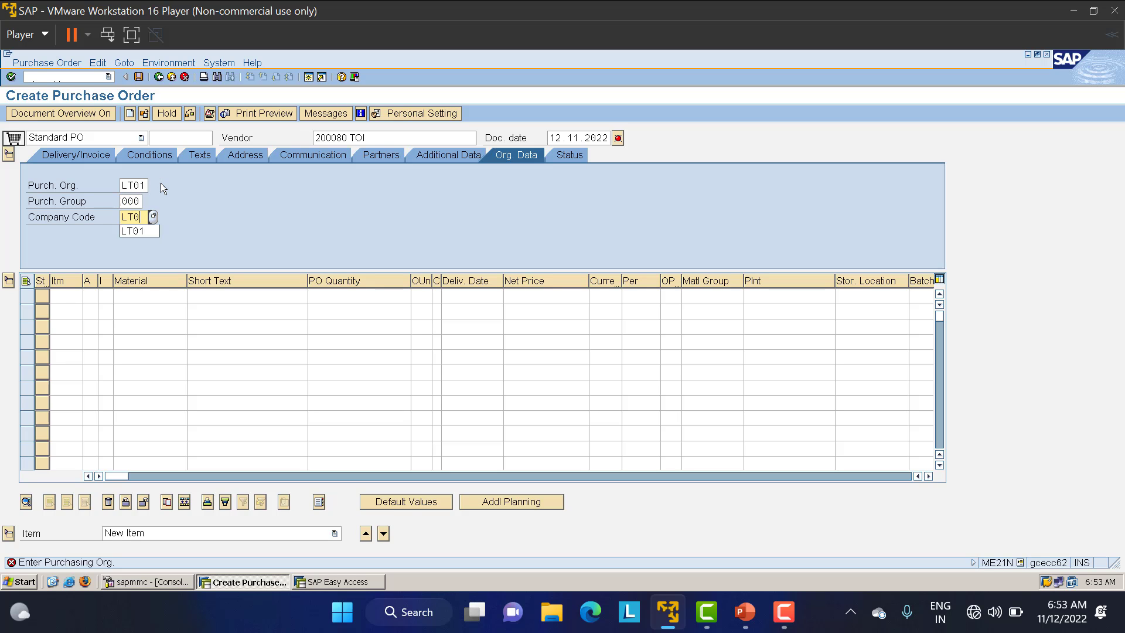
text(1)
click(159, 295)
- Add item 500000006: quantity 100, net price 5 INR, plant and storage location LT01
text(500000006)
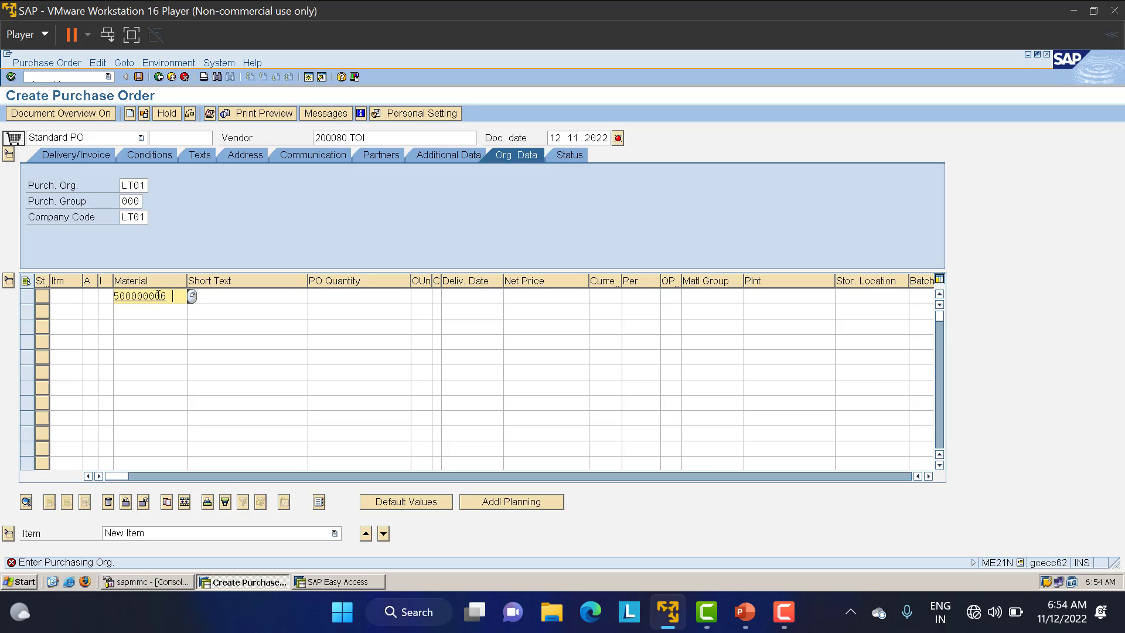
click(332, 296)
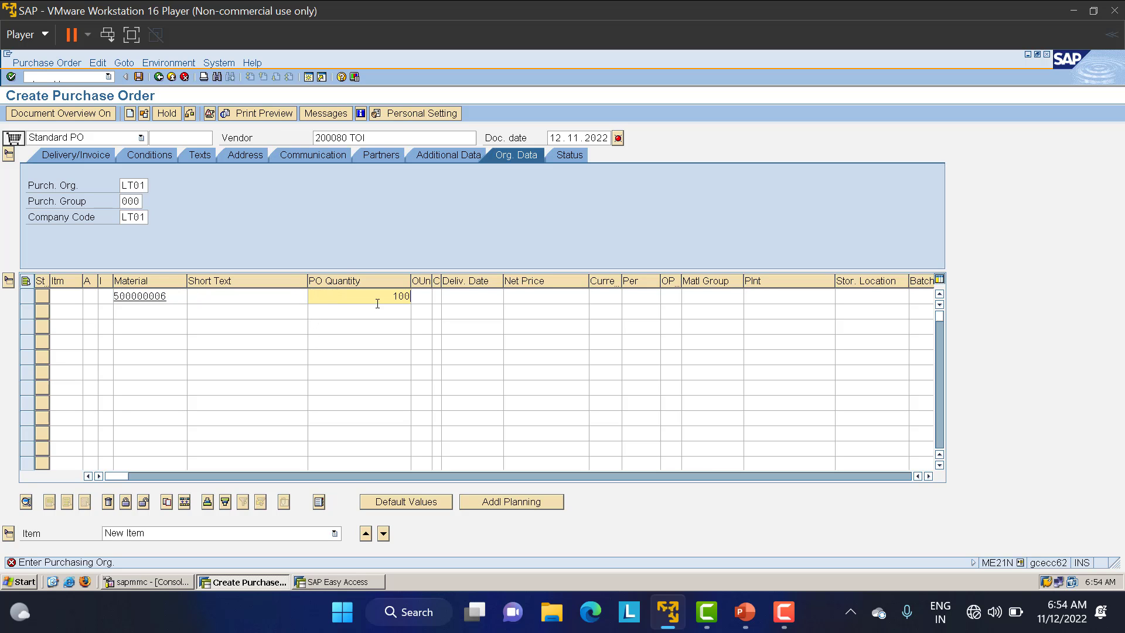
click(523, 295)
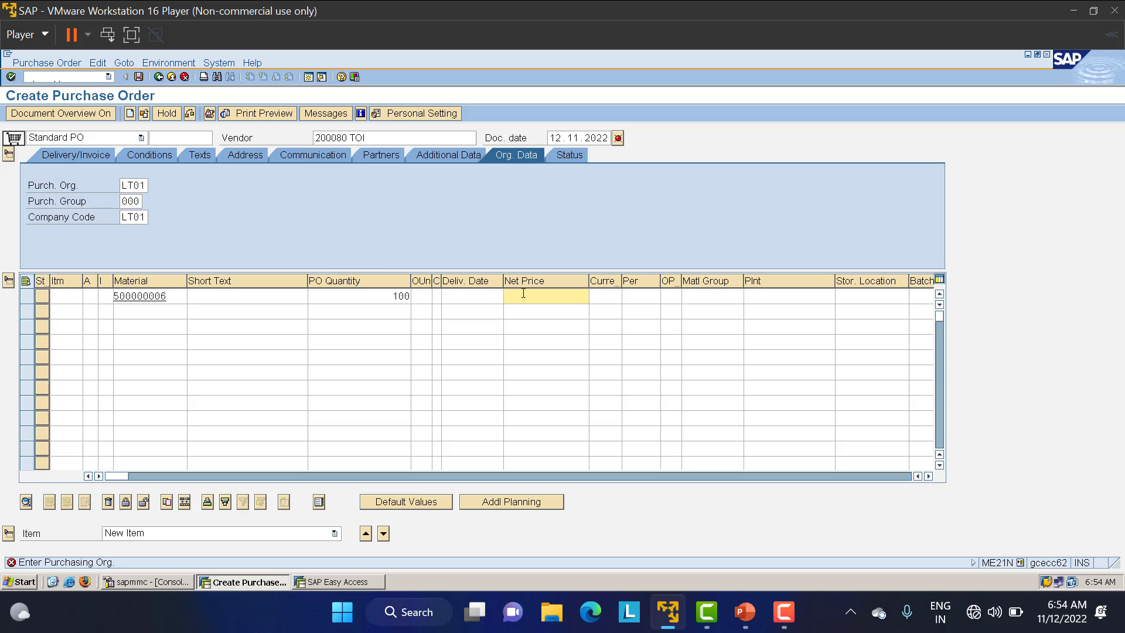
text(5)
click(772, 296)
text(LT01)
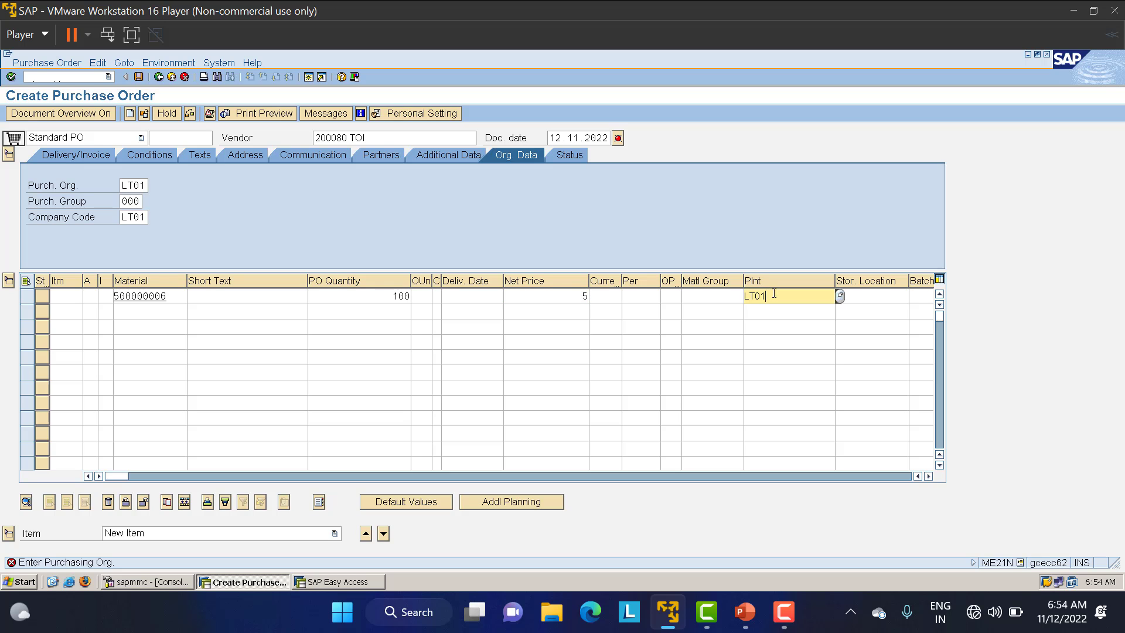
key(Tab)
text(LT01)
key(Return)
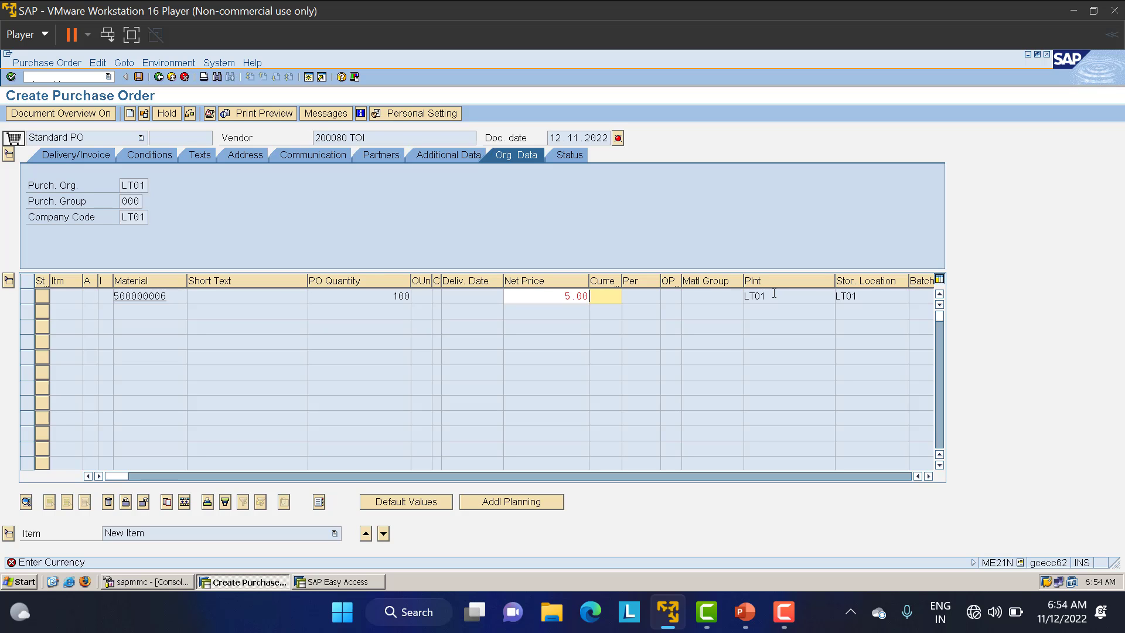
text(INR)
key(Return)
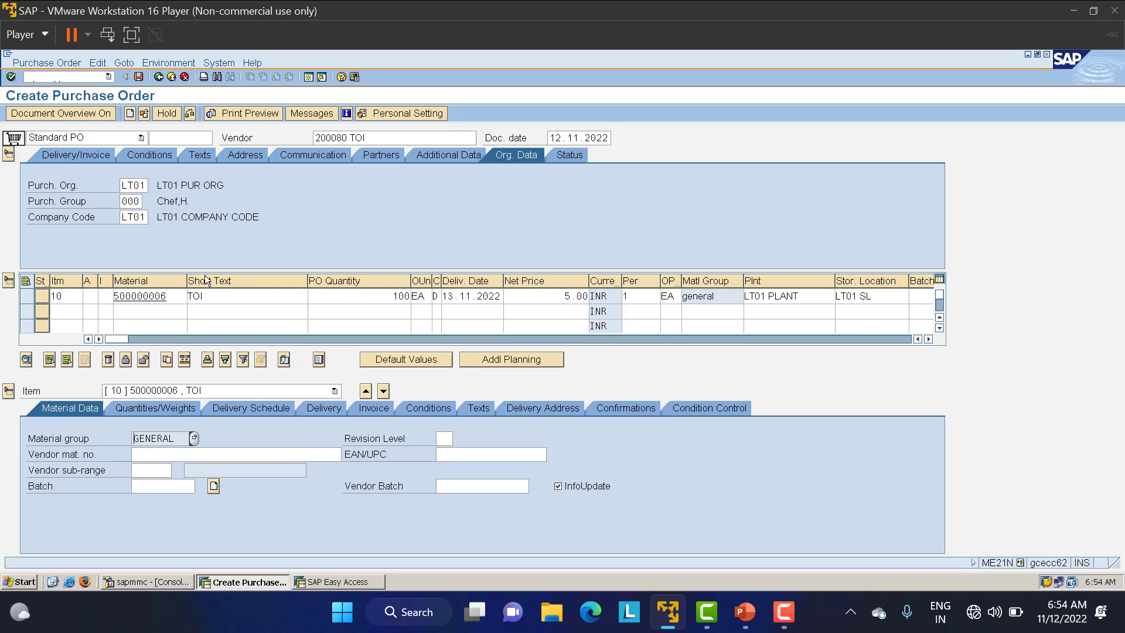
- Check and save the purchase order, copying the new PO number
click(186, 116)
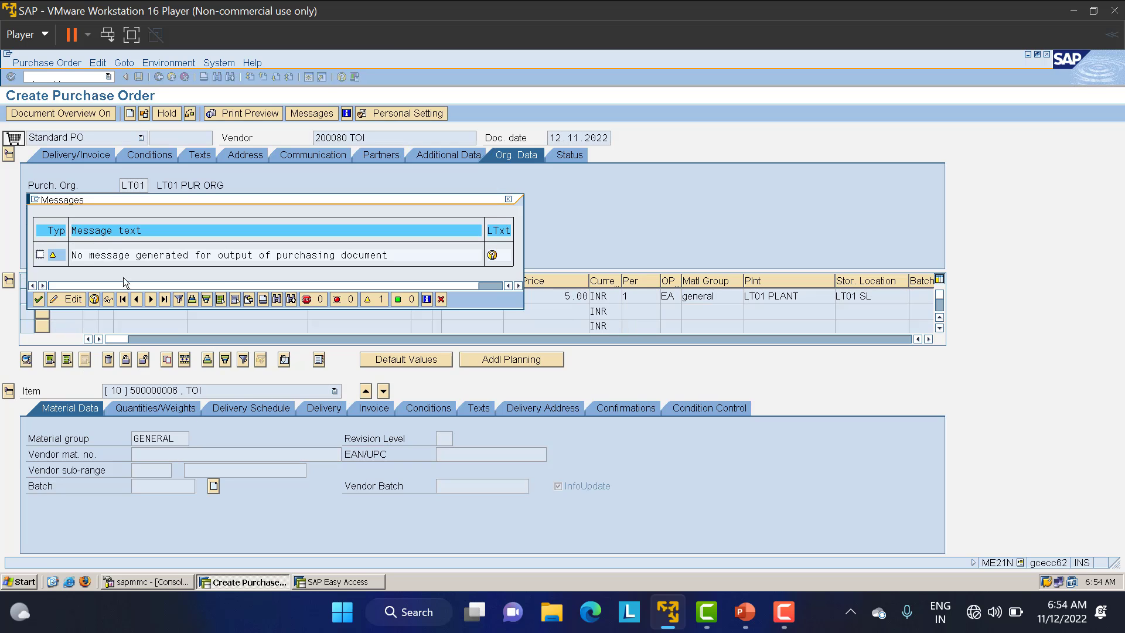
click(38, 300)
click(139, 76)
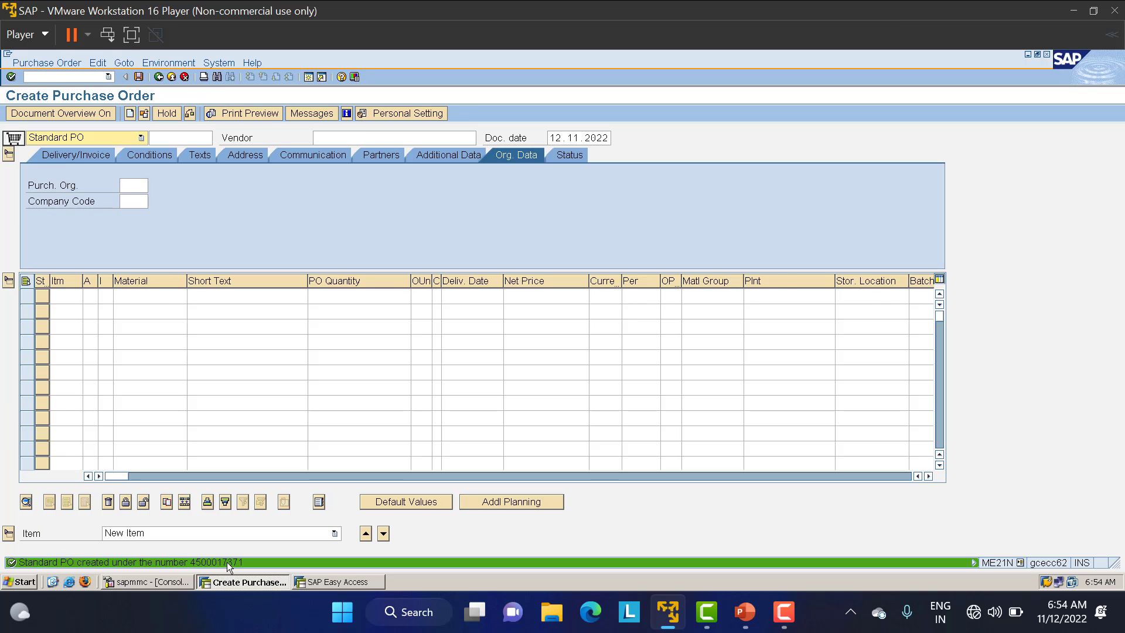
double_click(234, 563)
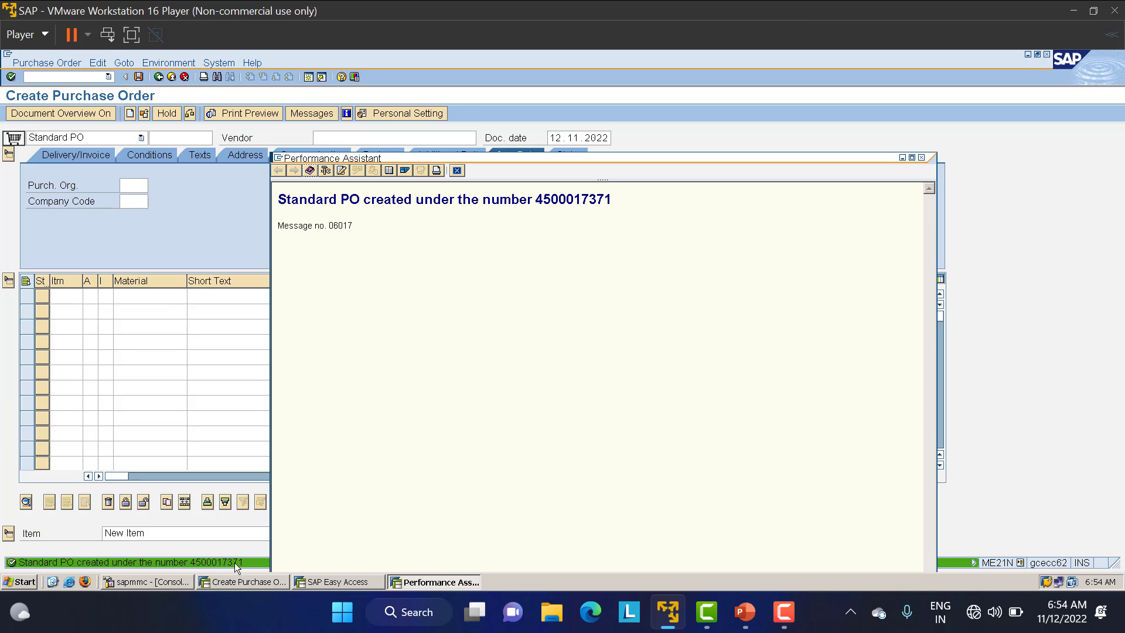
double_click(568, 200)
key(Escape)
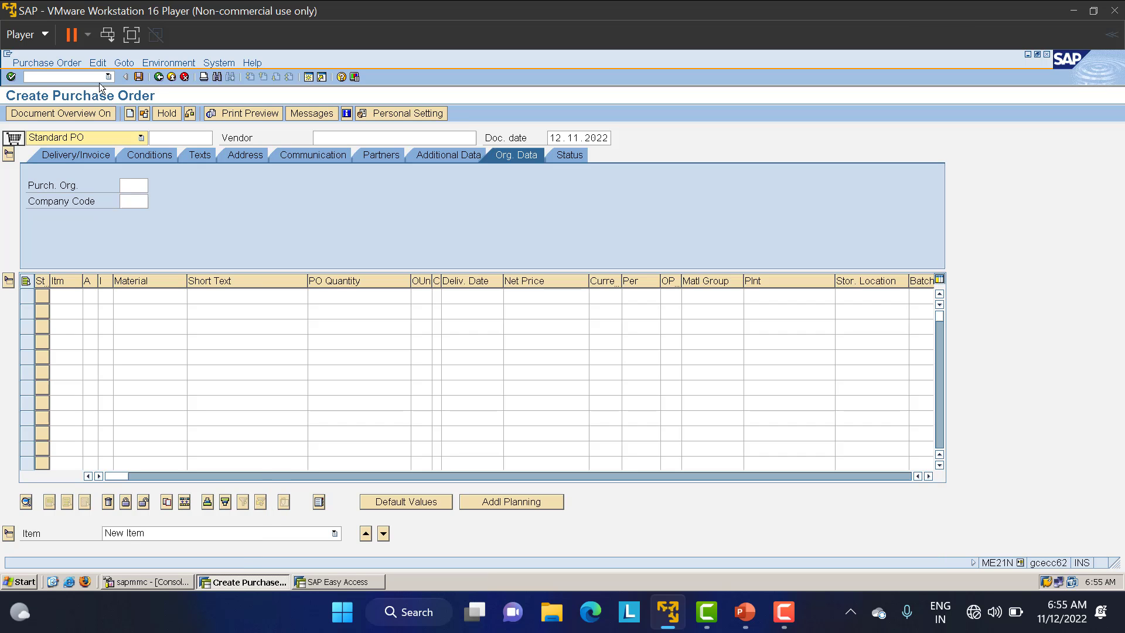
- Post the MIGO goods receipt for the PO's 100 TOI units at plant LT01
click(80, 73)
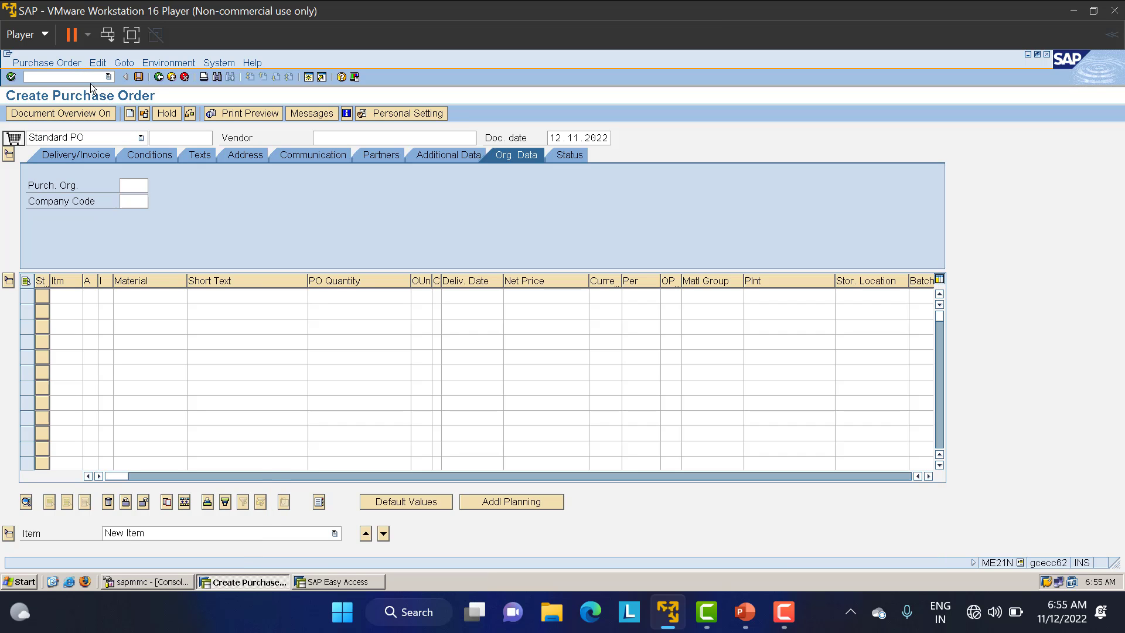
text(/nmigo)
key(Return)
key(shift+End)
text(LT01)
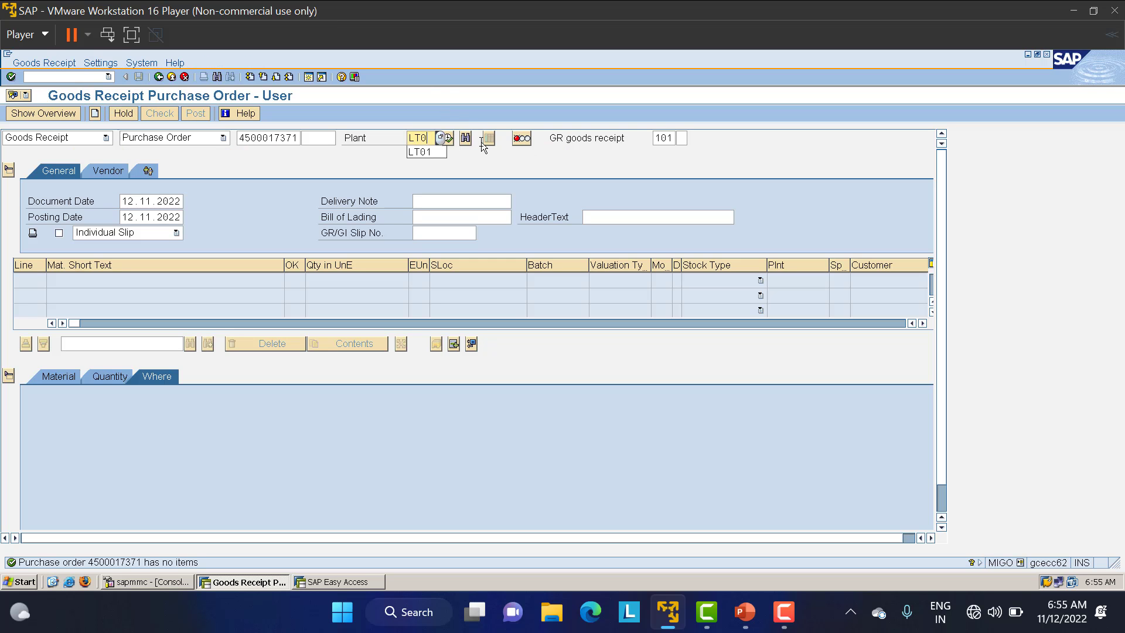
click(487, 140)
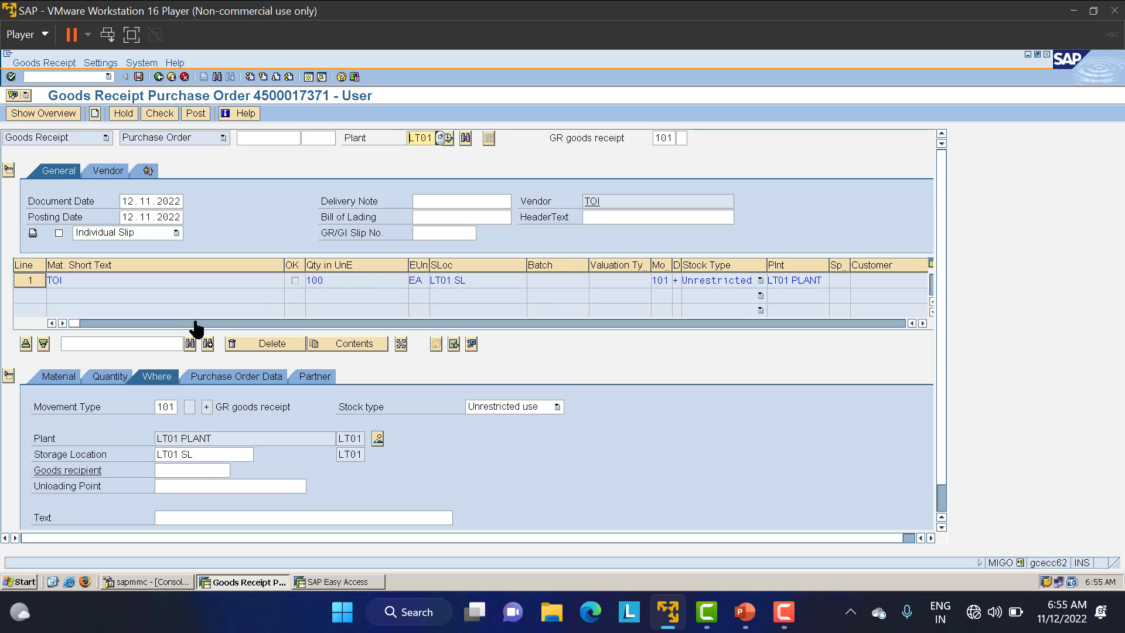
scroll(122, 492, down, 1)
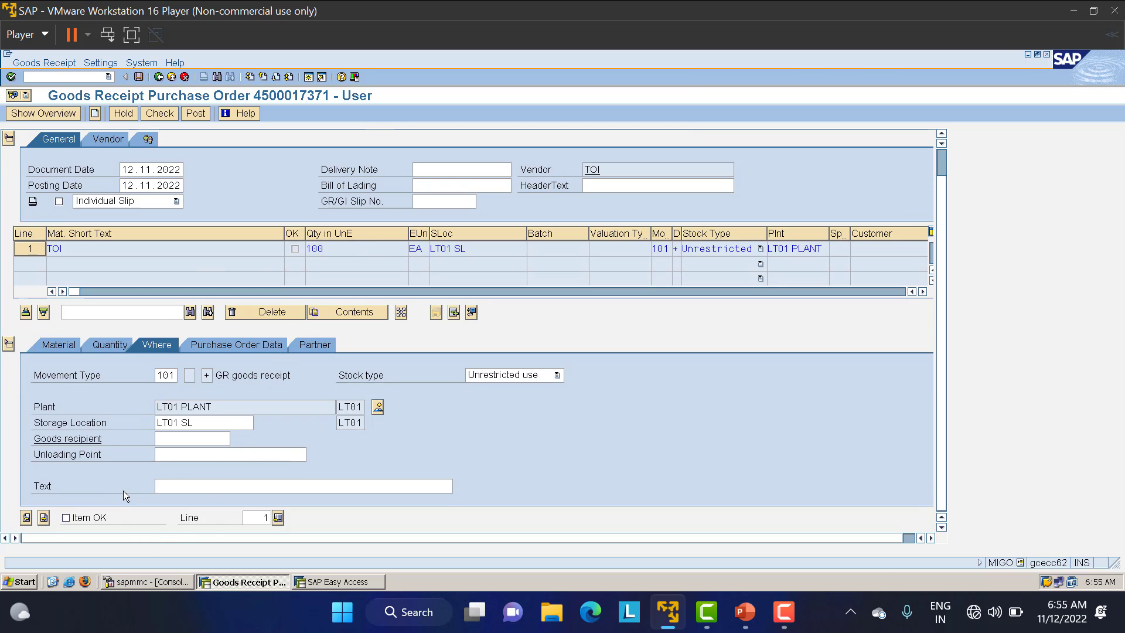
click(91, 519)
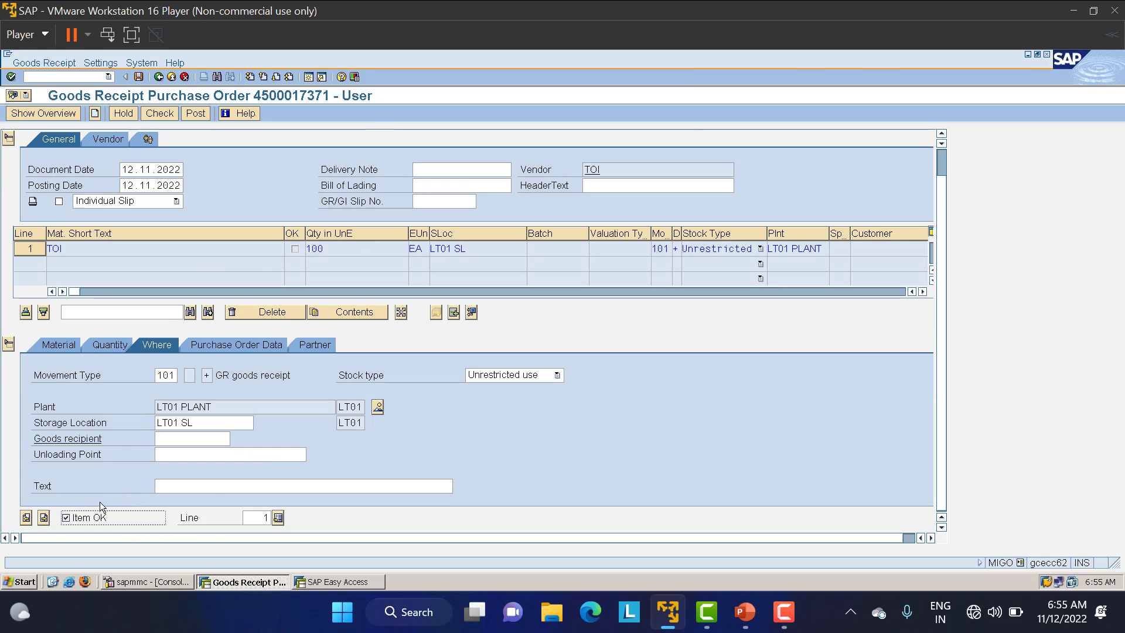
click(164, 114)
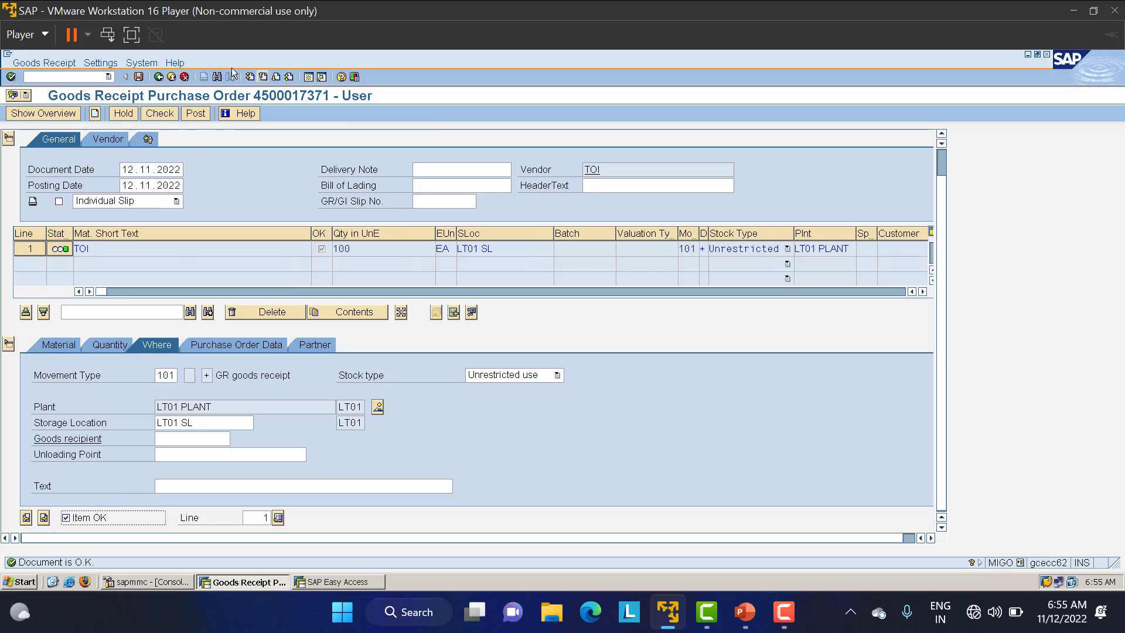
click(193, 115)
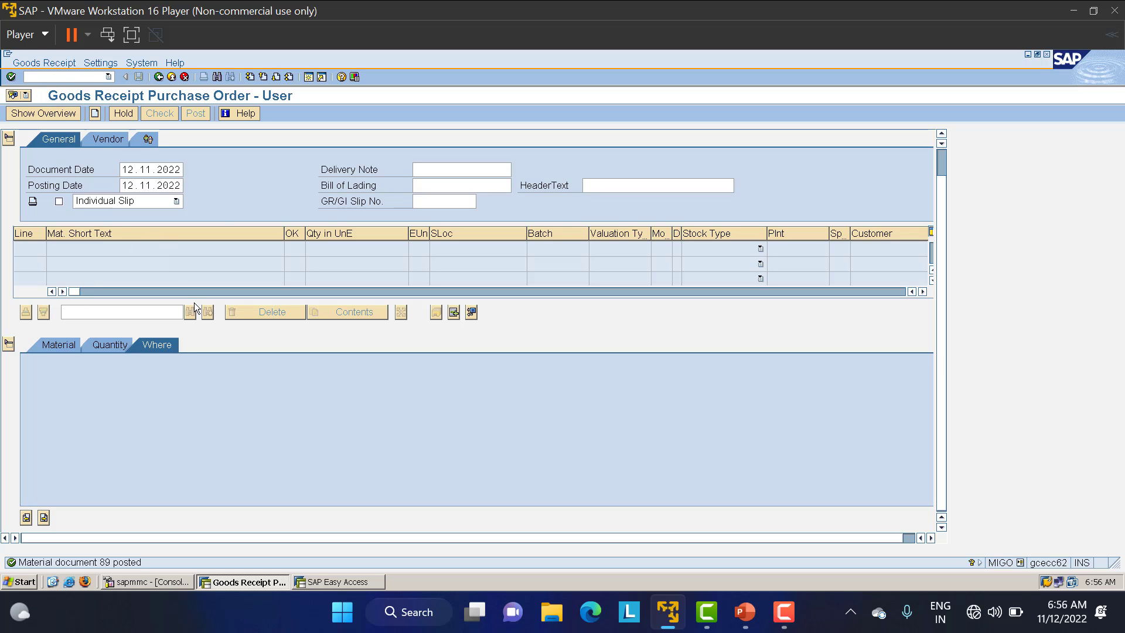
- Add a PowerPoint slide reading 'RETURN DELIVERY - BASED ON MATERIAL DOC', then return to SAP
click(744, 612)
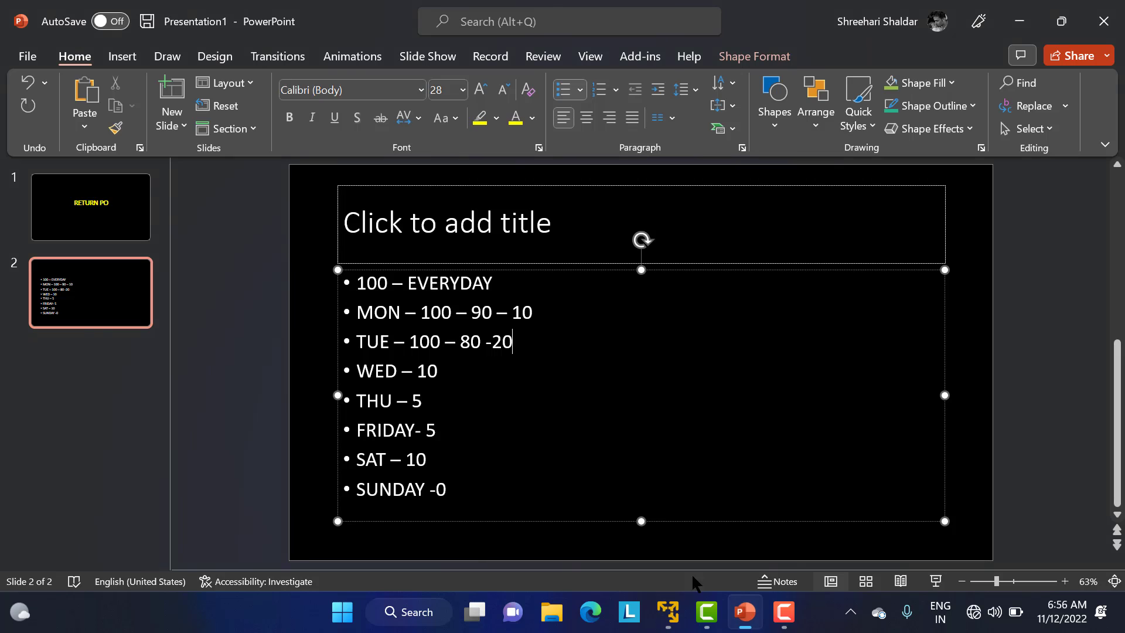
key(ctrl+m)
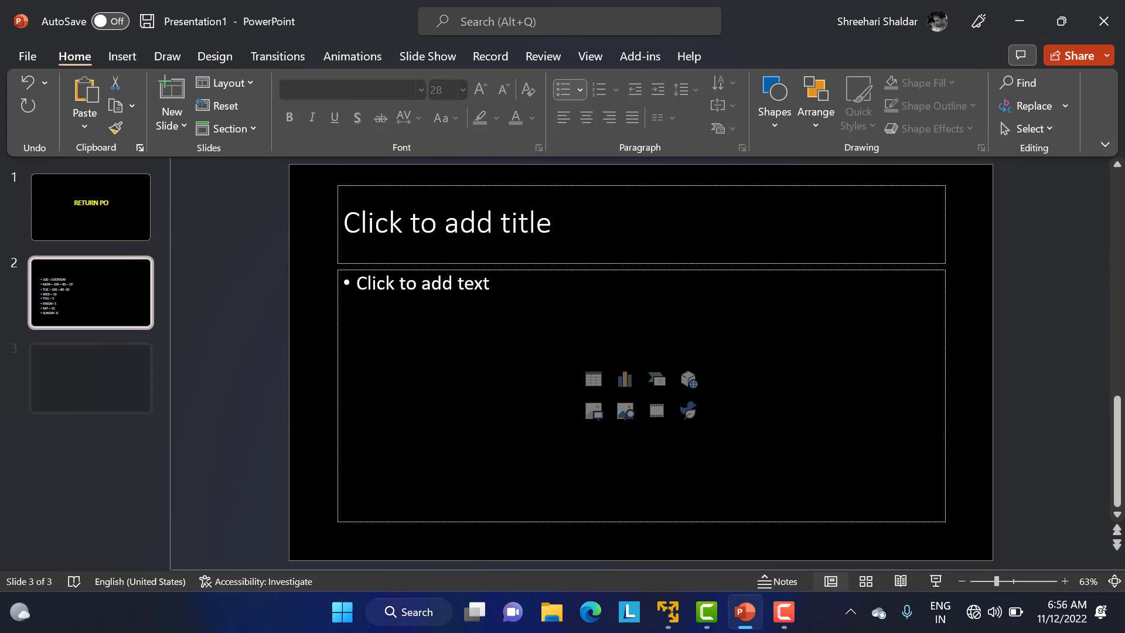
click(422, 283)
text(RETURN DELIVERY - )
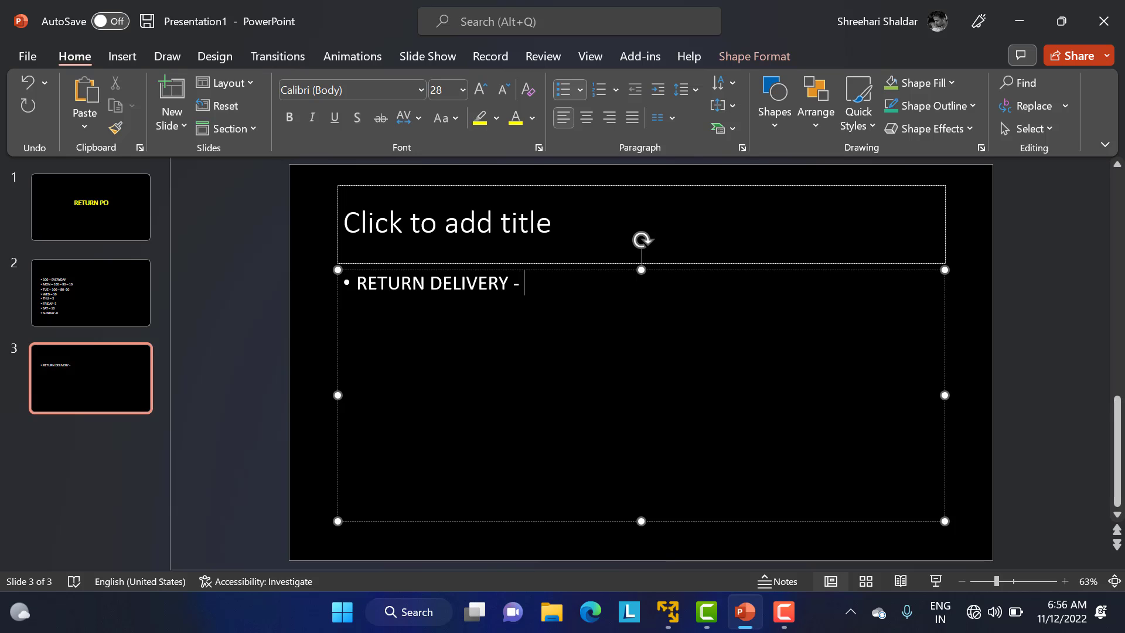
text(BASED ON MATERIAL DOC)
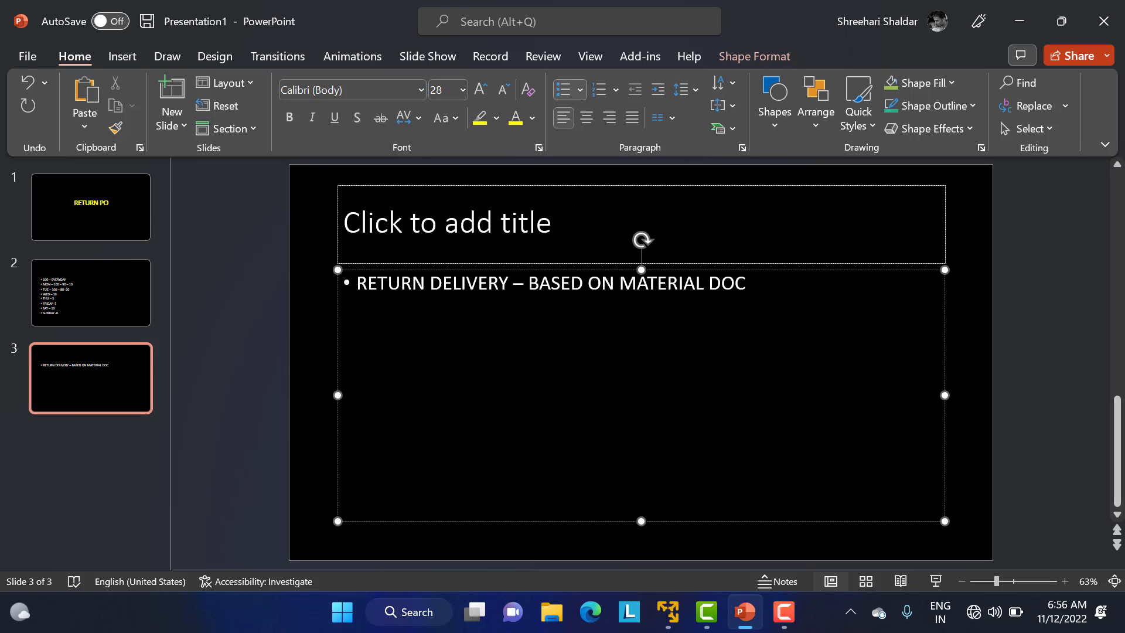
scroll(193, 292, up, 1)
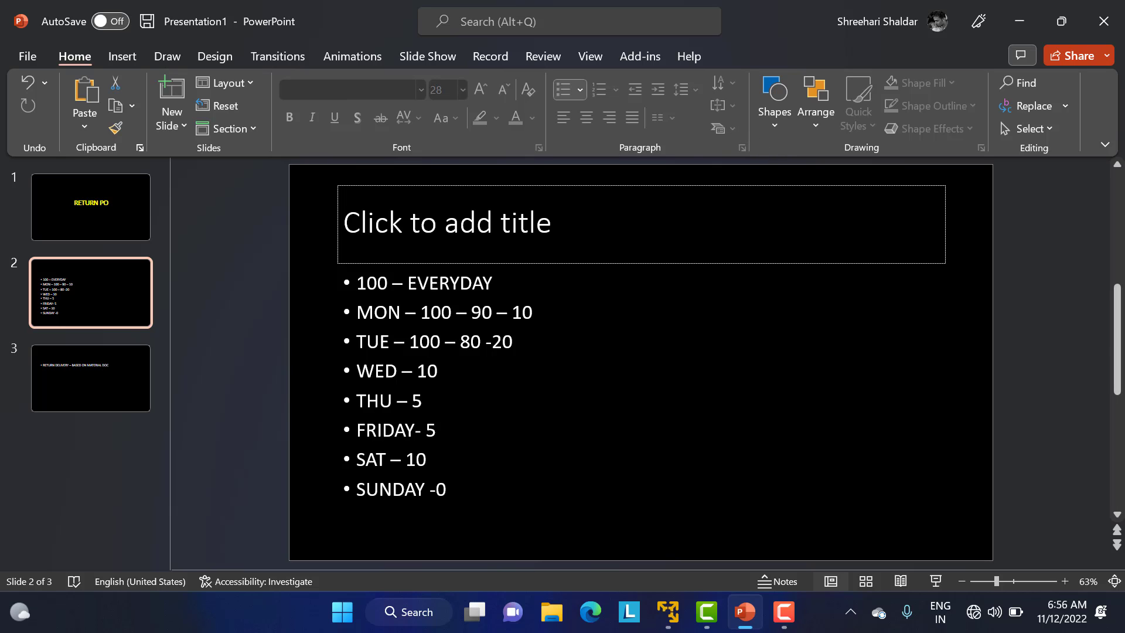
click(702, 69)
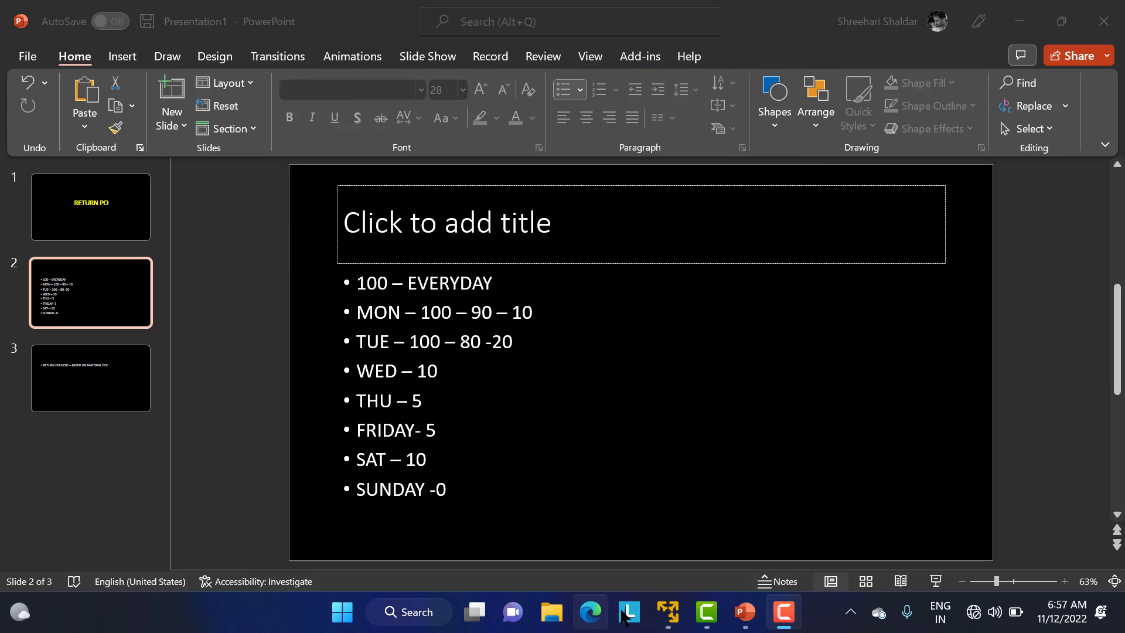
click(671, 614)
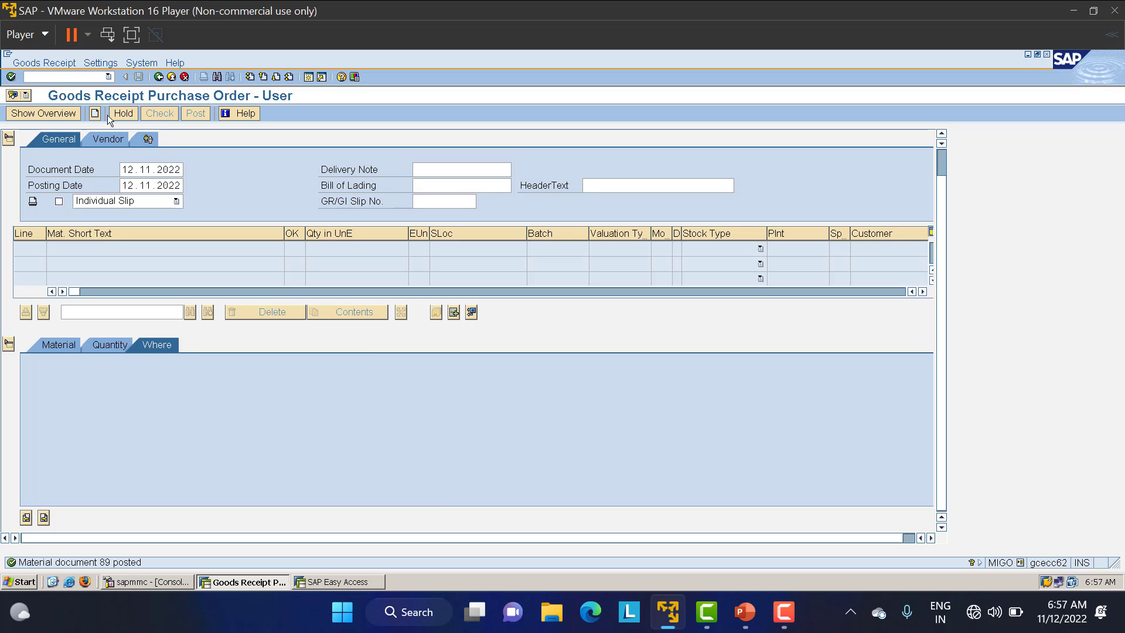
- Start an invoice dated 12.11.2022 with the PO number as reference, and load its items
click(72, 78)
text(/nmigo)
key(Return)
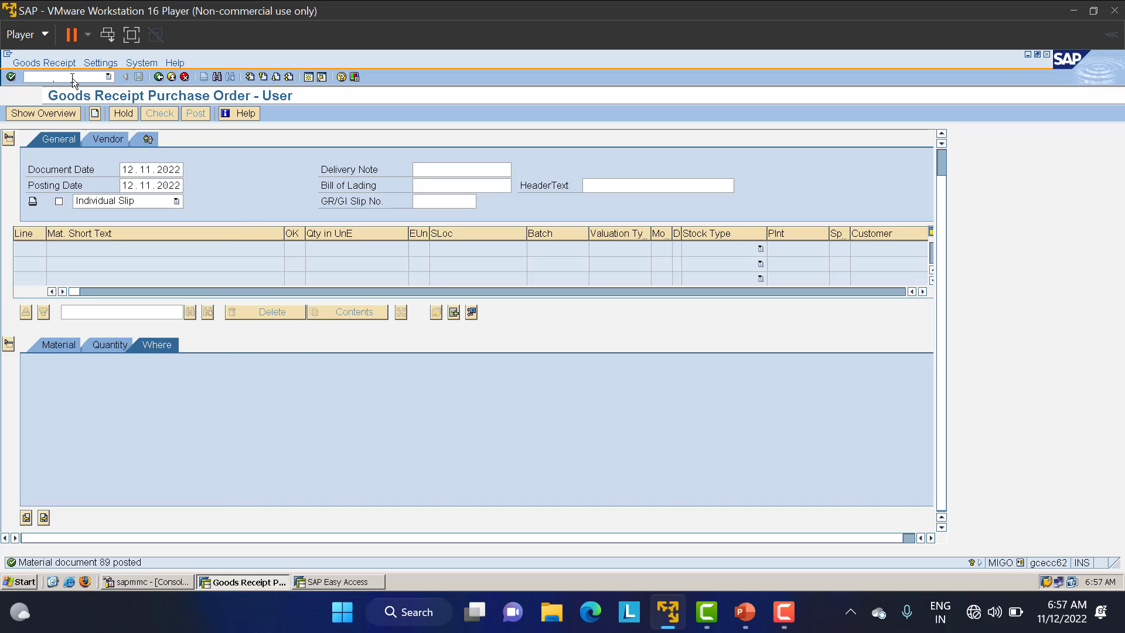
key(F4)
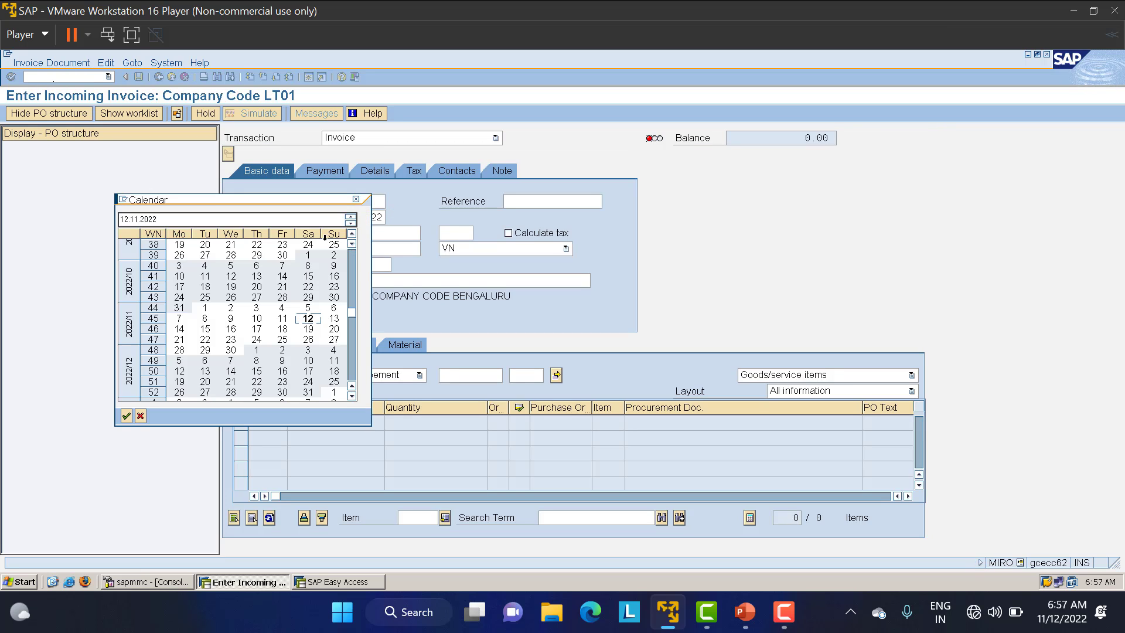
double_click(308, 320)
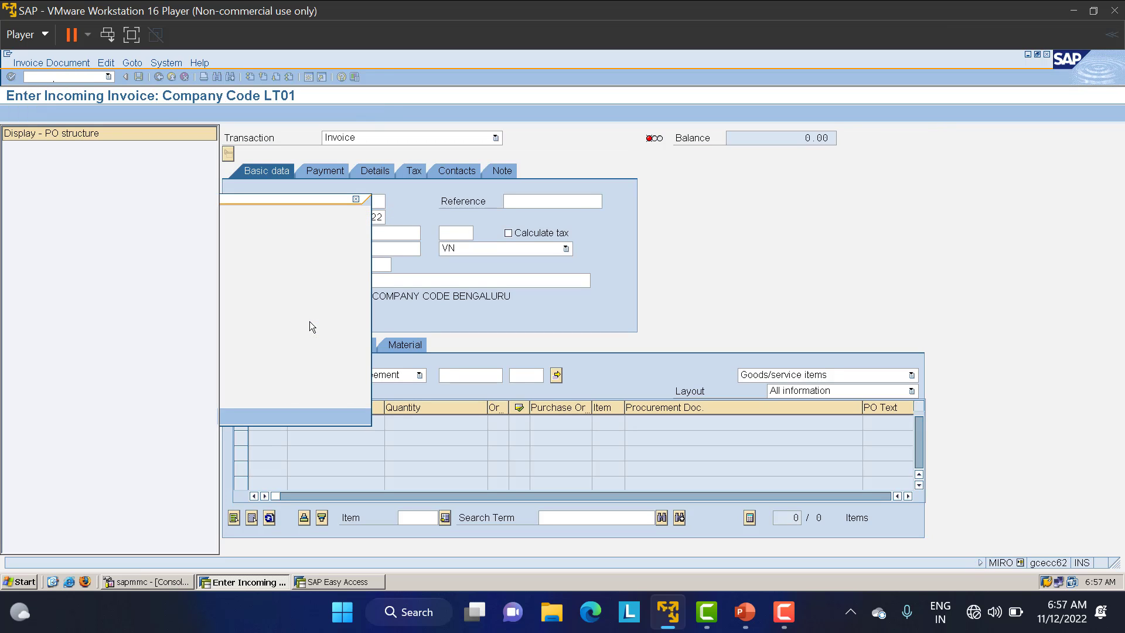
click(566, 204)
key(ctrl+v)
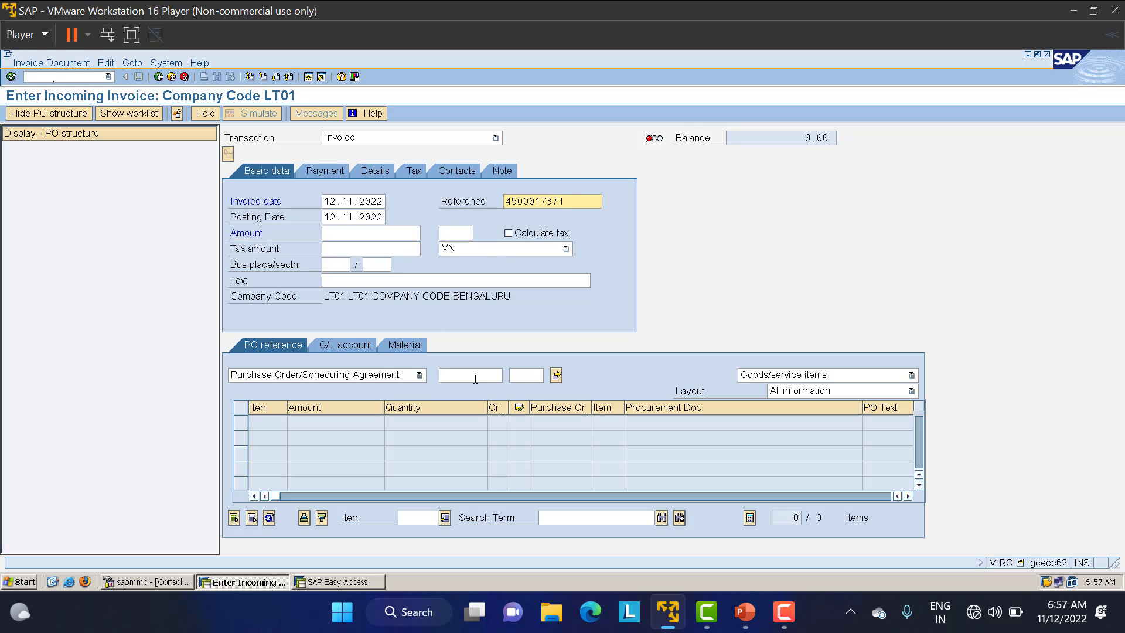
click(476, 375)
key(ctrl+v)
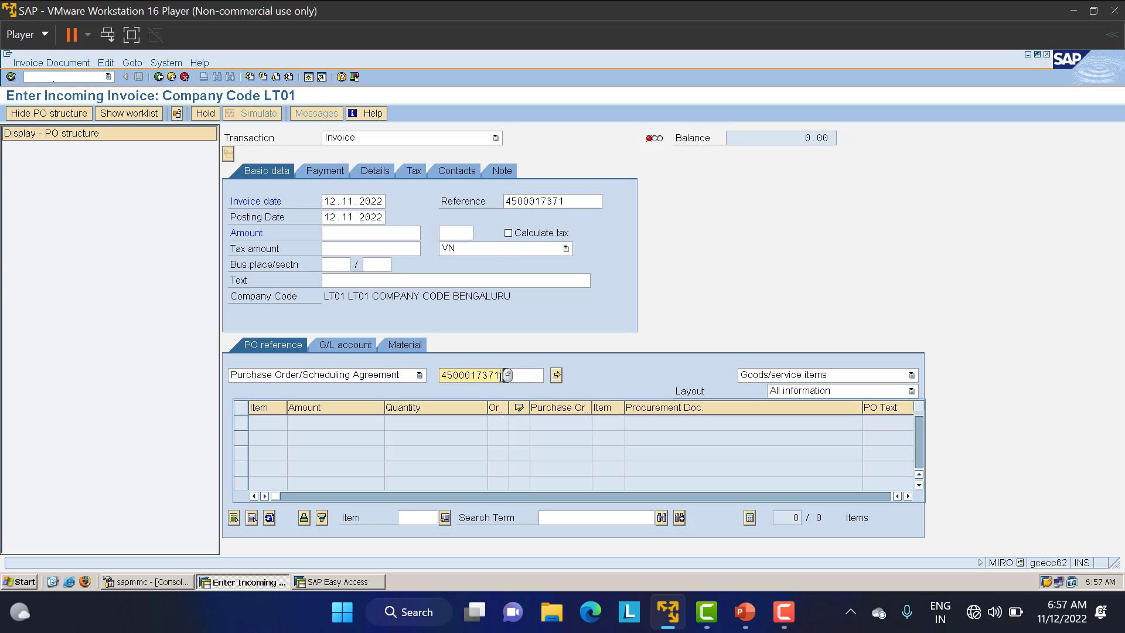
key(Return)
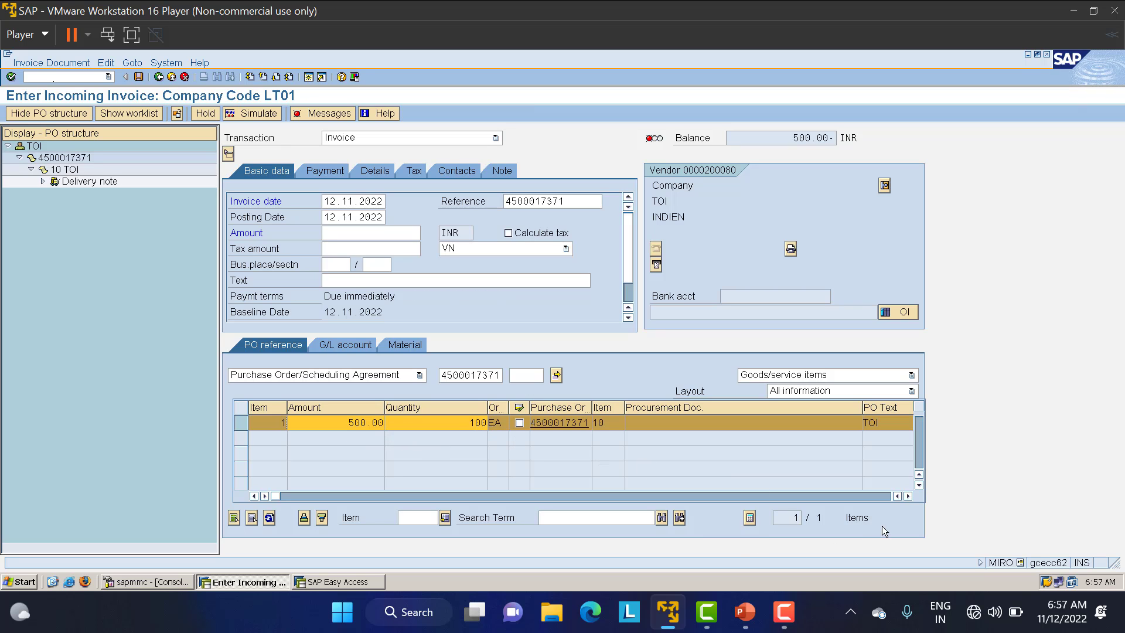
- Set tax code LT on item and header, enable tax calculation, and enter amount 500
click(908, 496)
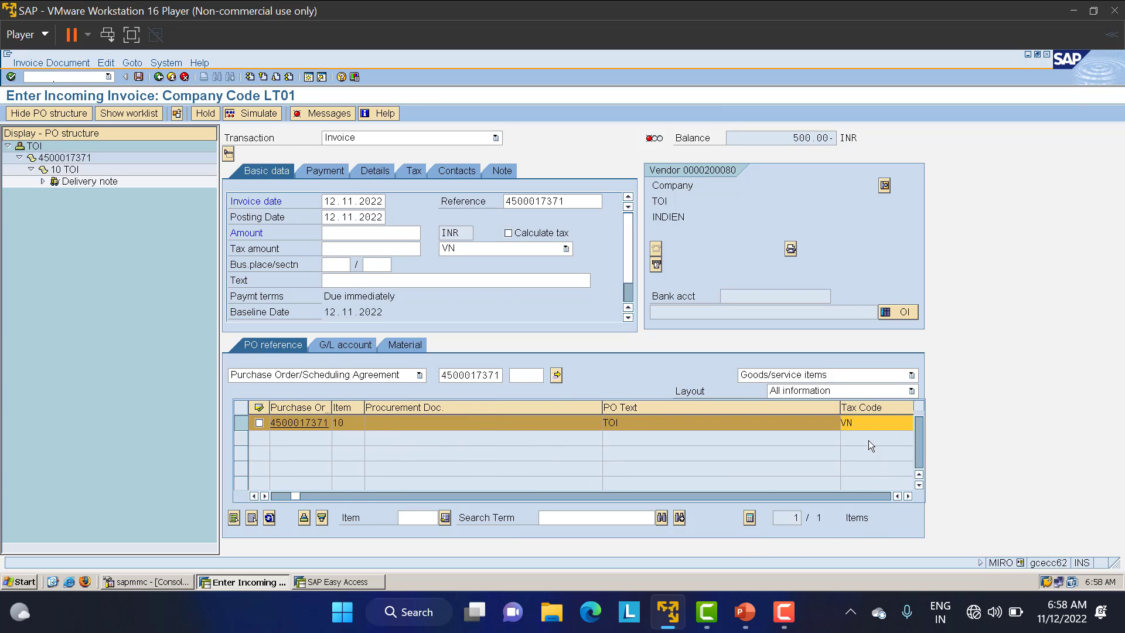
click(866, 423)
click(862, 437)
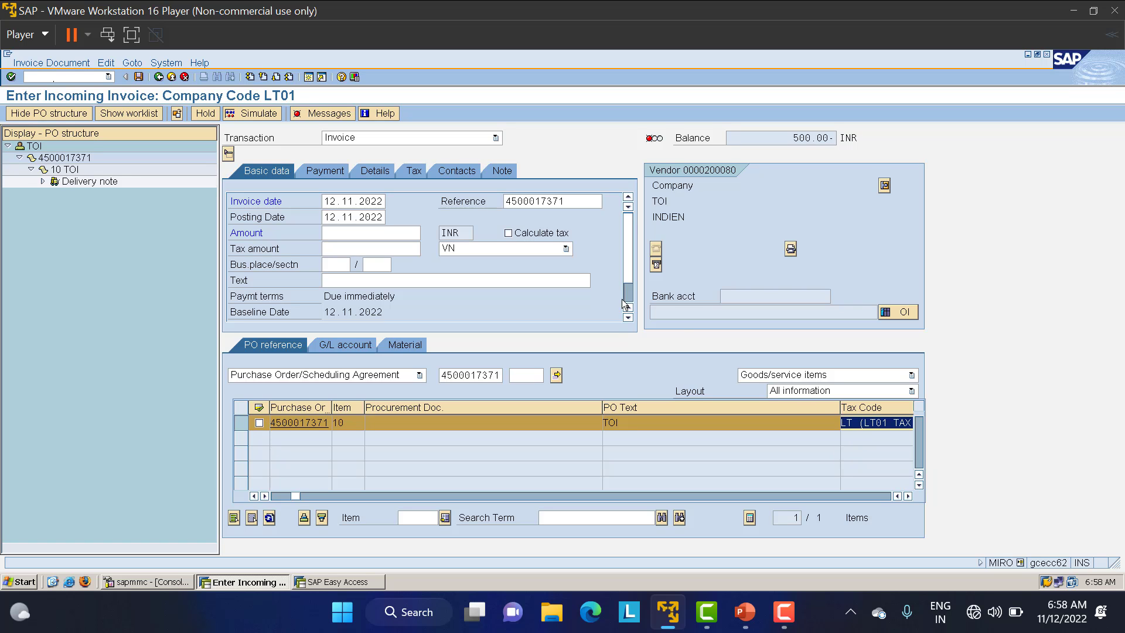
click(553, 248)
click(519, 260)
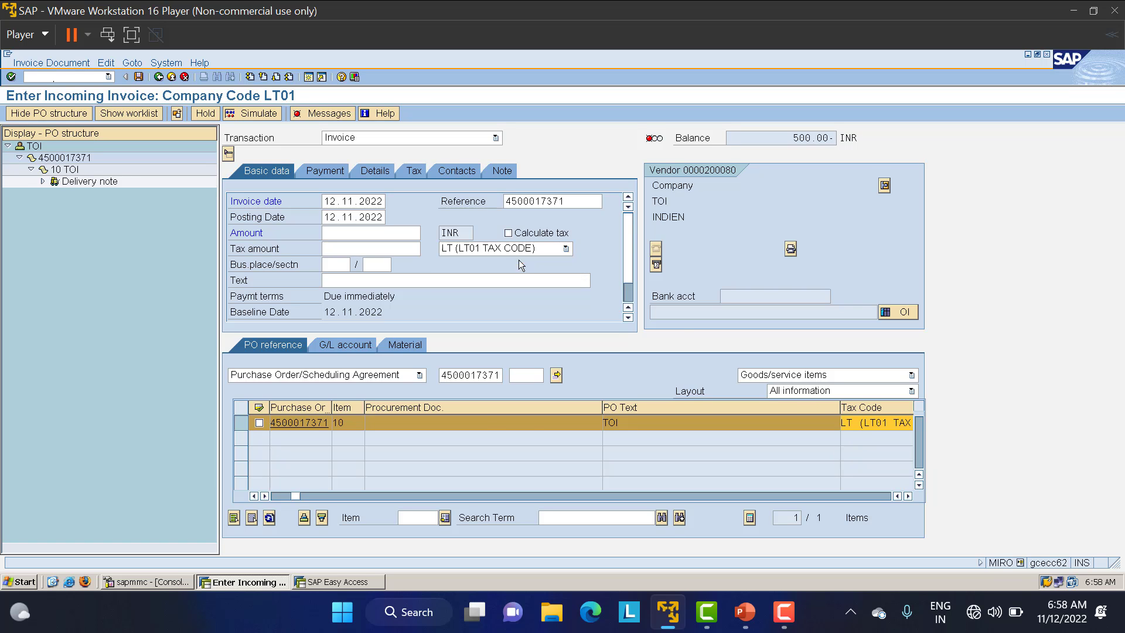
click(508, 233)
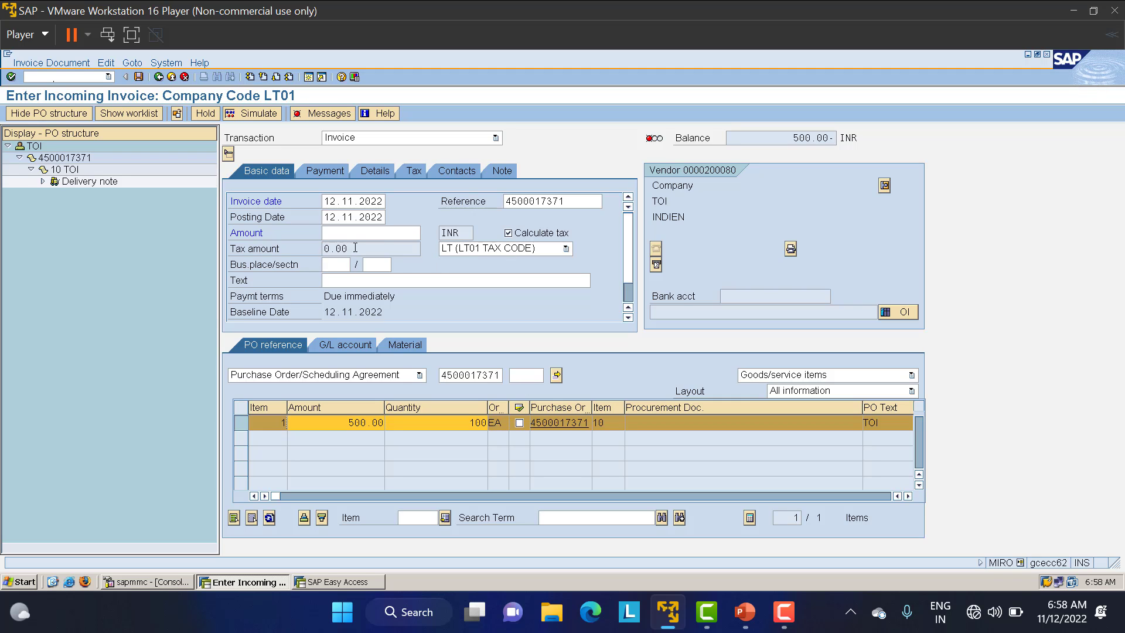
click(358, 236)
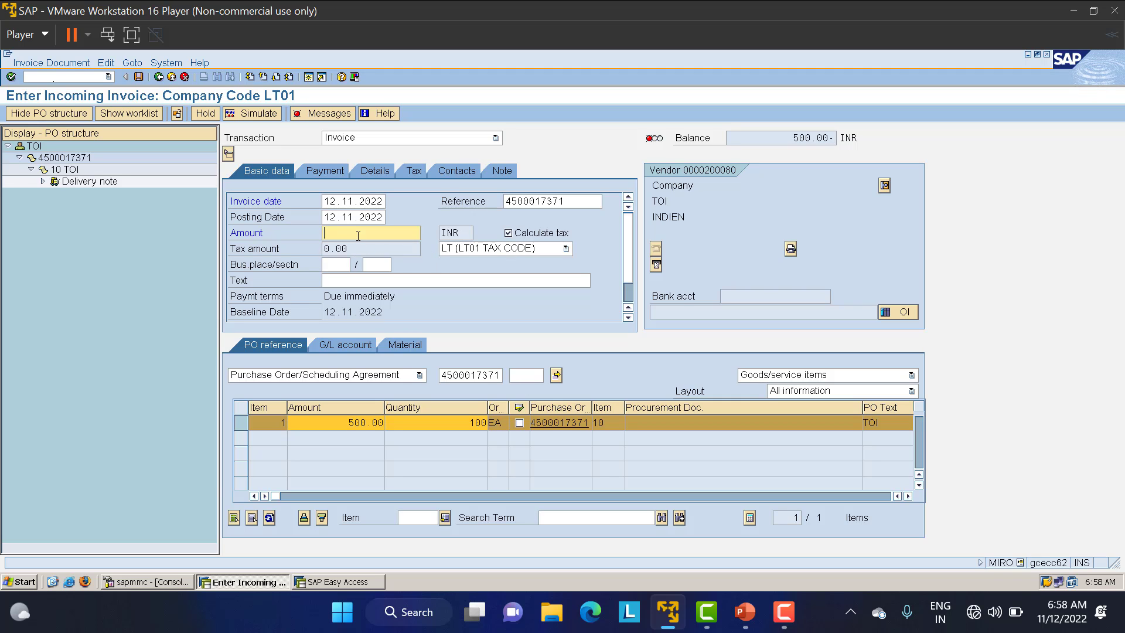
text(5)
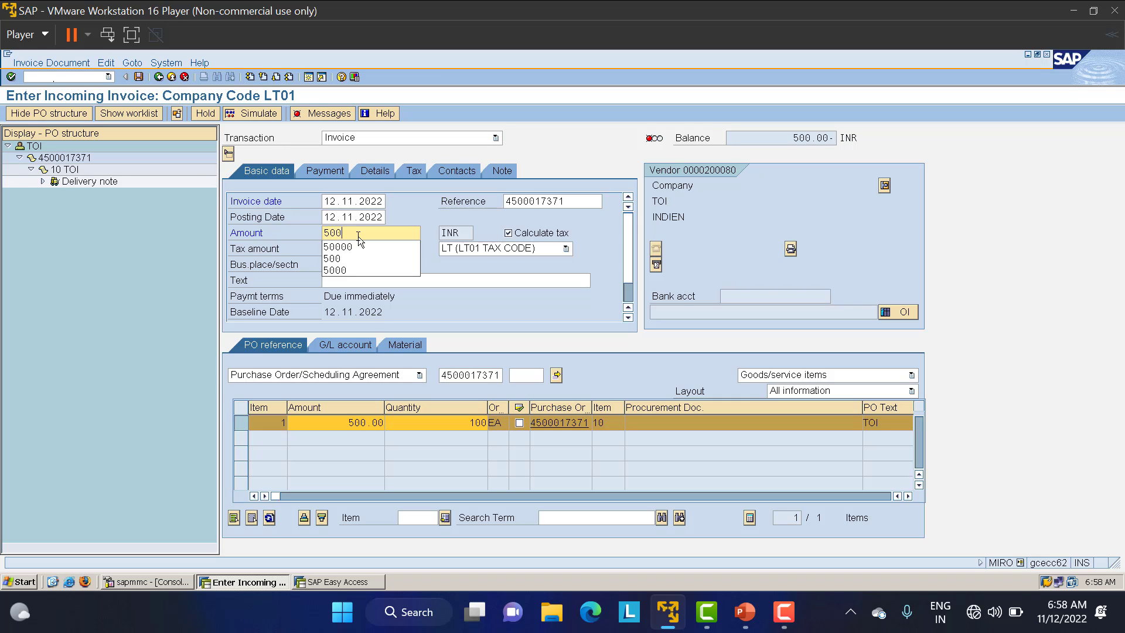
text(00)
key(Return)
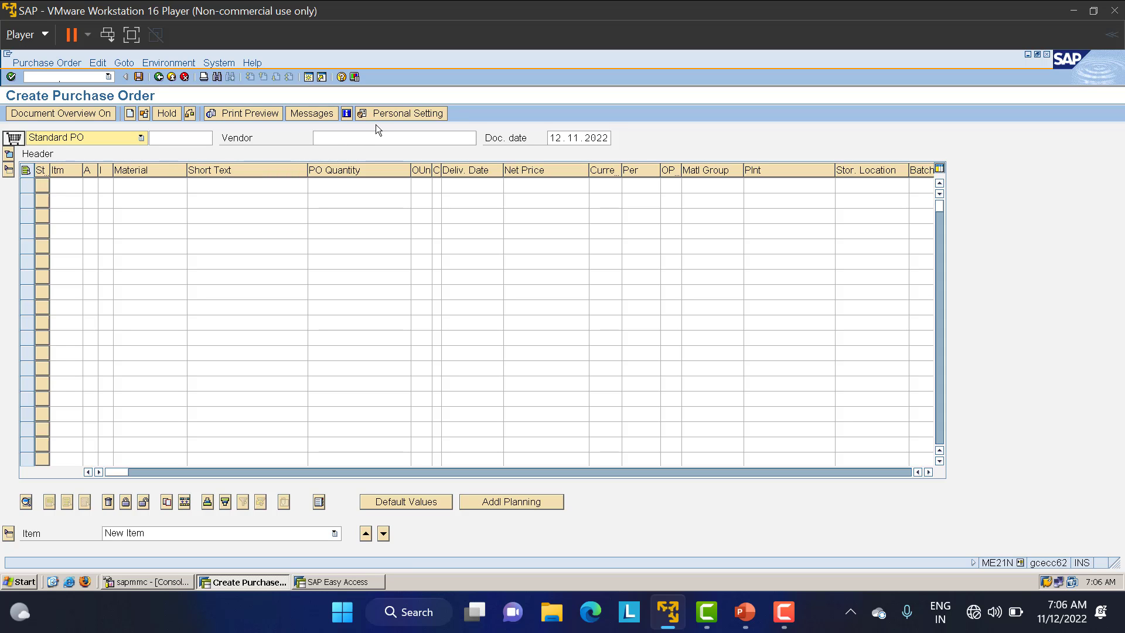
- Choose vendor TOI and set header org data: purchasing org LT01, group 000, company code LT01
click(359, 135)
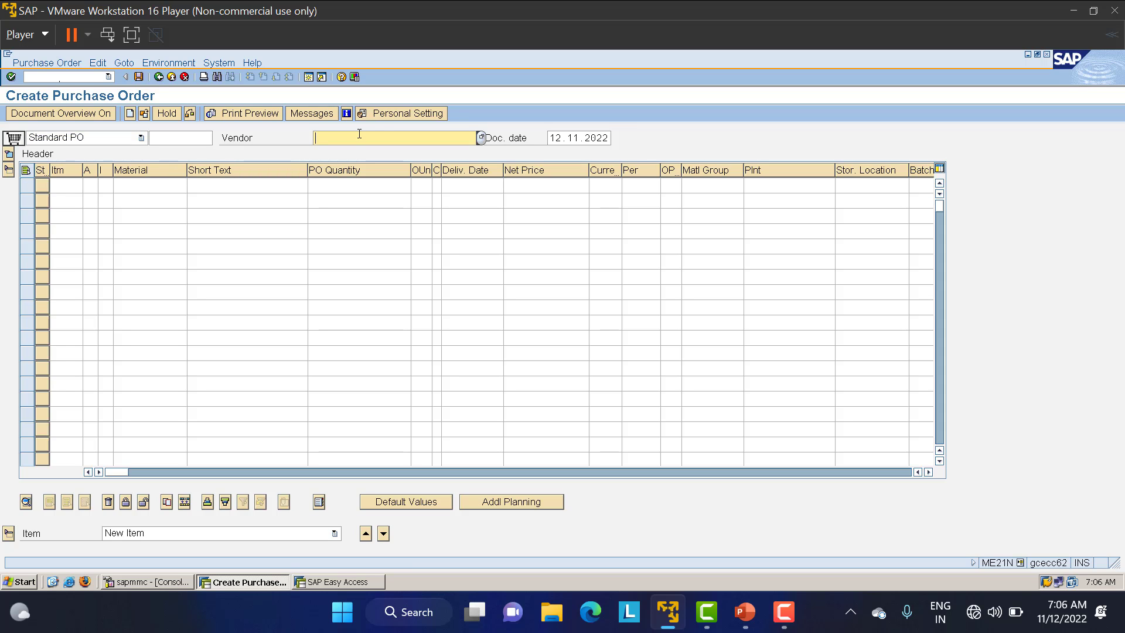
text(2)
click(350, 152)
click(9, 154)
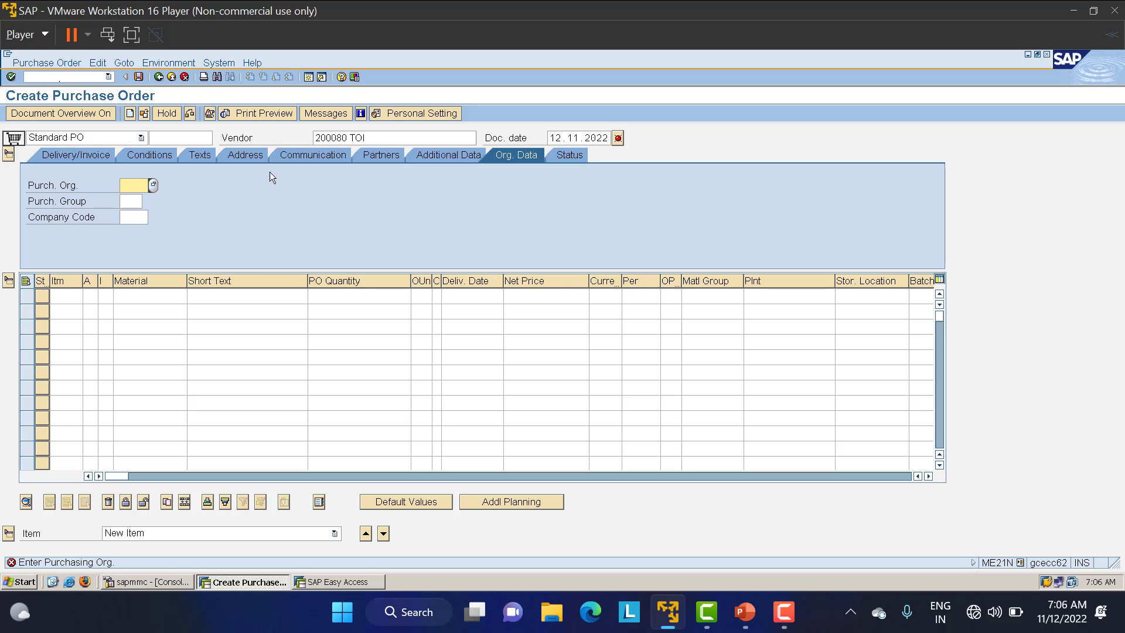
click(133, 186)
click(134, 199)
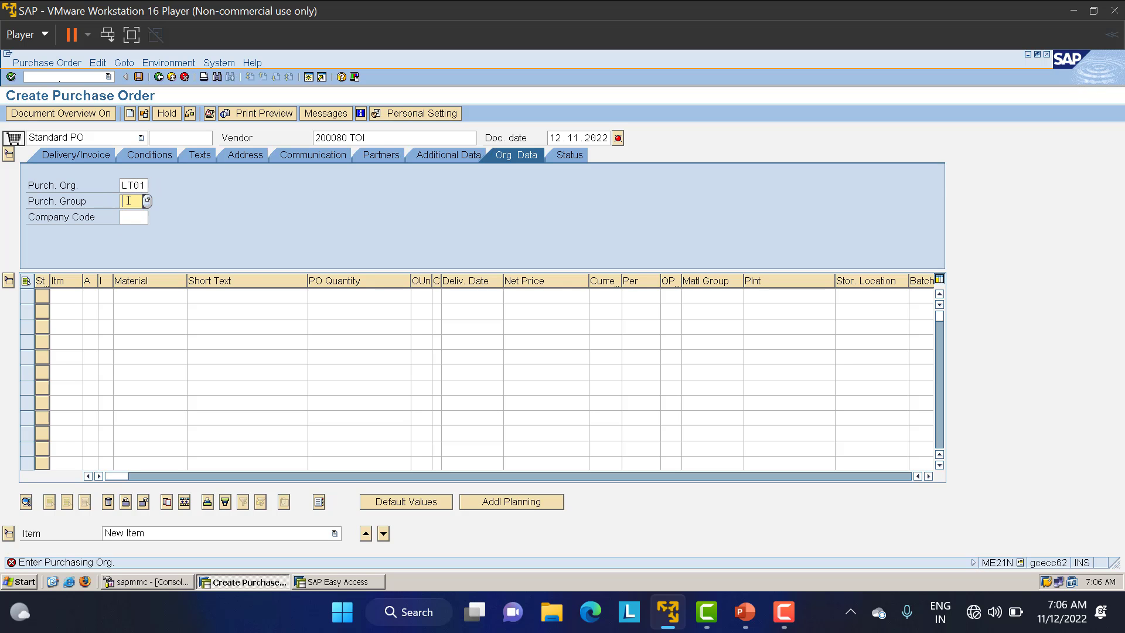
click(133, 201)
click(132, 212)
click(134, 216)
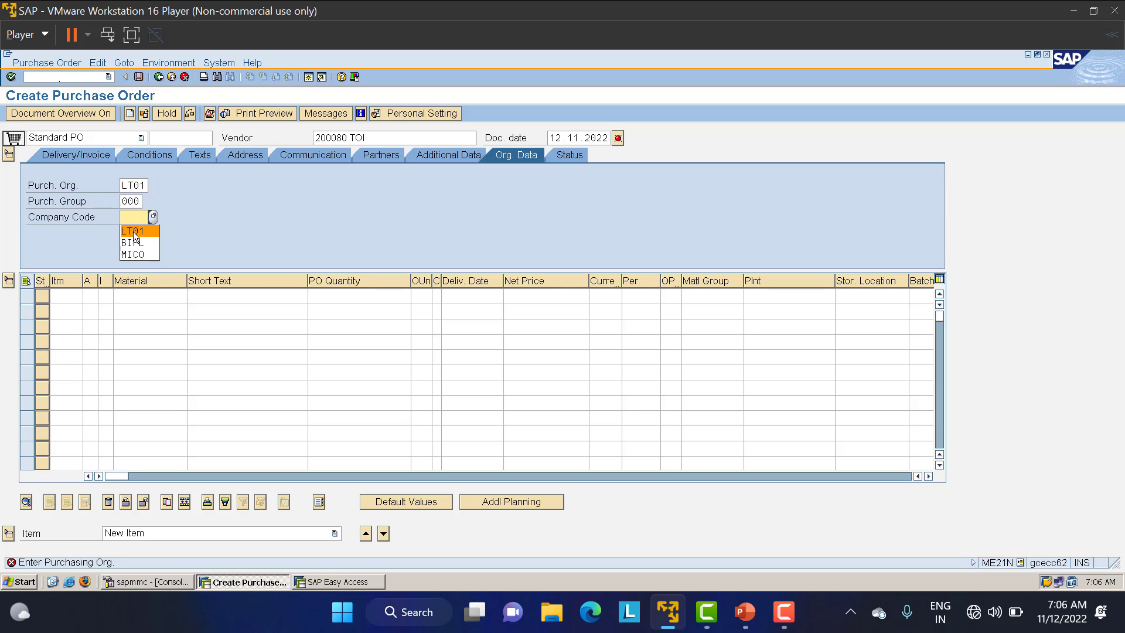
- Add an item of 600 of material 500000006 at plant LT01, storage location LT01
click(145, 302)
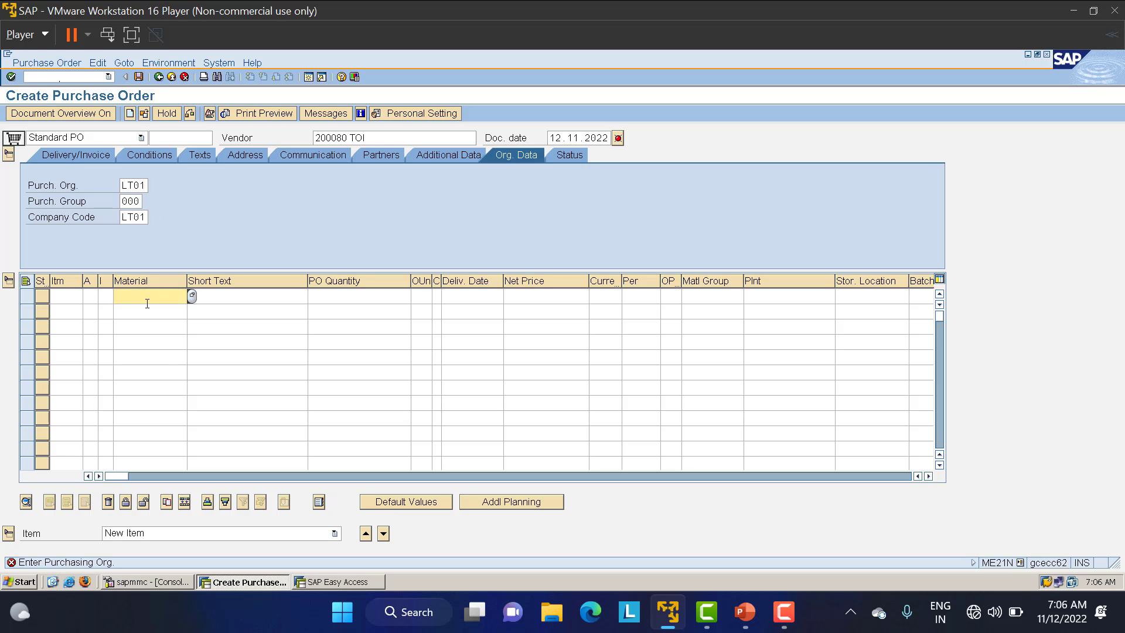
click(147, 303)
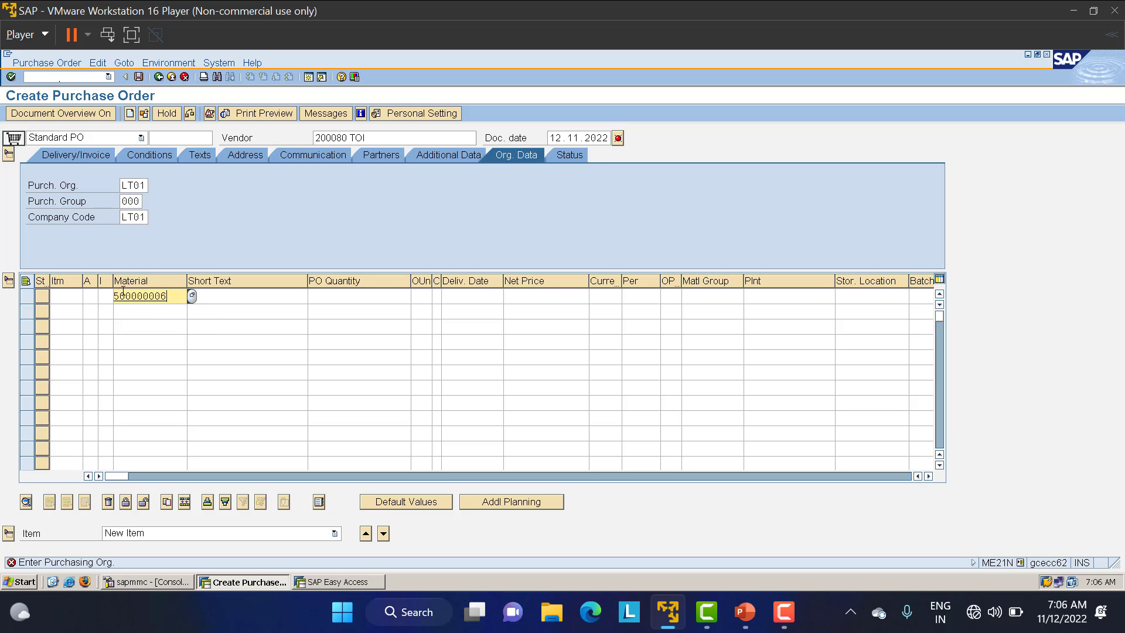
click(344, 300)
click(347, 305)
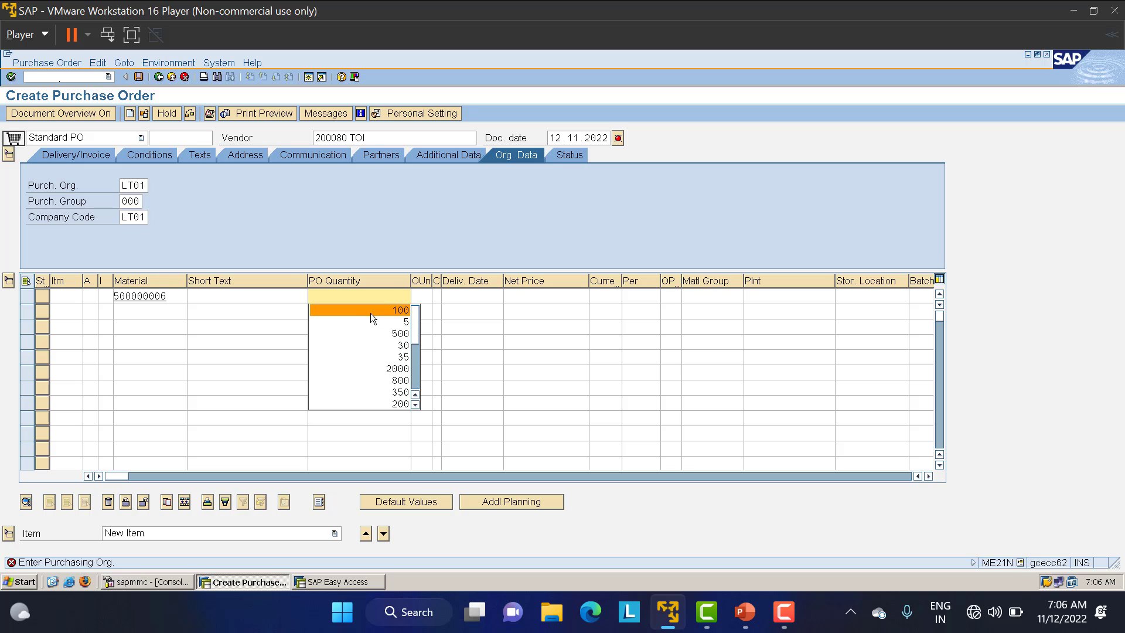
click(370, 307)
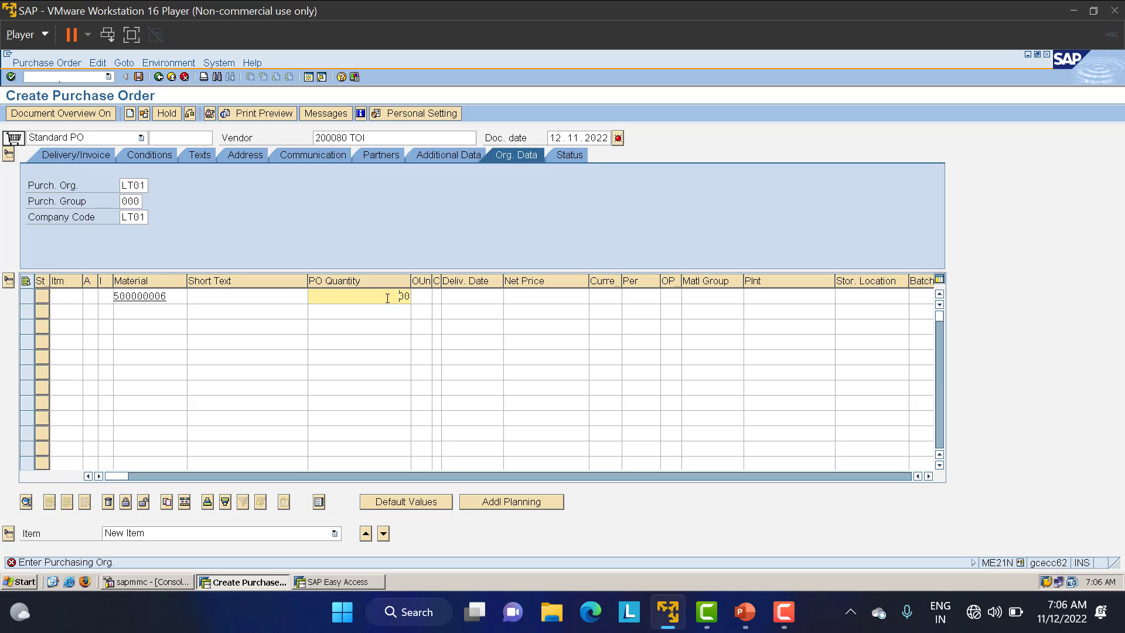
text(6)
click(762, 295)
text(LT01)
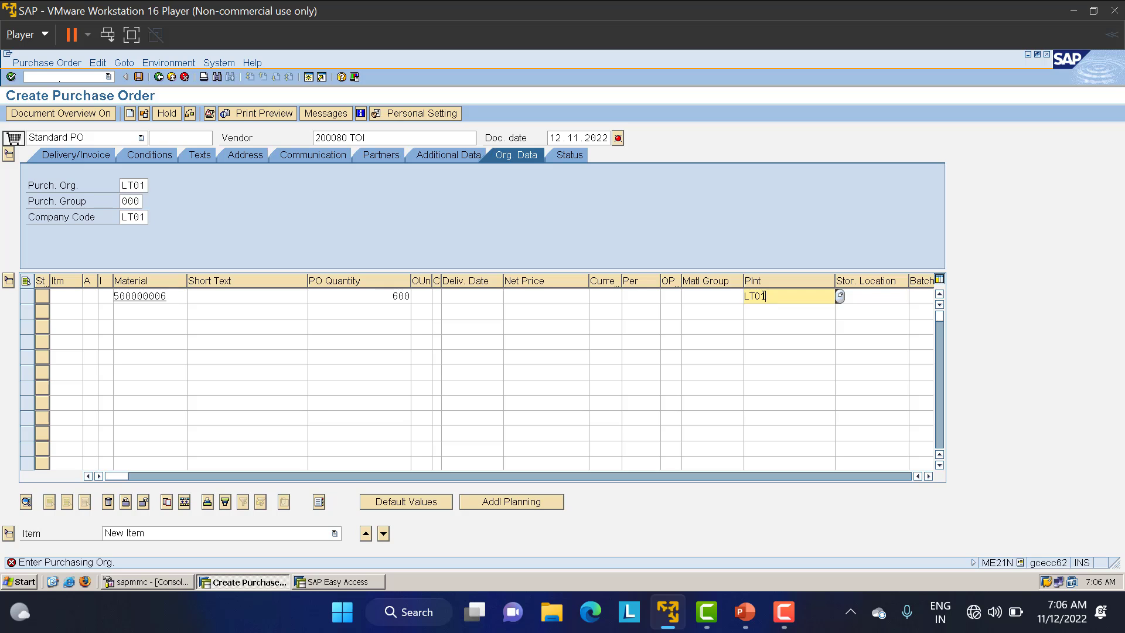
key(Tab)
text(LT01)
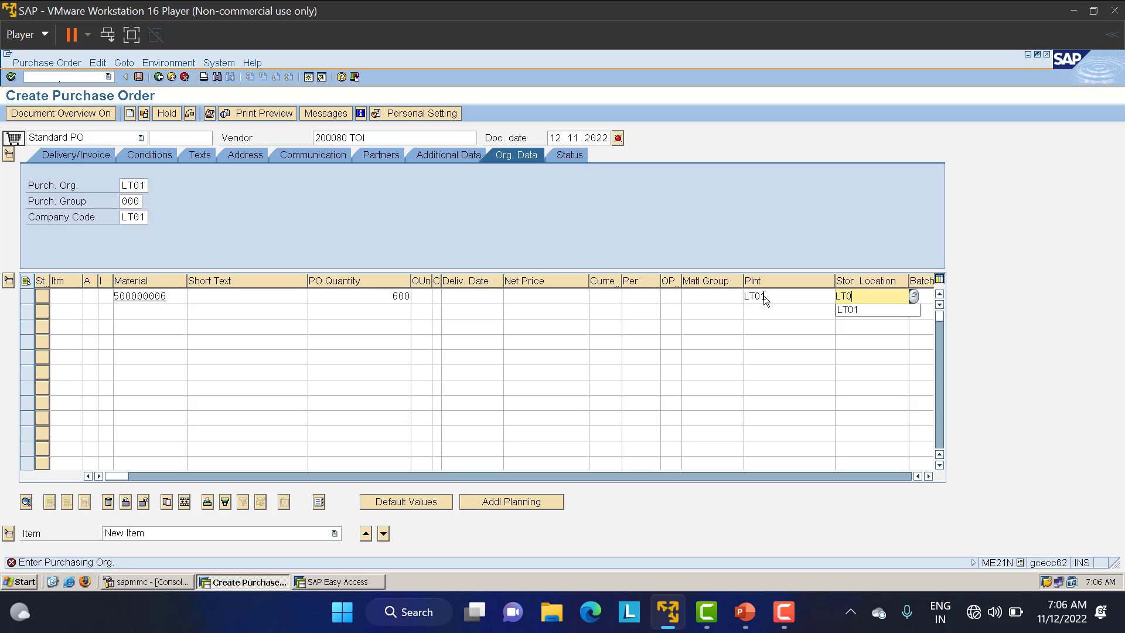
key(Return)
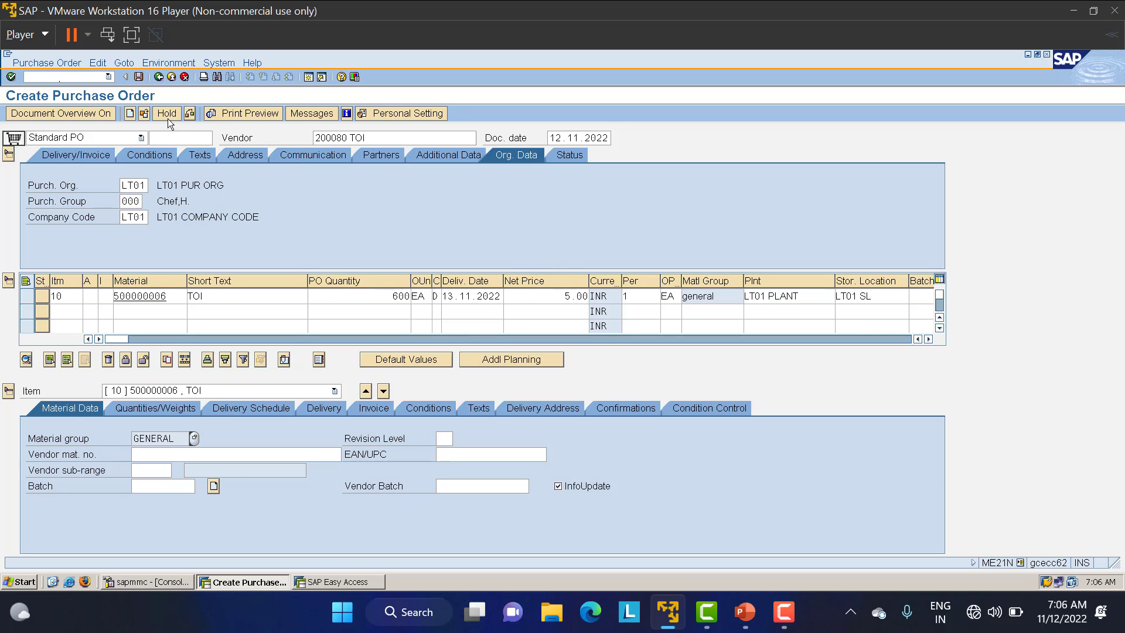
- Check the purchase order and save it, accepting the system messages
click(191, 115)
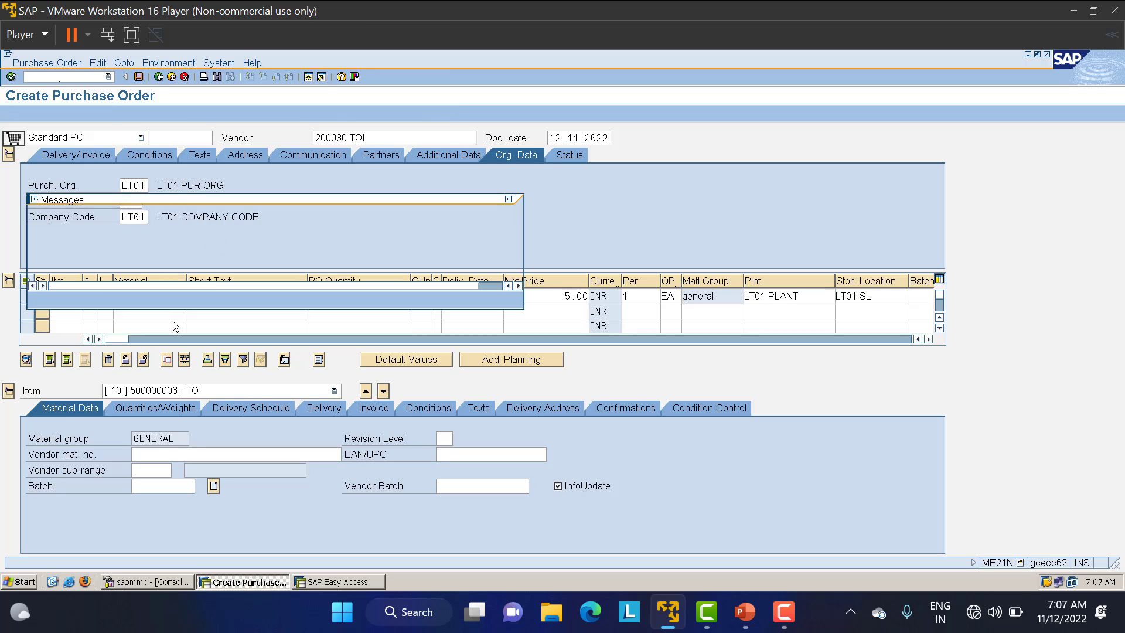
click(38, 299)
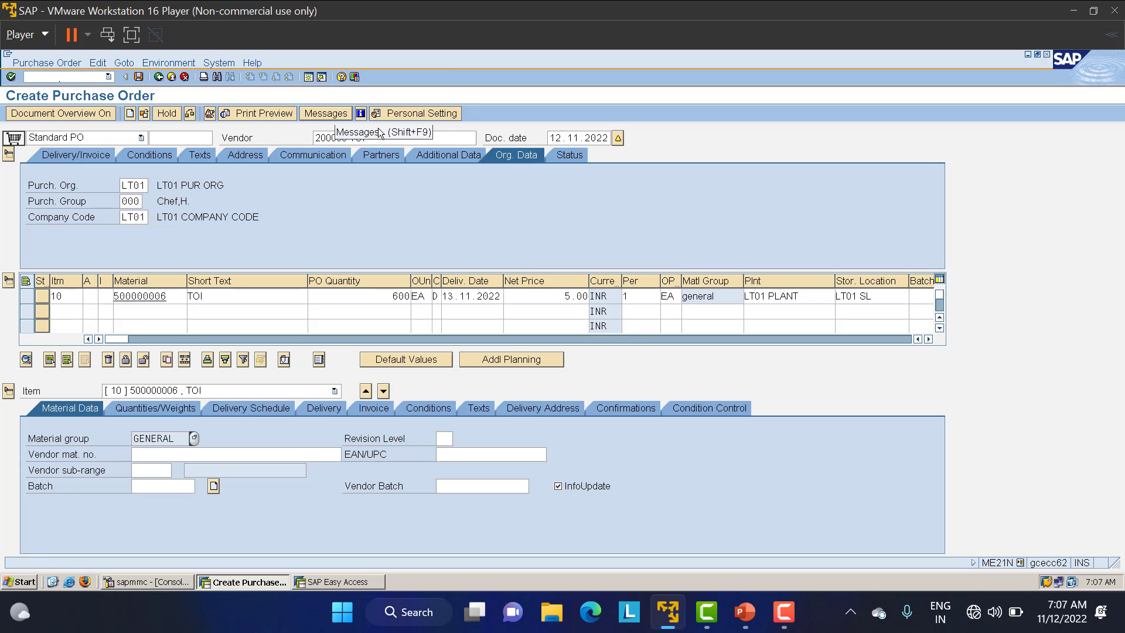
click(138, 77)
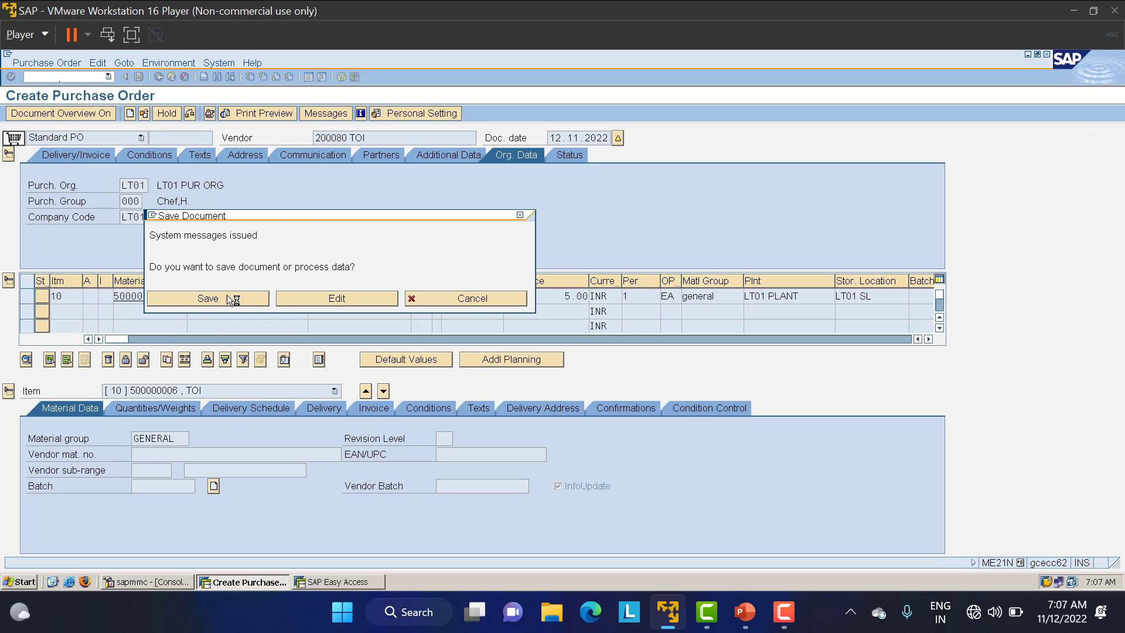
click(227, 298)
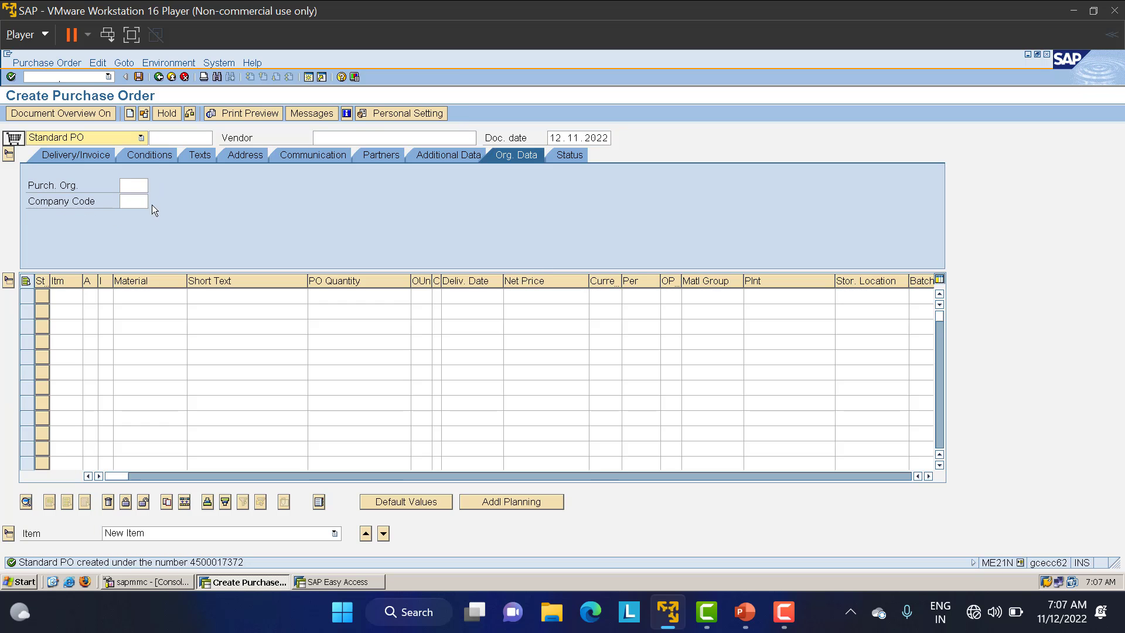
click(83, 79)
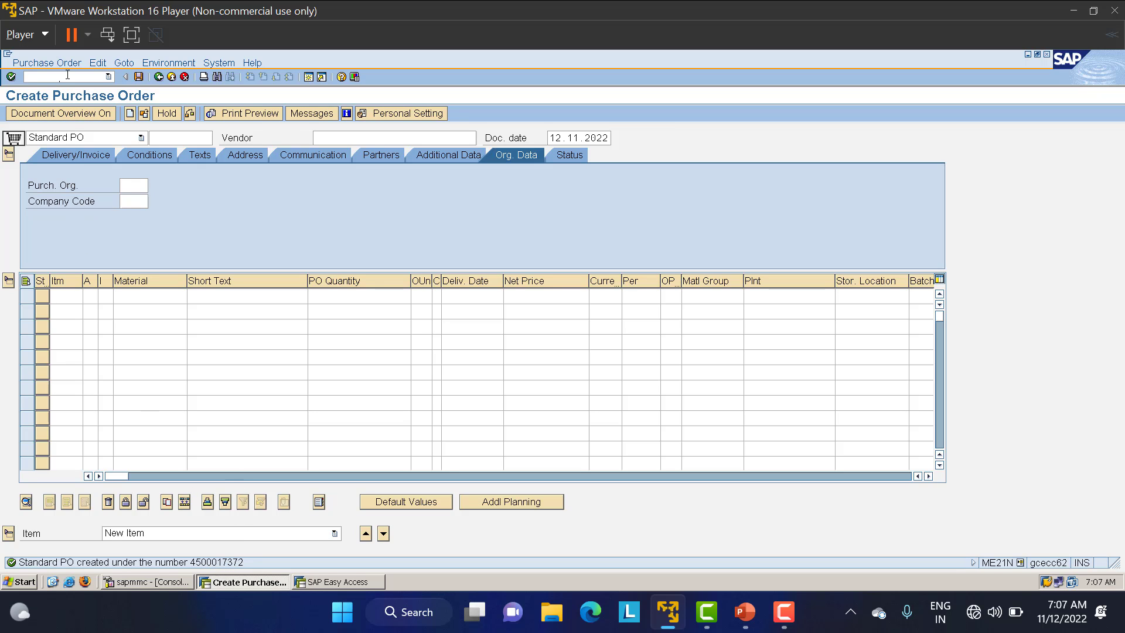
text(me23n)
key(Return)
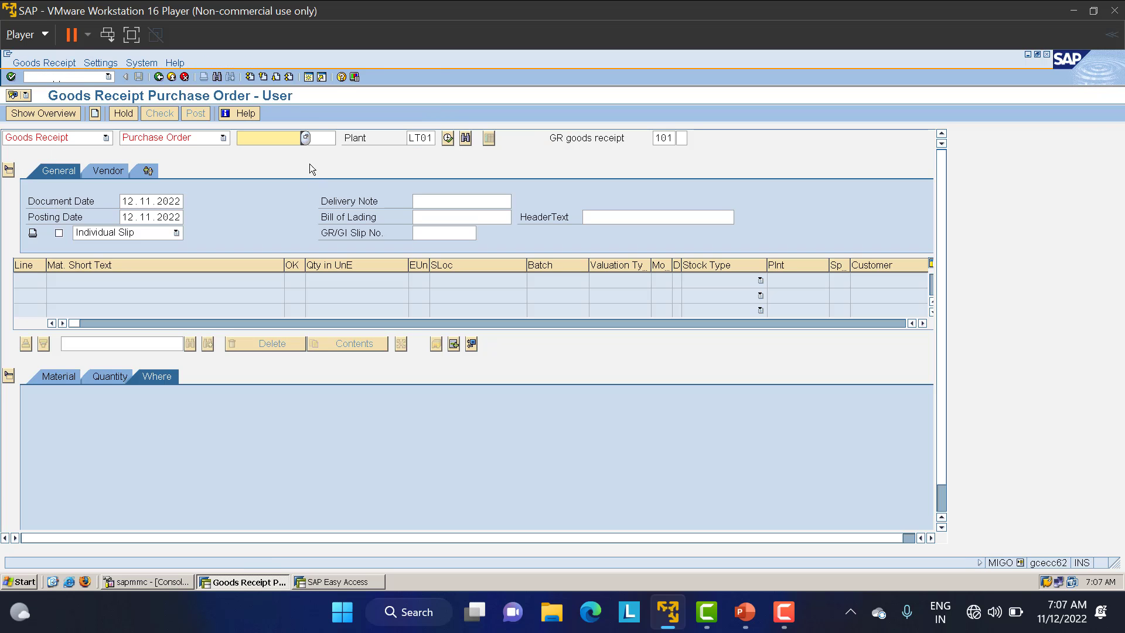
key(BackSpace)
text(2)
key(Return)
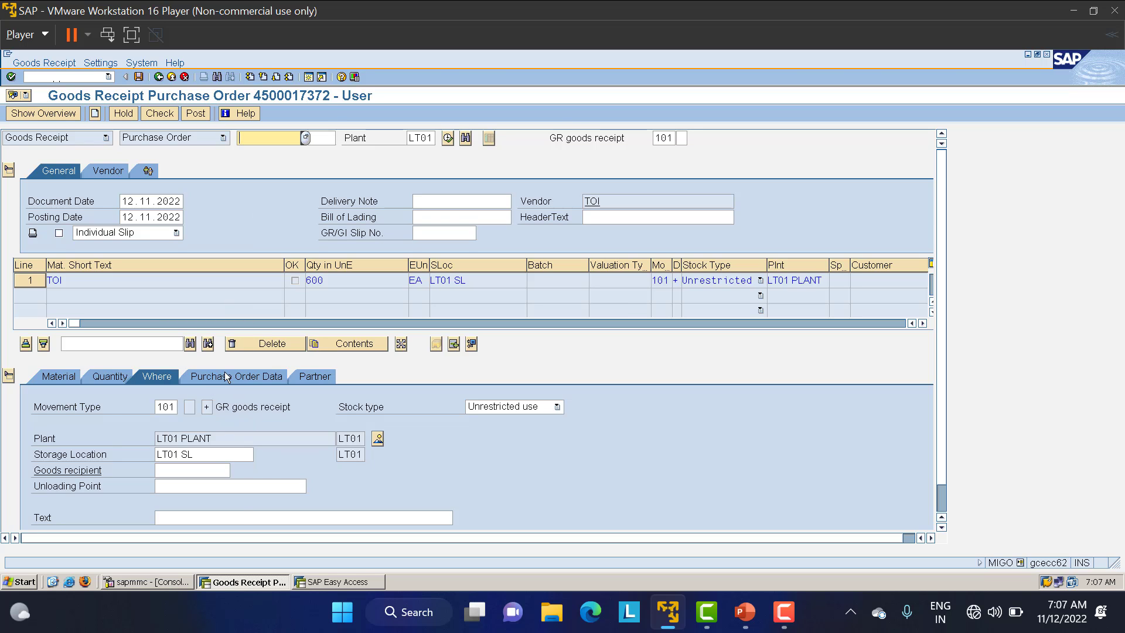
- Mark the item OK, check the goods receipt and post it
scroll(135, 511, down, 1)
click(66, 518)
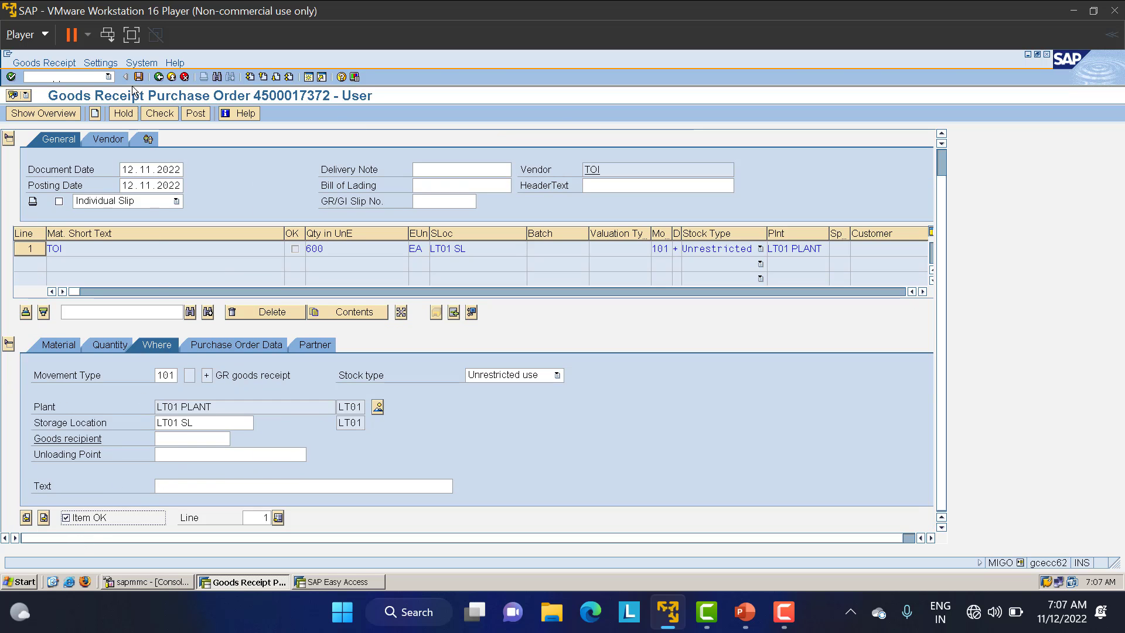
click(152, 113)
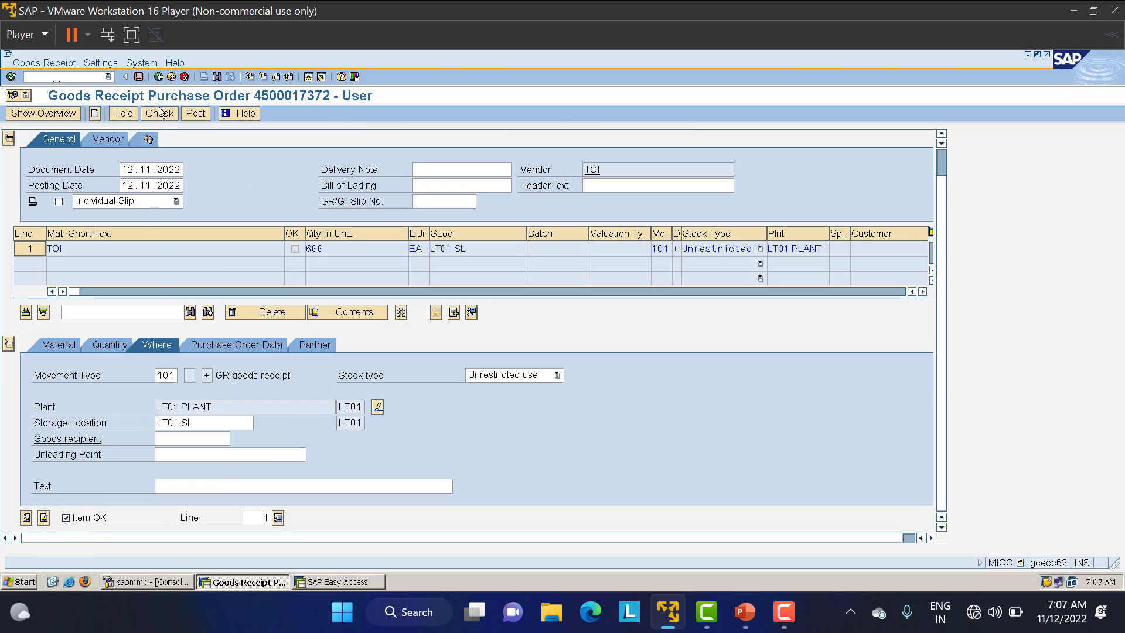
click(139, 77)
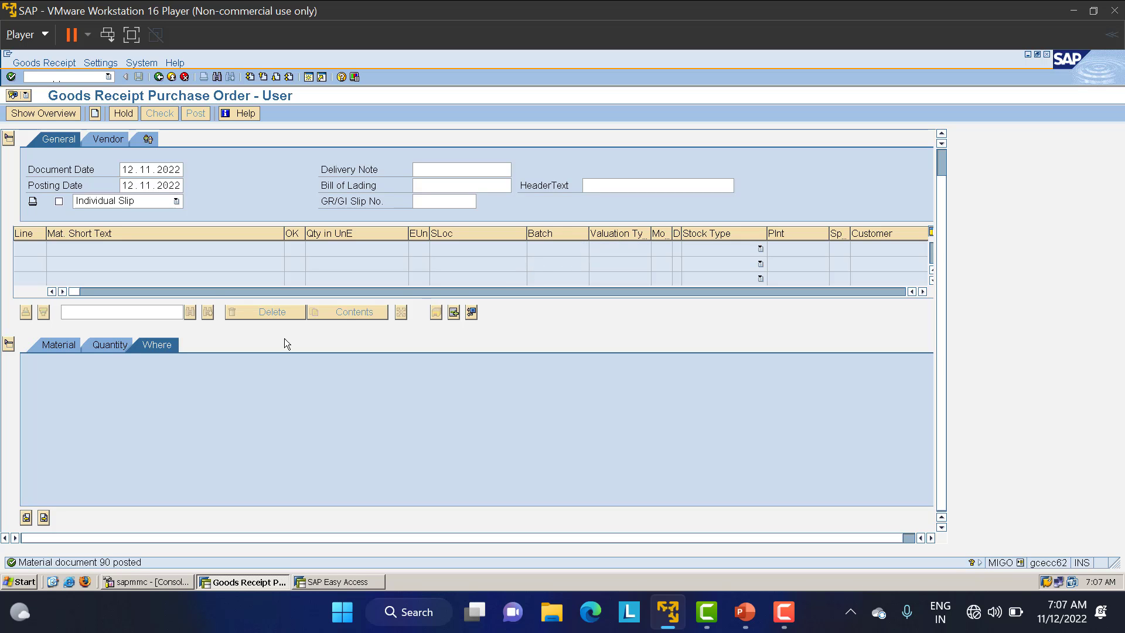
- Display material document 90 to verify movement type 101, then switch to PowerPoint
click(76, 111)
click(68, 136)
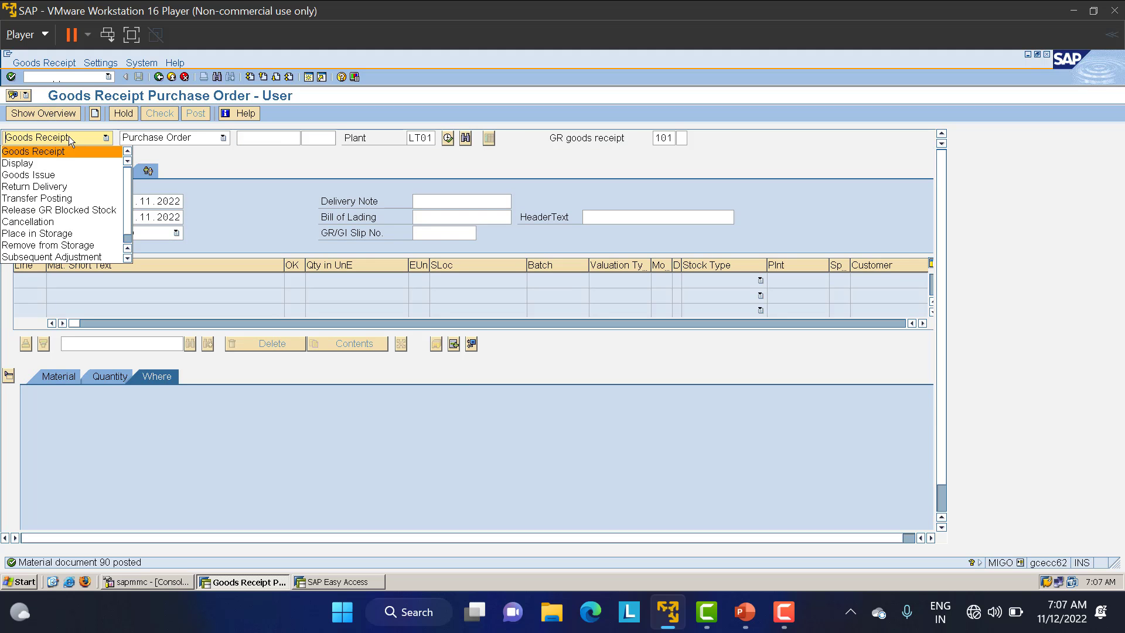
click(41, 160)
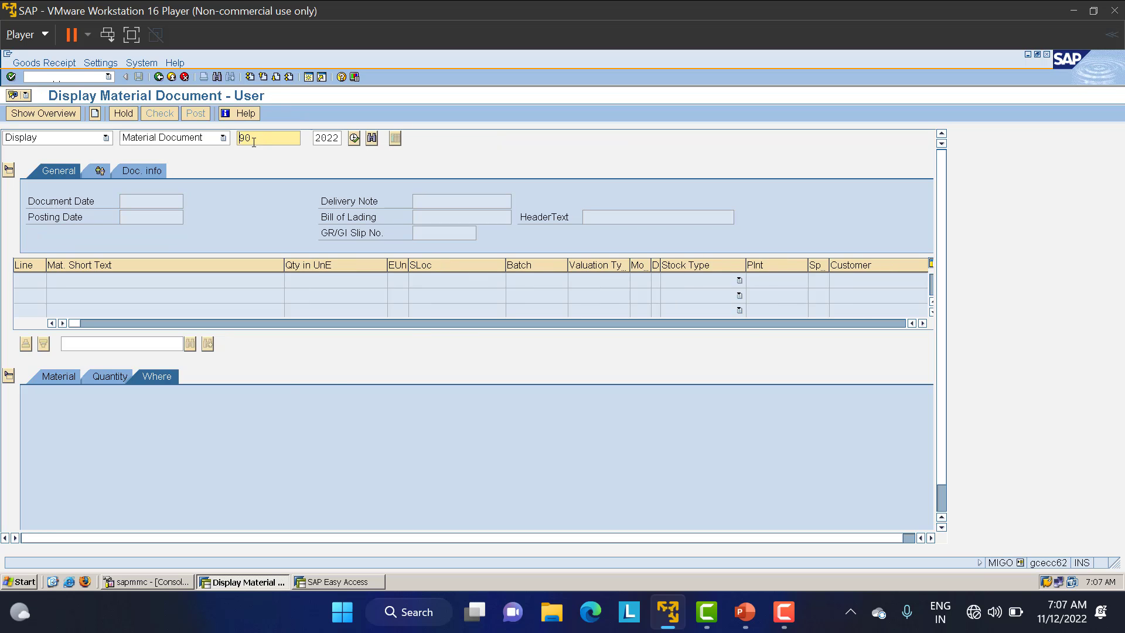
key(Return)
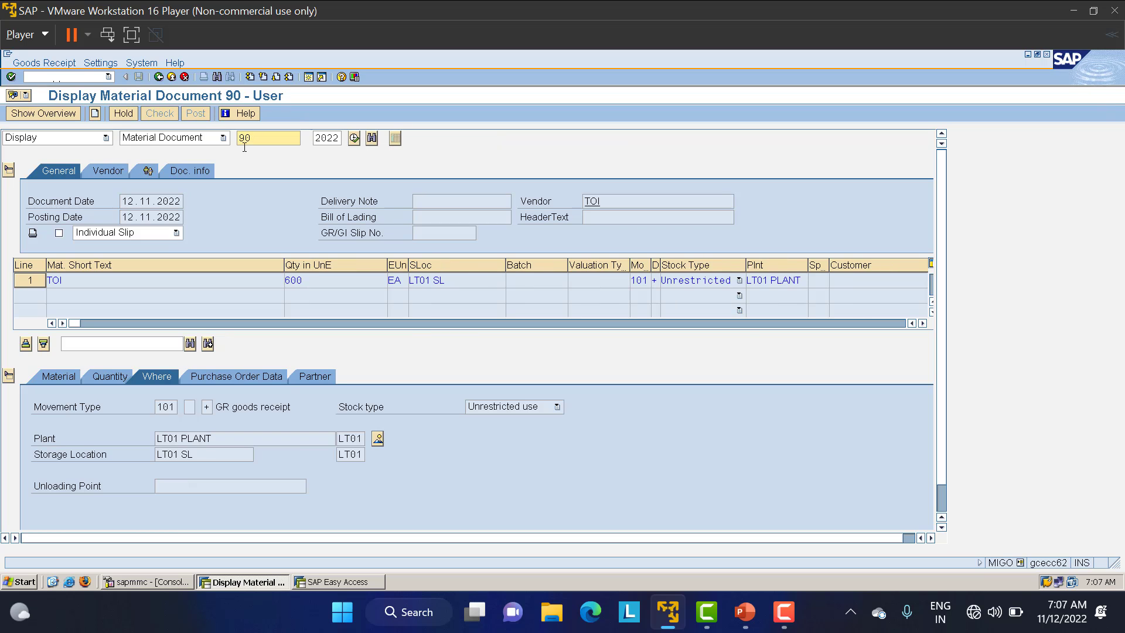
double_click(644, 280)
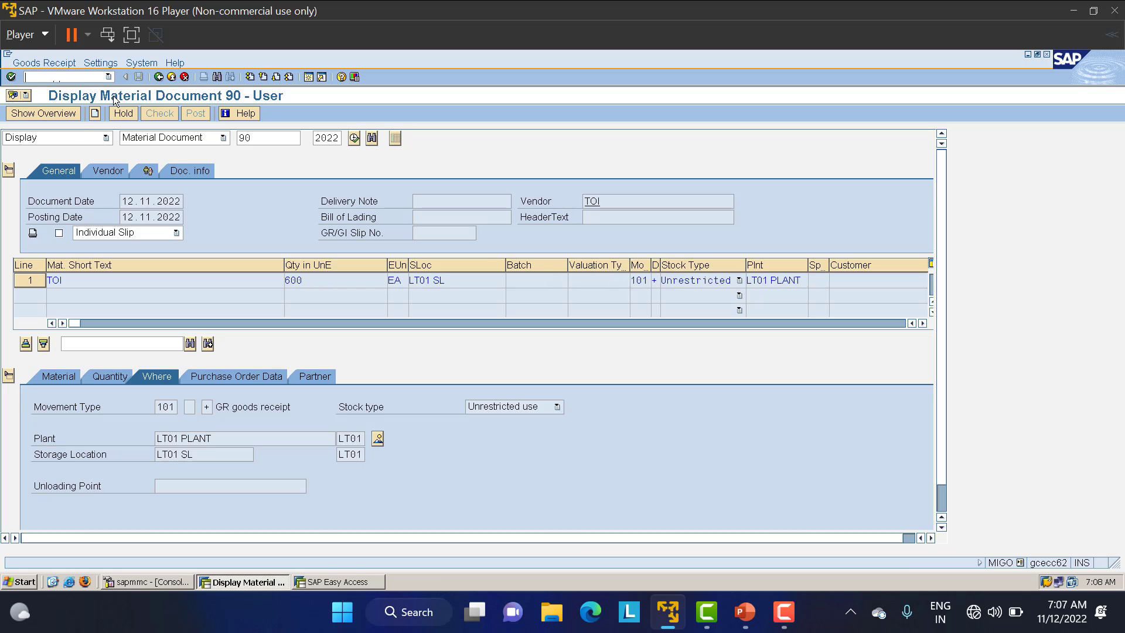
text(/NME21)
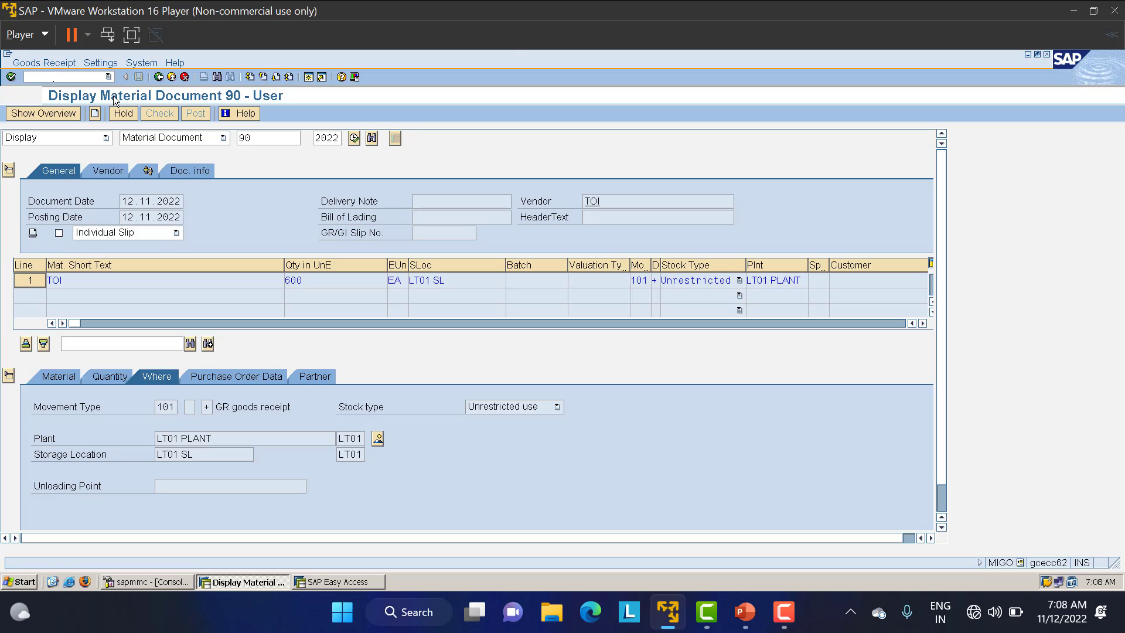
key(alt+Tab)
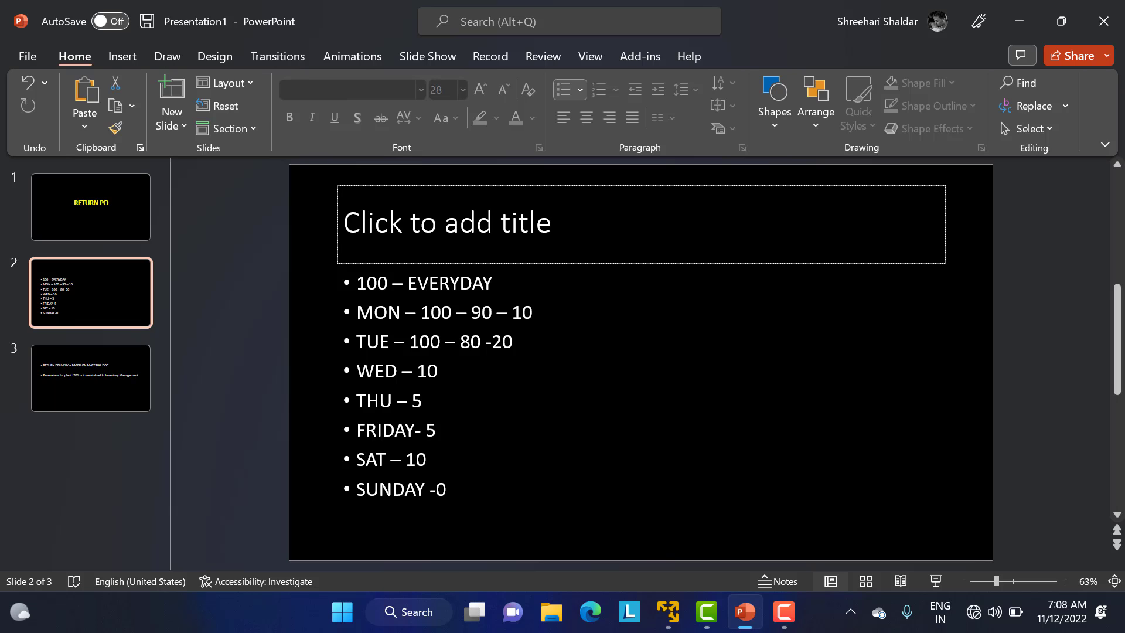
- Back in SAP, choose vendor 200080 with purchasing org LT01, group 000, company code LT01
click(668, 612)
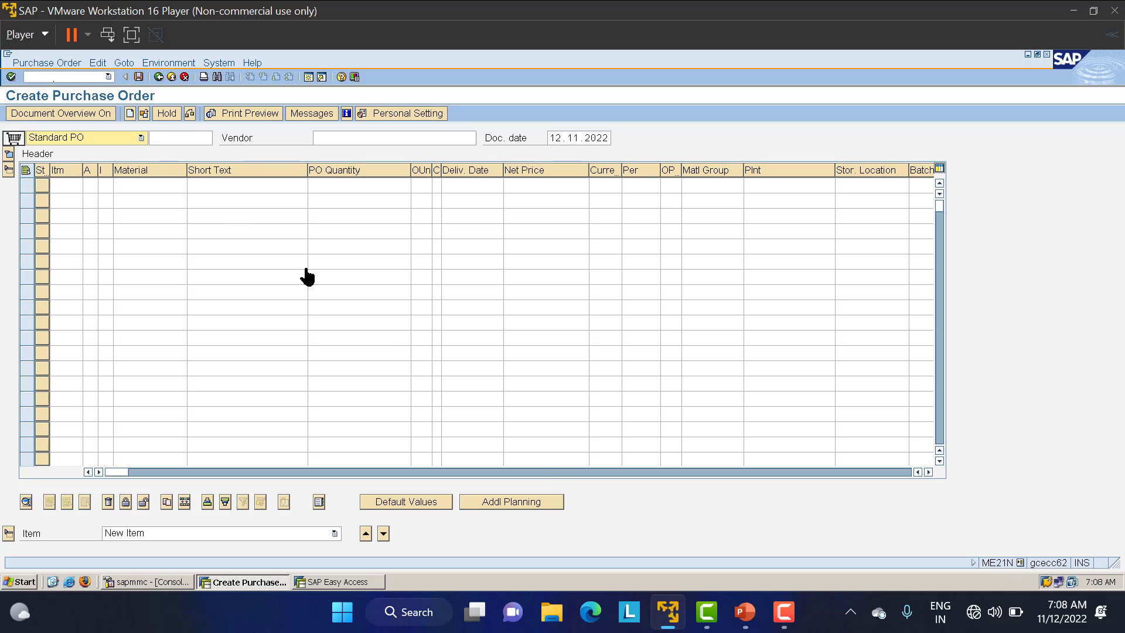
click(357, 138)
click(347, 153)
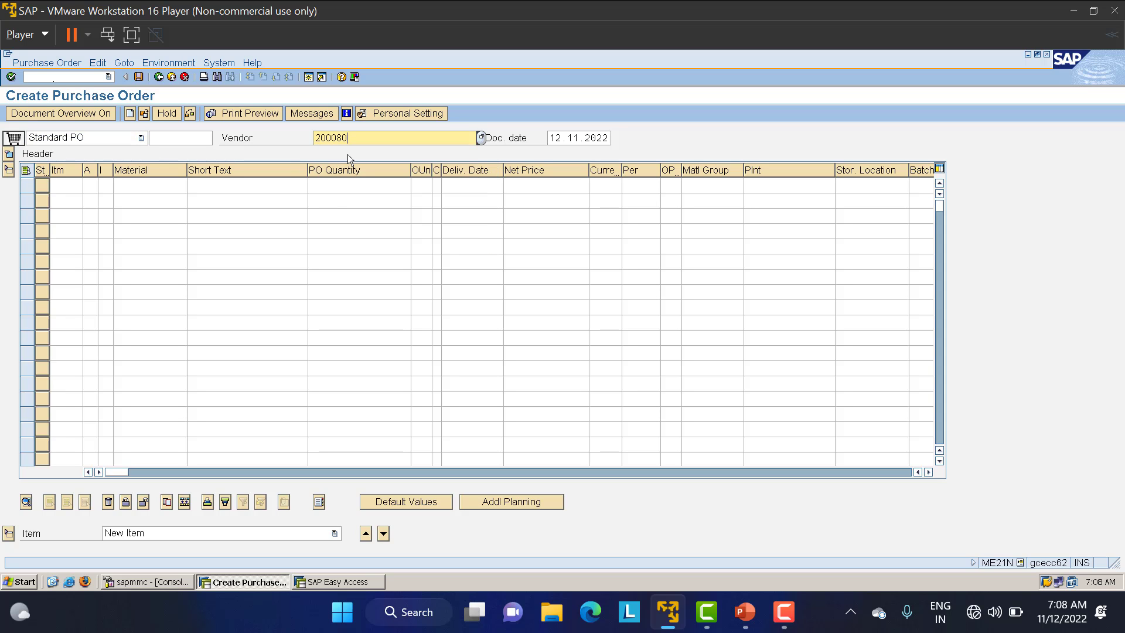
click(9, 155)
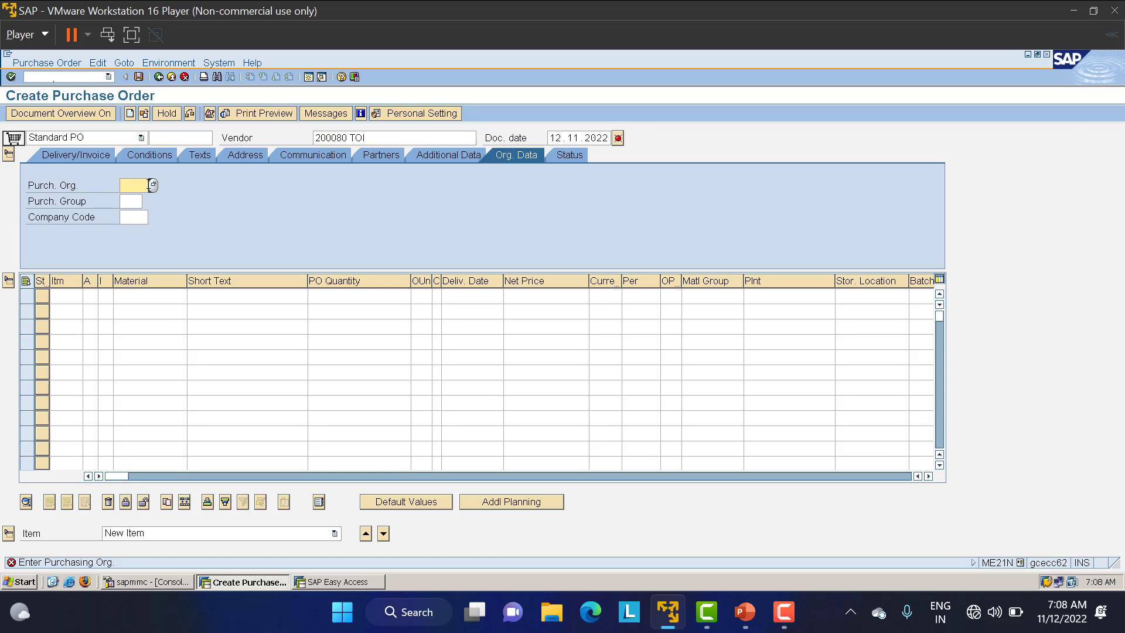
click(134, 185)
click(138, 200)
click(134, 201)
click(138, 215)
click(134, 216)
- Add an item of 60 of material 500000006 at plant LT01, storage location LT01
click(157, 297)
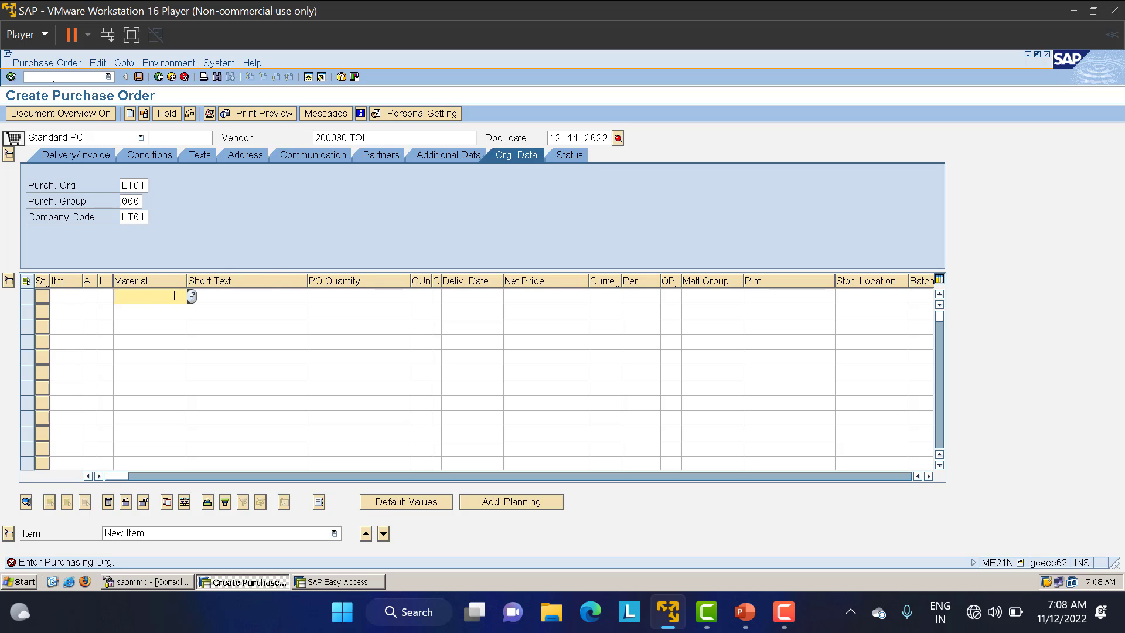
text(500000006)
click(362, 299)
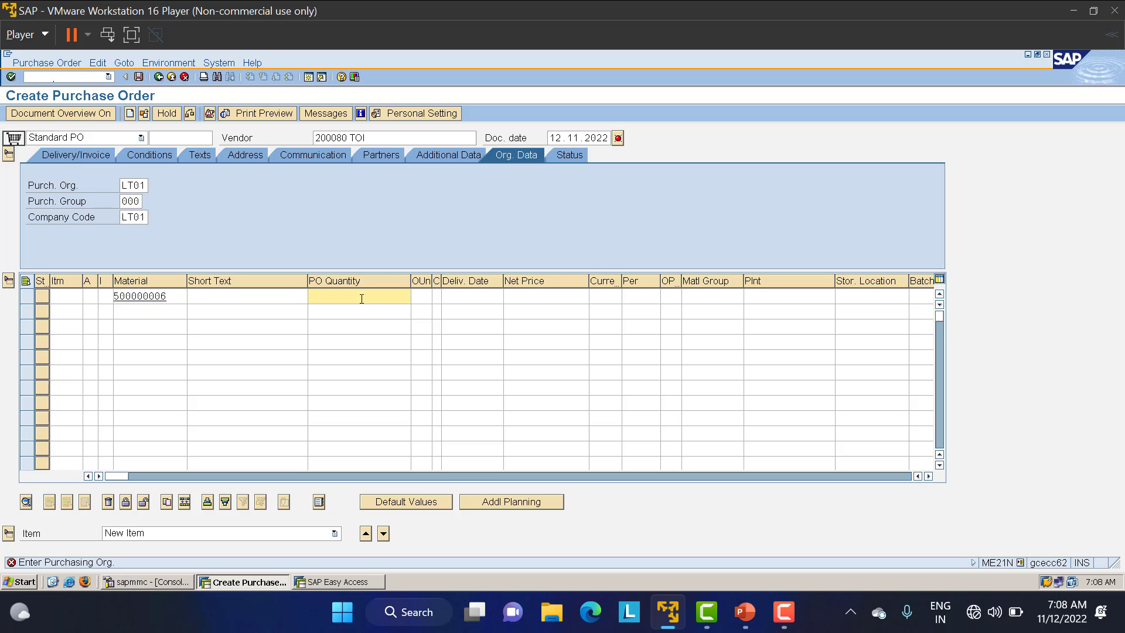
text(60)
click(767, 299)
text(LT01)
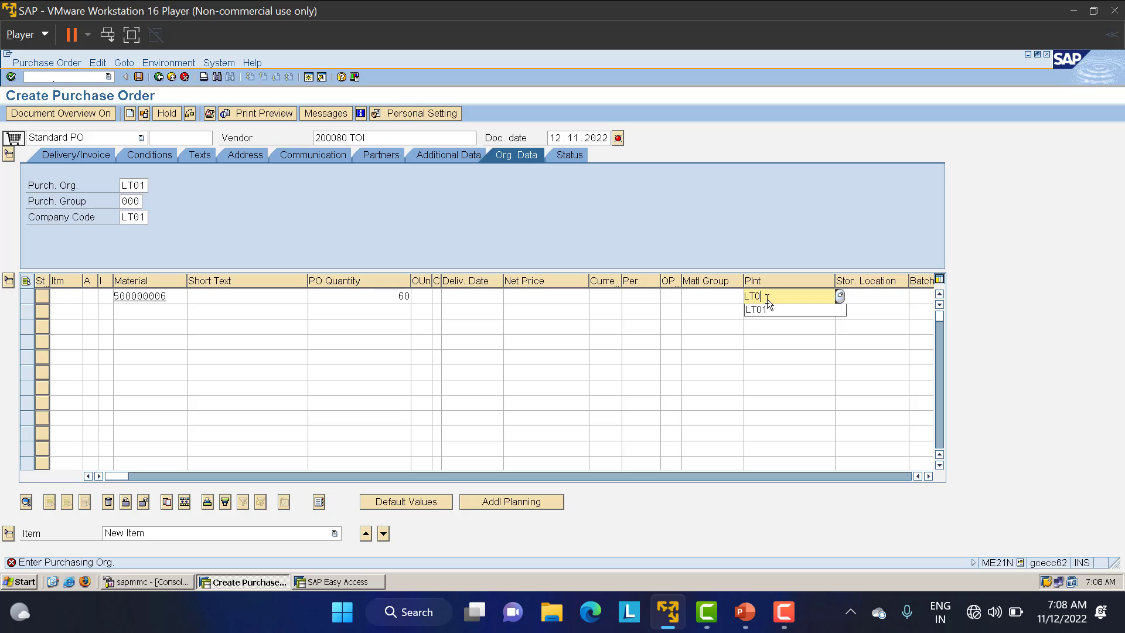
key(Tab)
text(LT01)
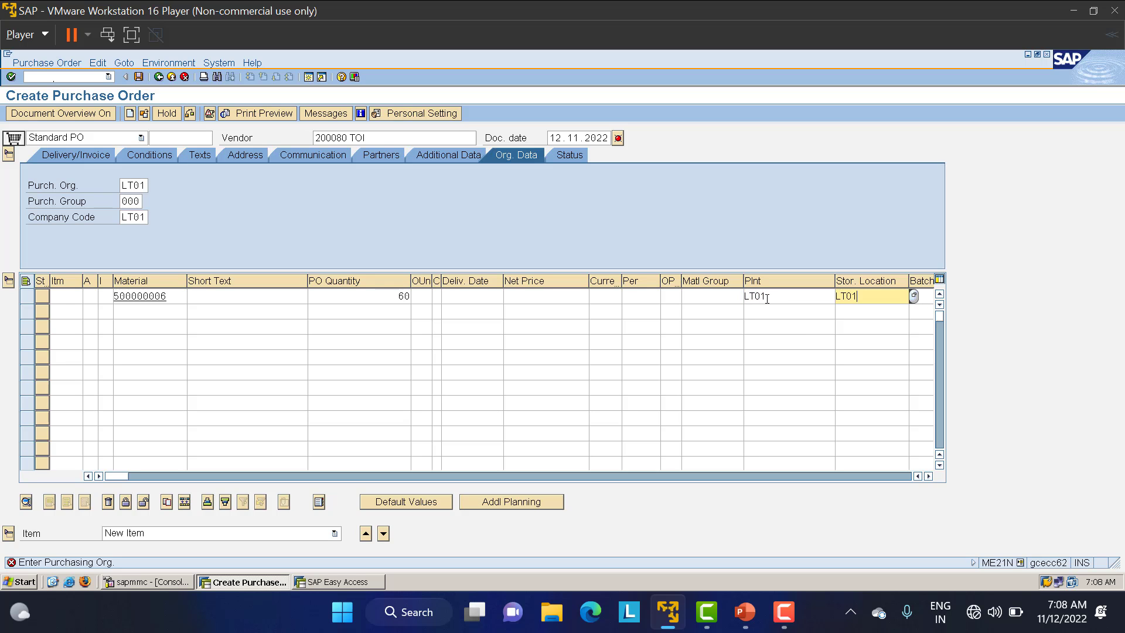
key(Return)
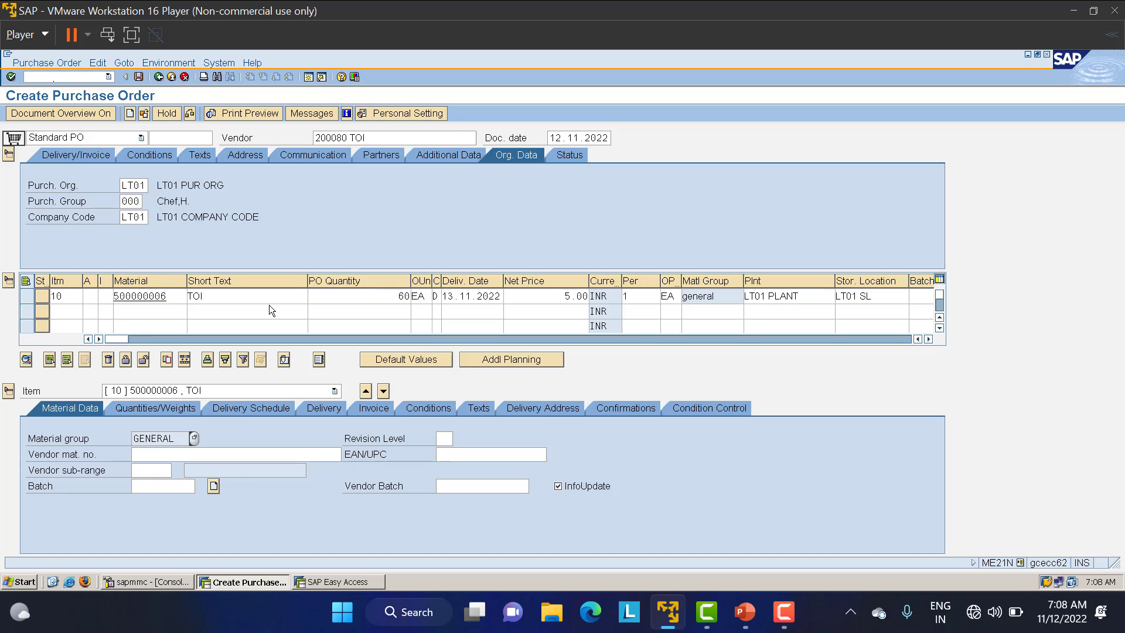
- Flag item 10 as a returns item and check the purchase order
click(930, 340)
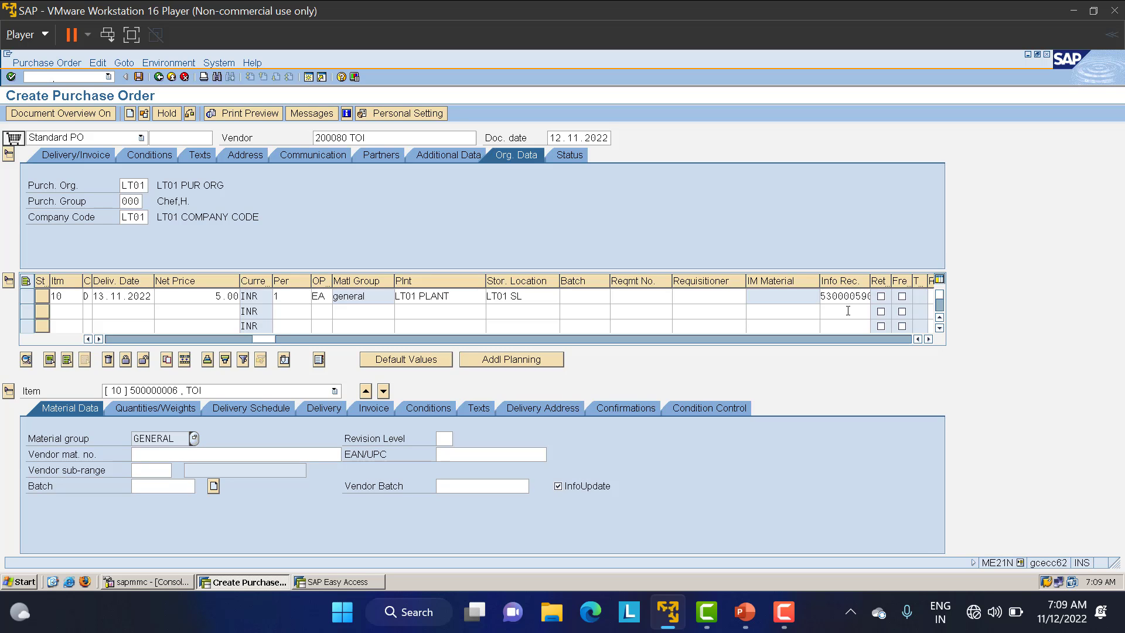
click(881, 297)
click(191, 114)
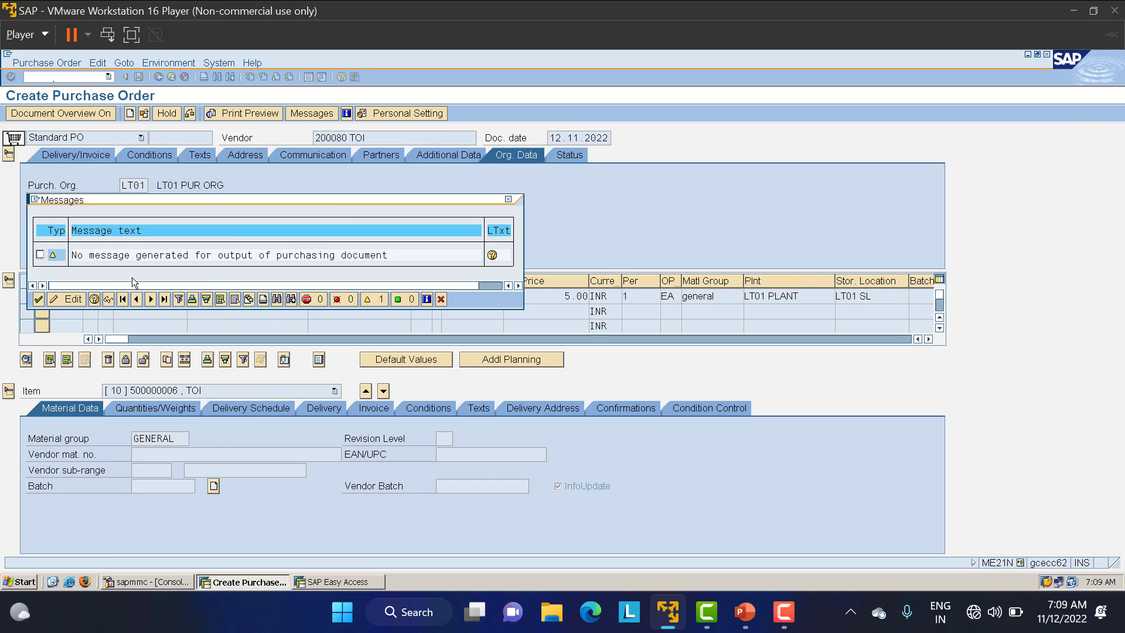
click(38, 300)
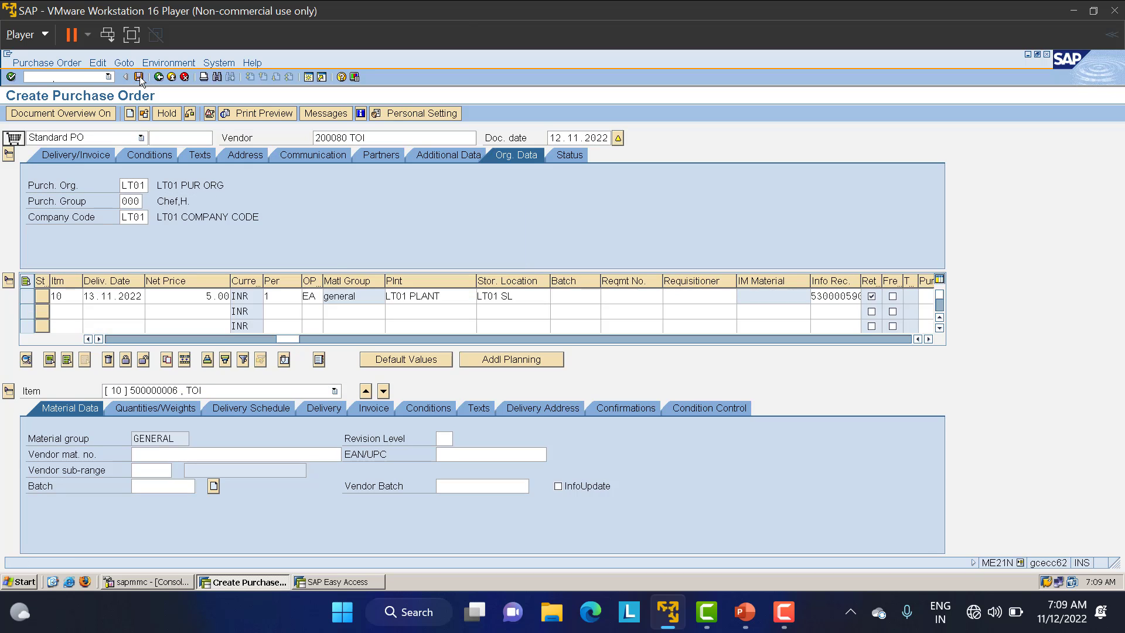
click(139, 77)
click(203, 299)
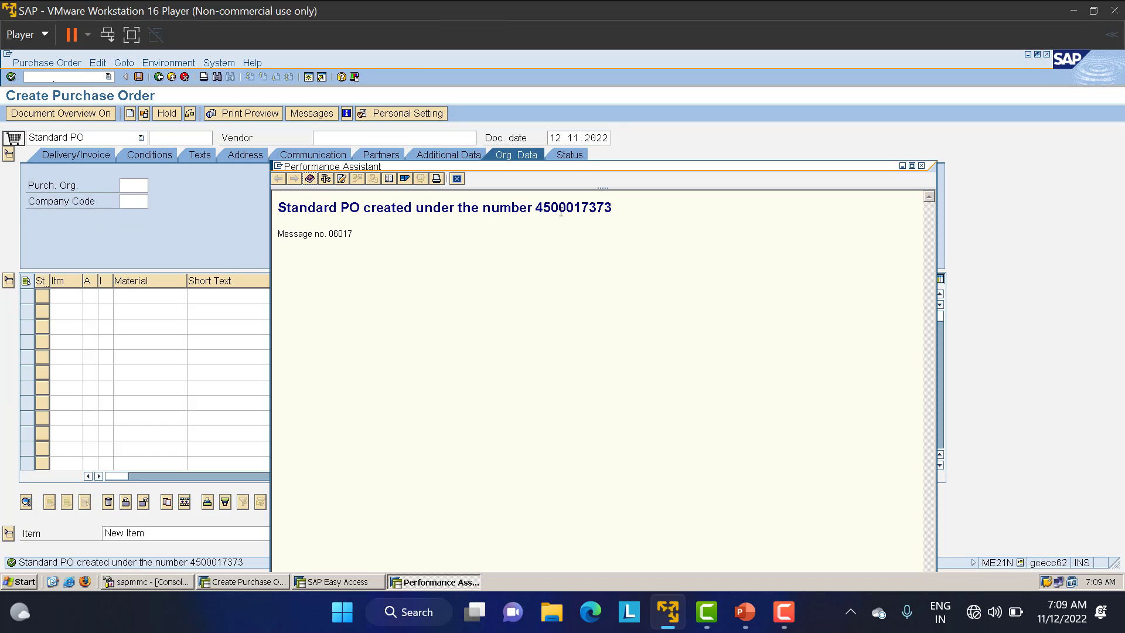
double_click(561, 208)
key(ctrl+c)
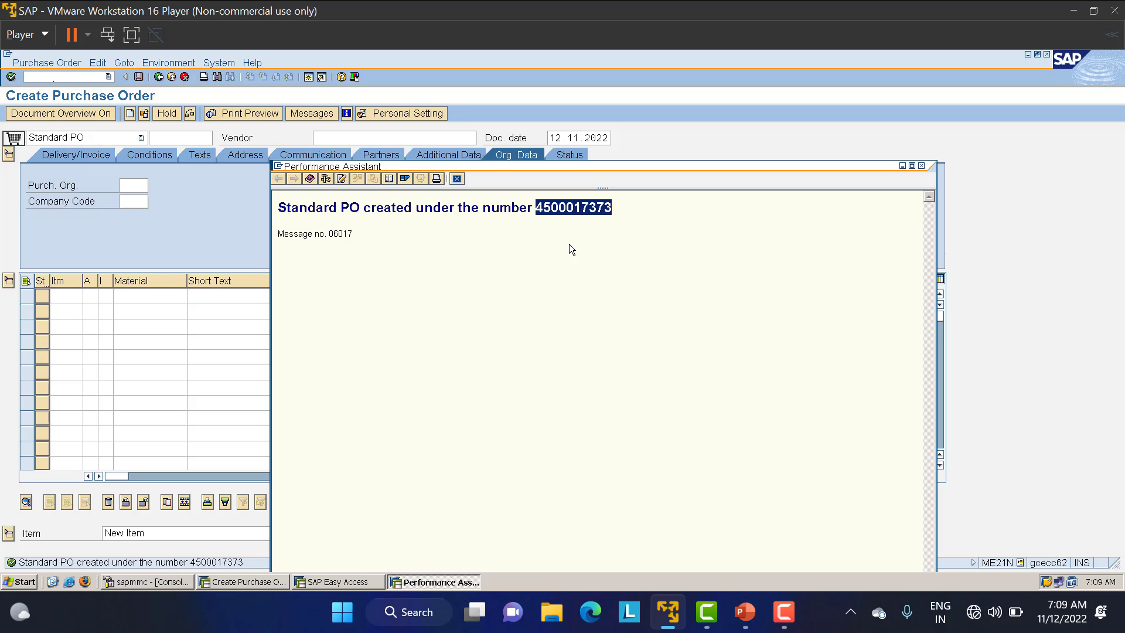
click(457, 178)
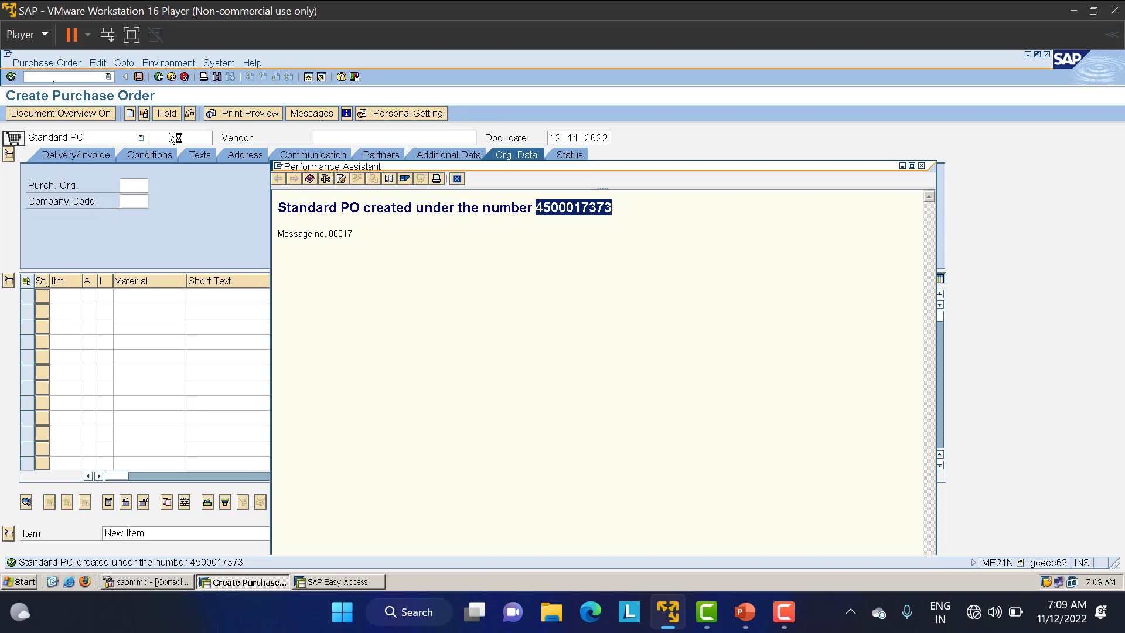
click(49, 78)
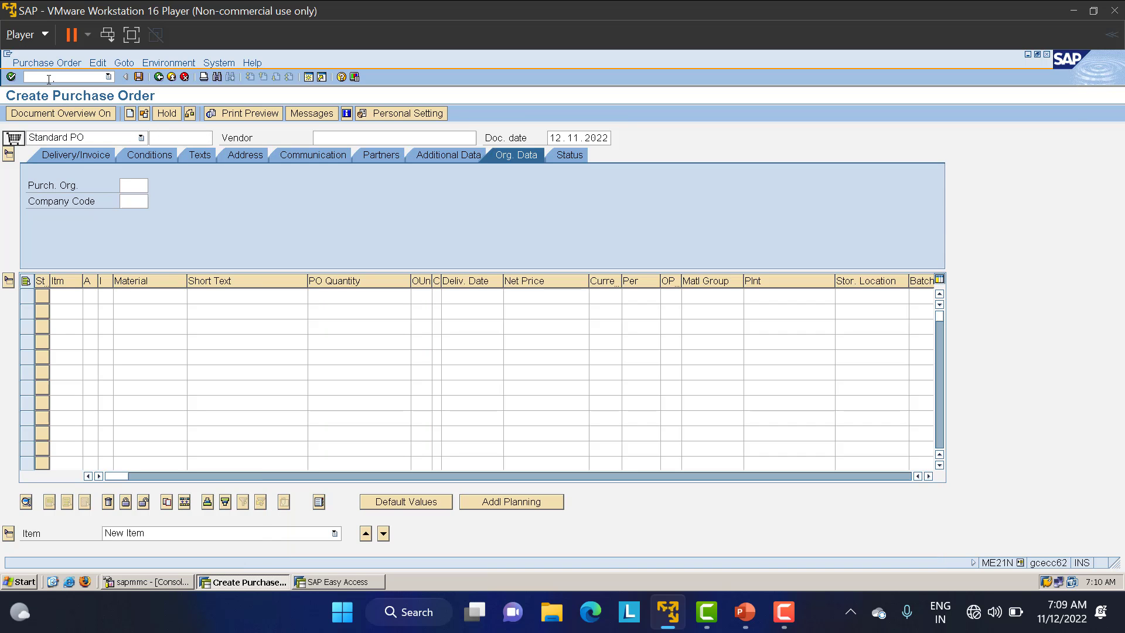
text(/NMIGO)
key(Return)
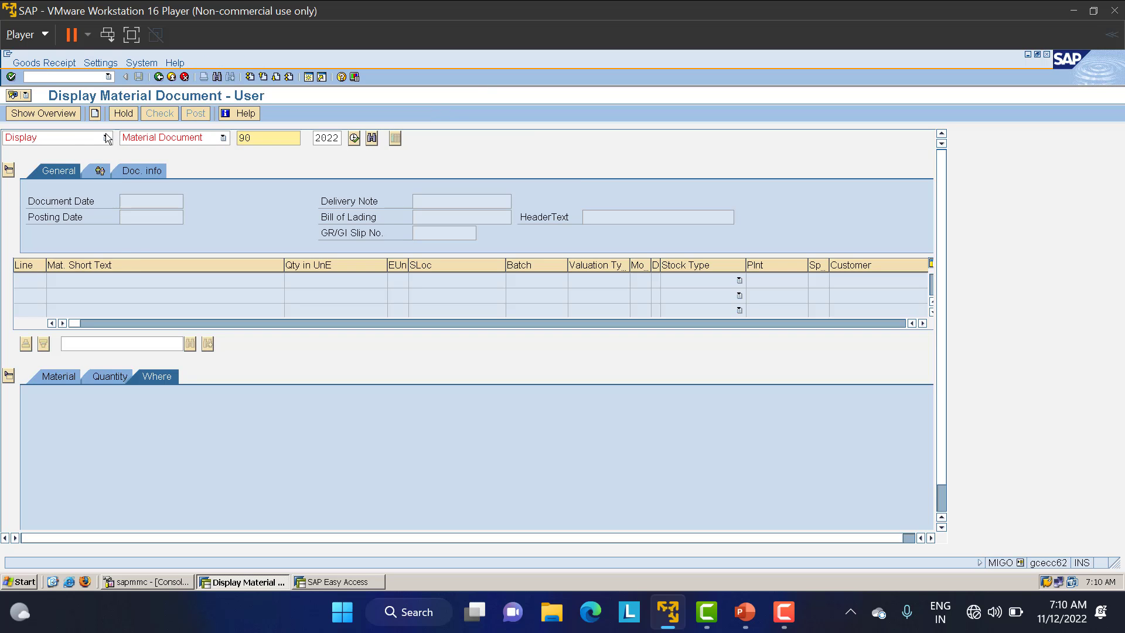
click(107, 138)
click(52, 162)
key(ctrl+v)
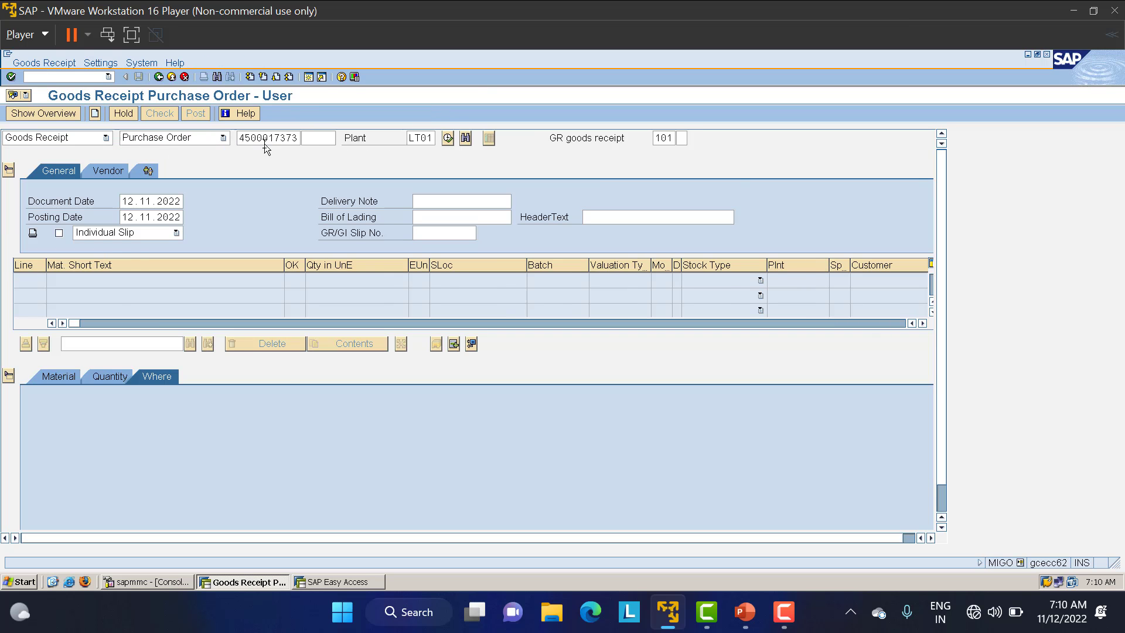
key(Return)
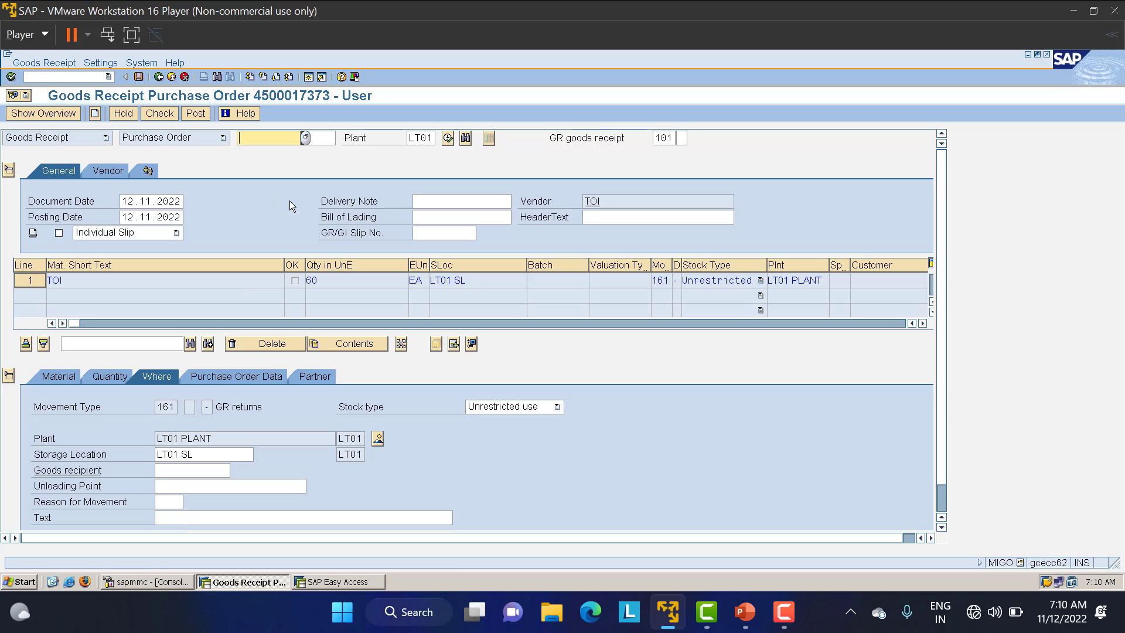
- Confirm movement type 161 on line 1, mark the item OK and post
double_click(669, 279)
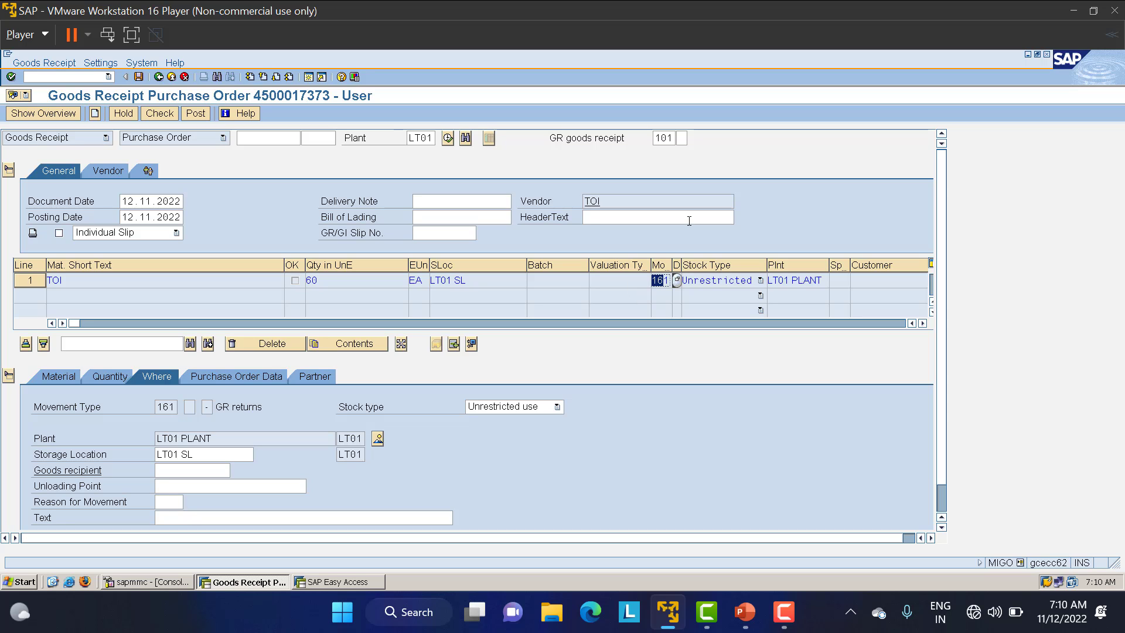
key(Return)
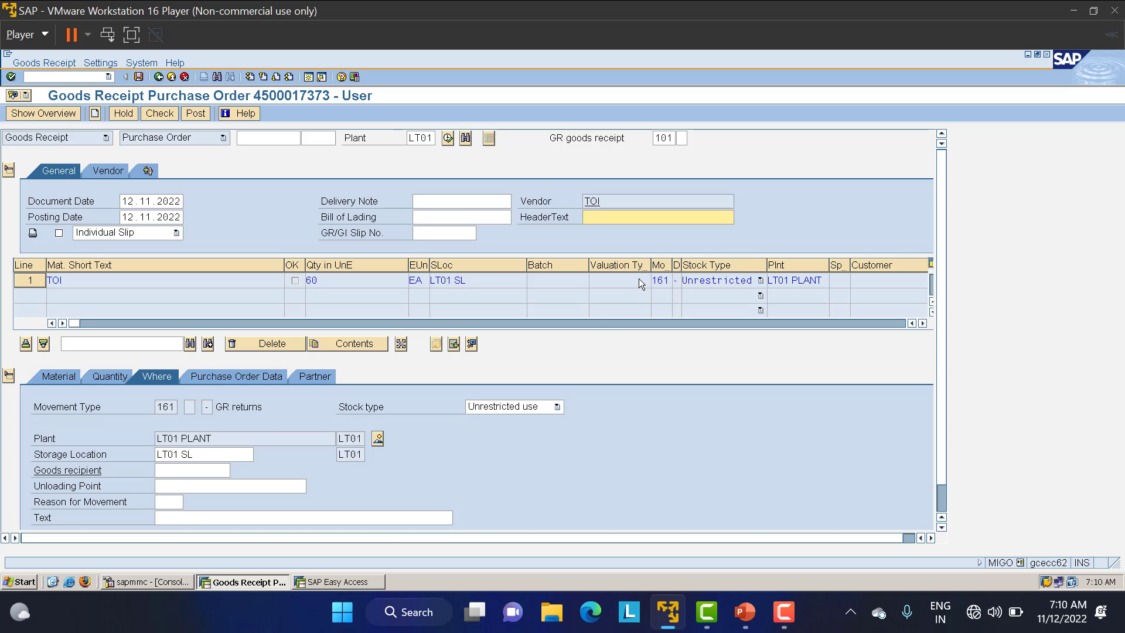
scroll(111, 177, down, 1)
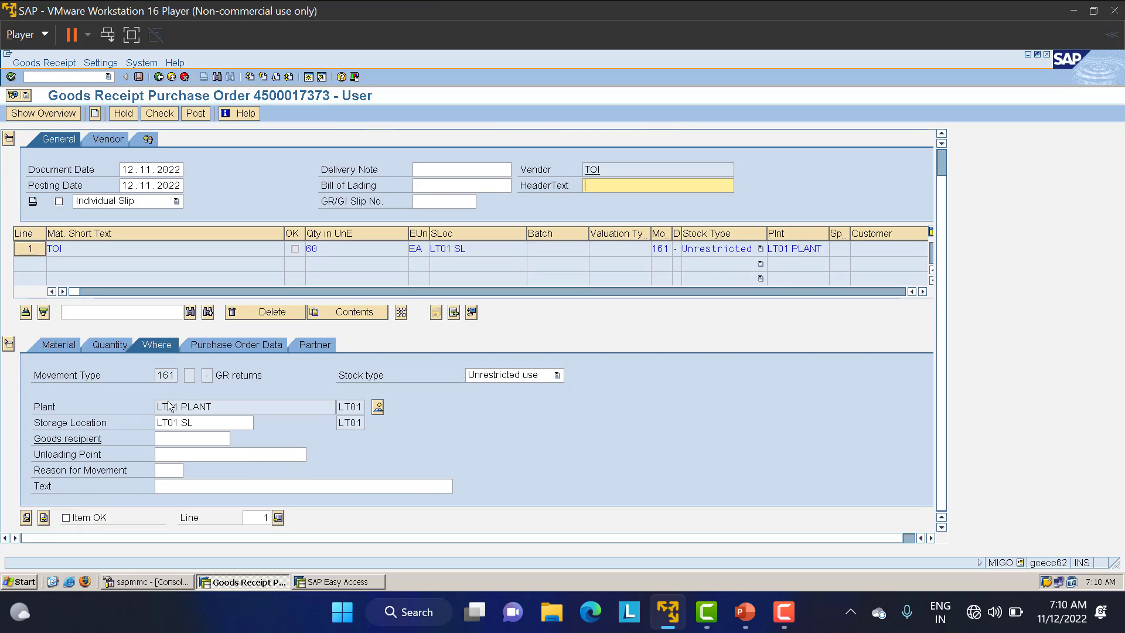
click(66, 518)
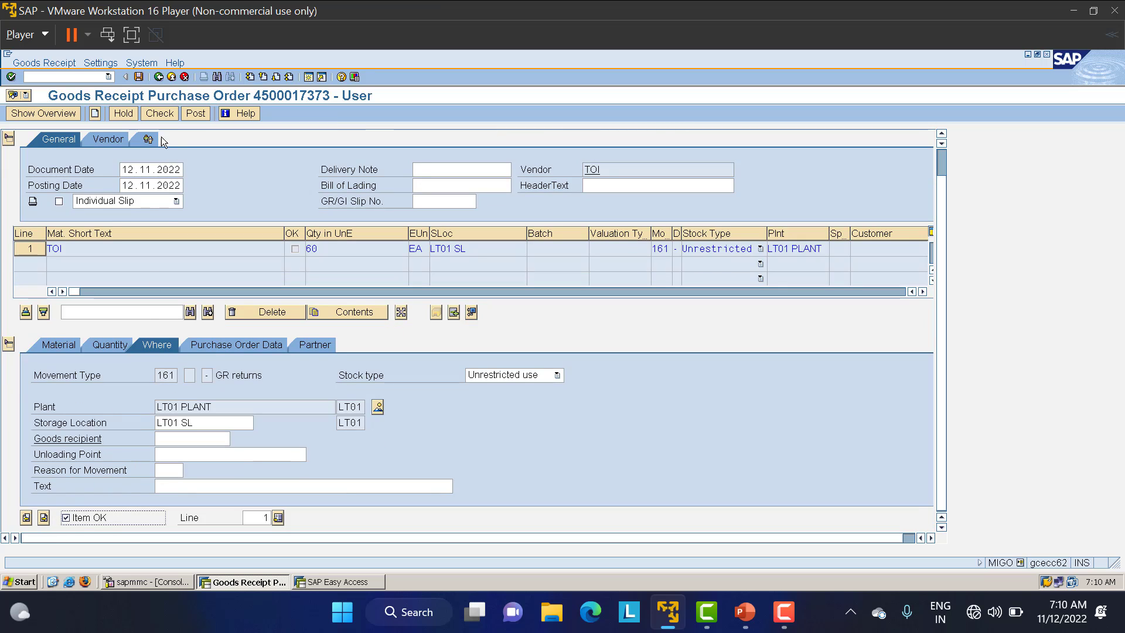
click(194, 113)
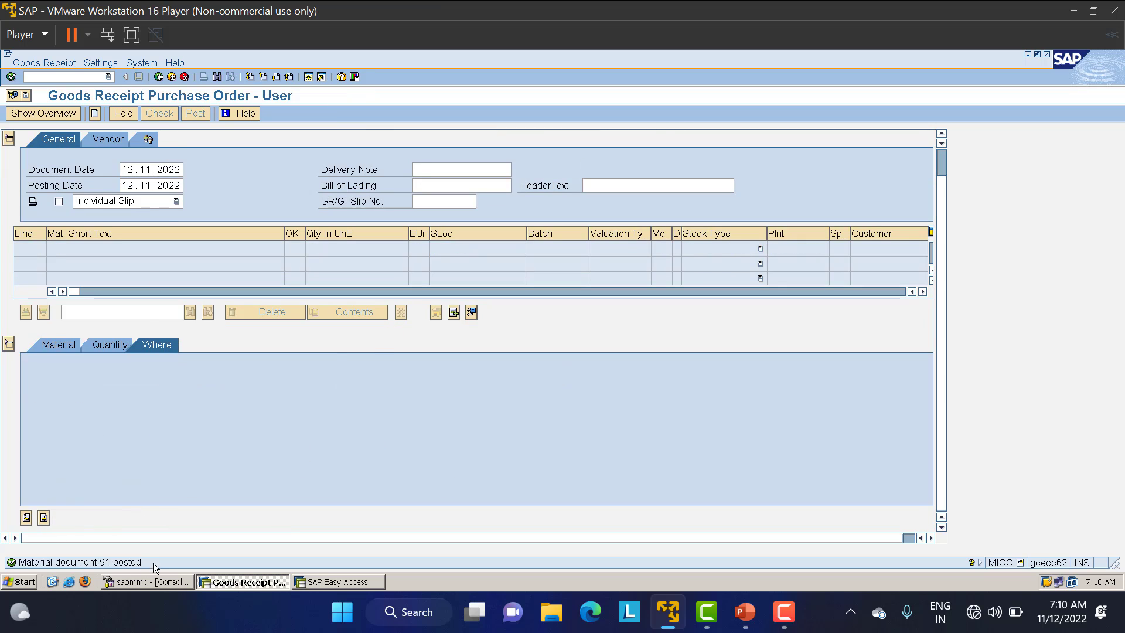
click(65, 79)
text(/N)
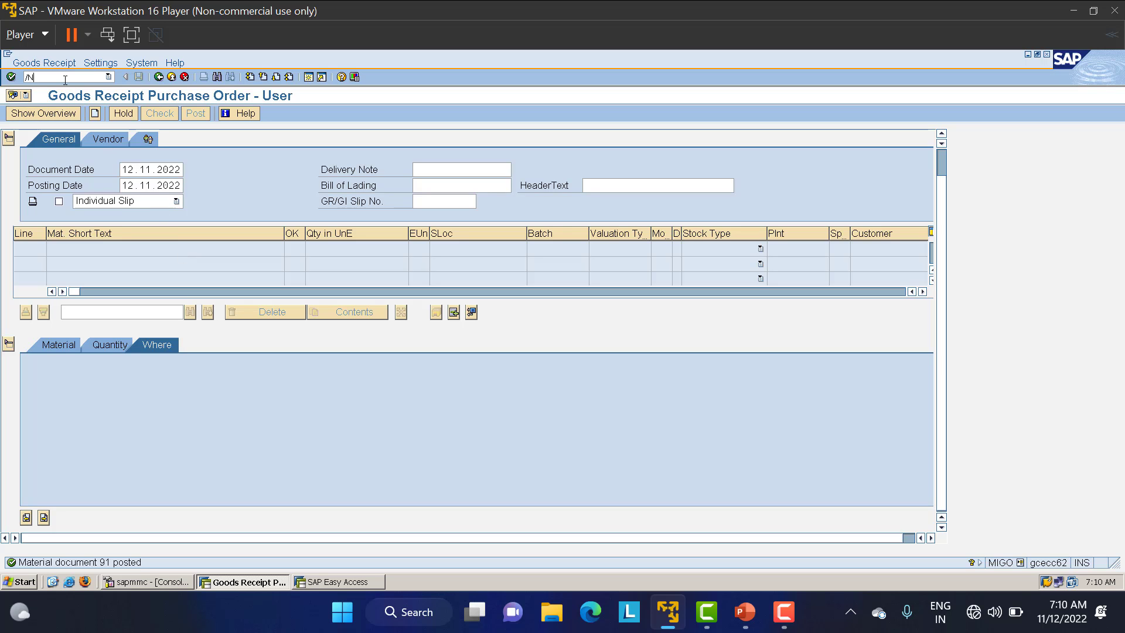
text(MIGO)
key(Return)
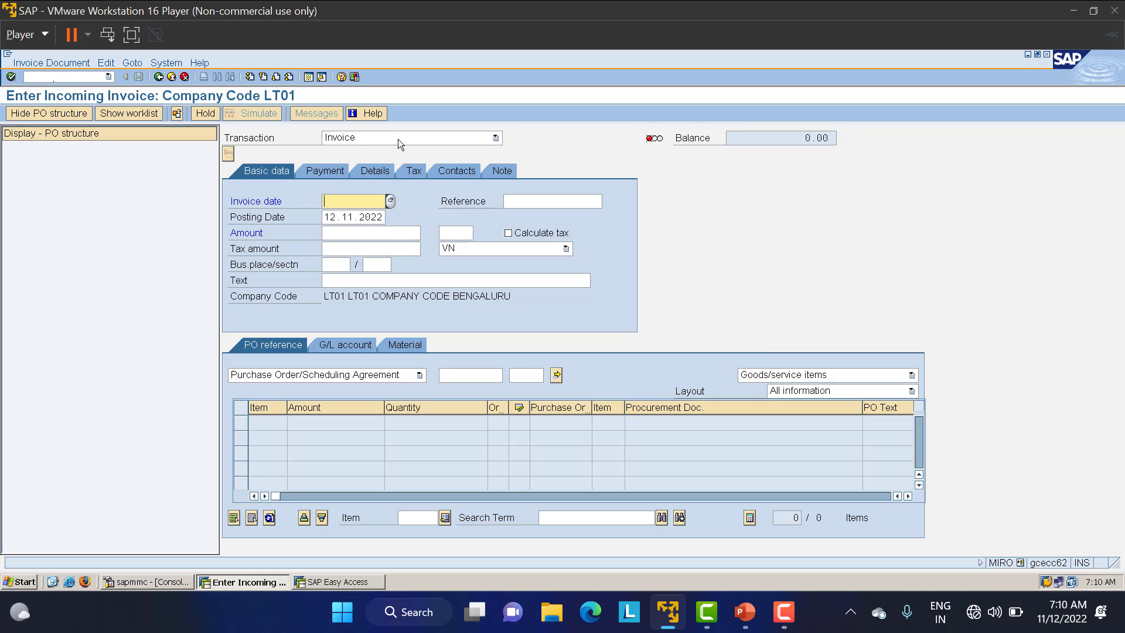
click(359, 139)
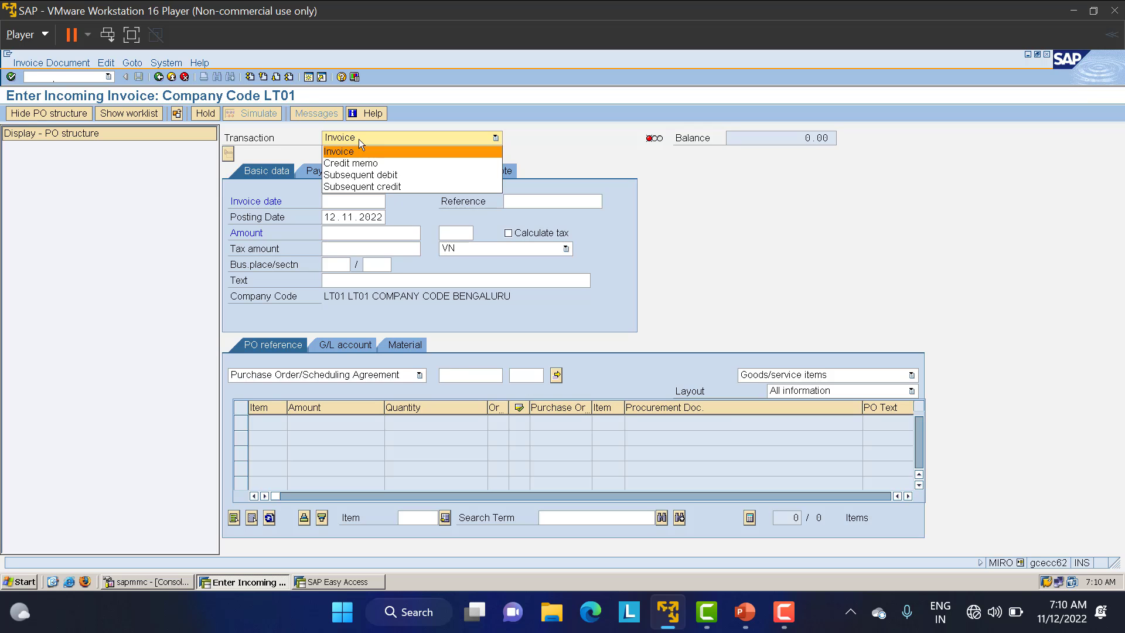
click(639, 230)
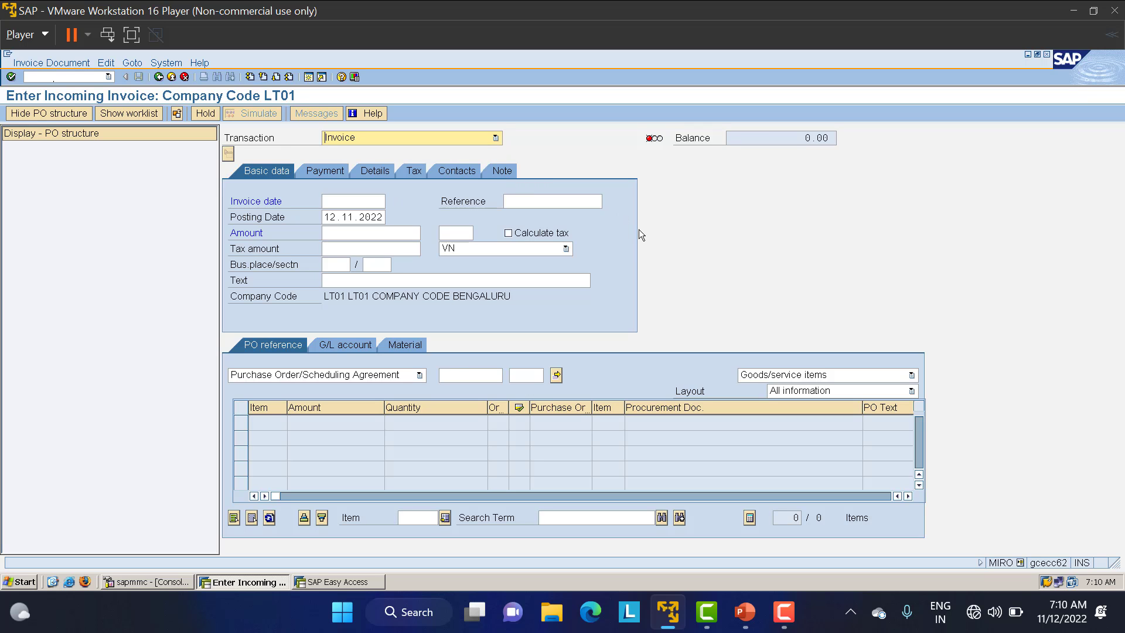
click(358, 200)
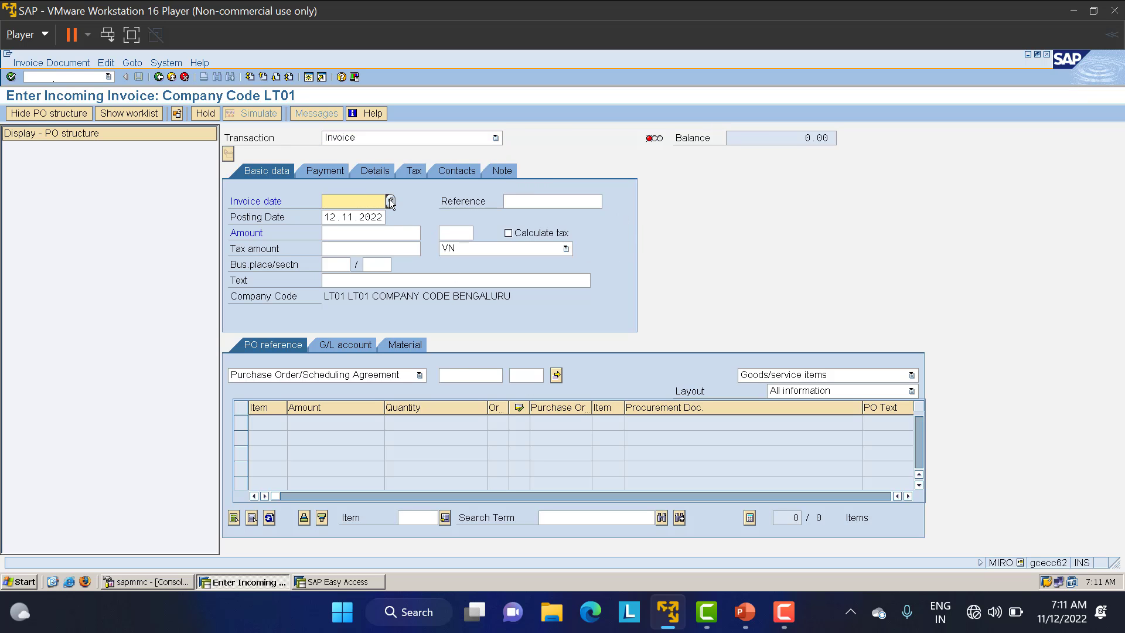
click(389, 200)
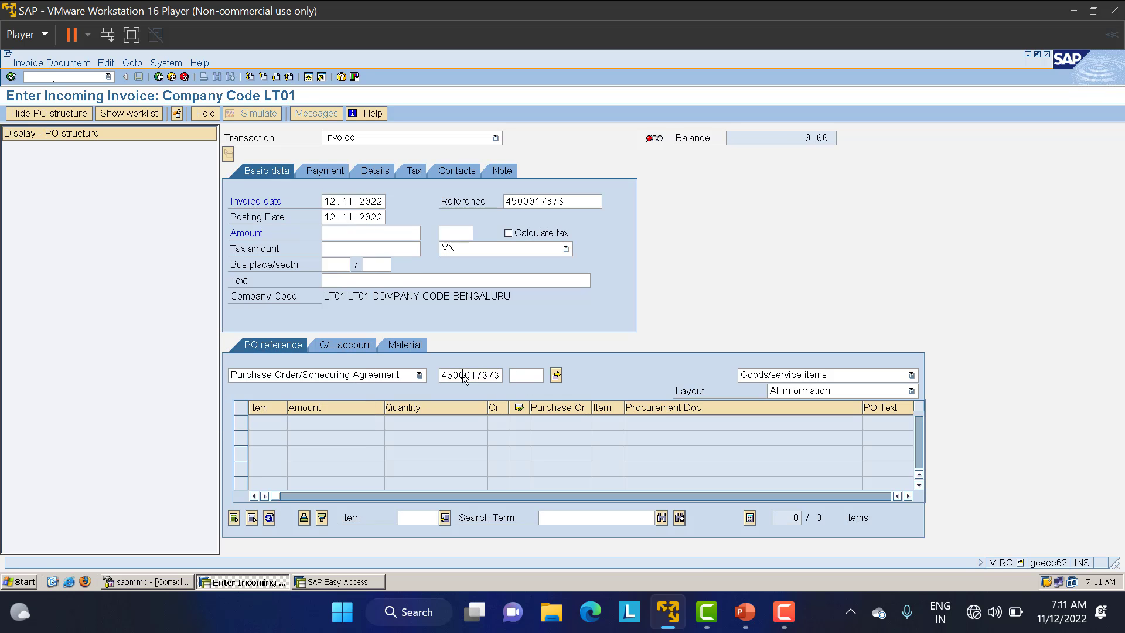
key(Return)
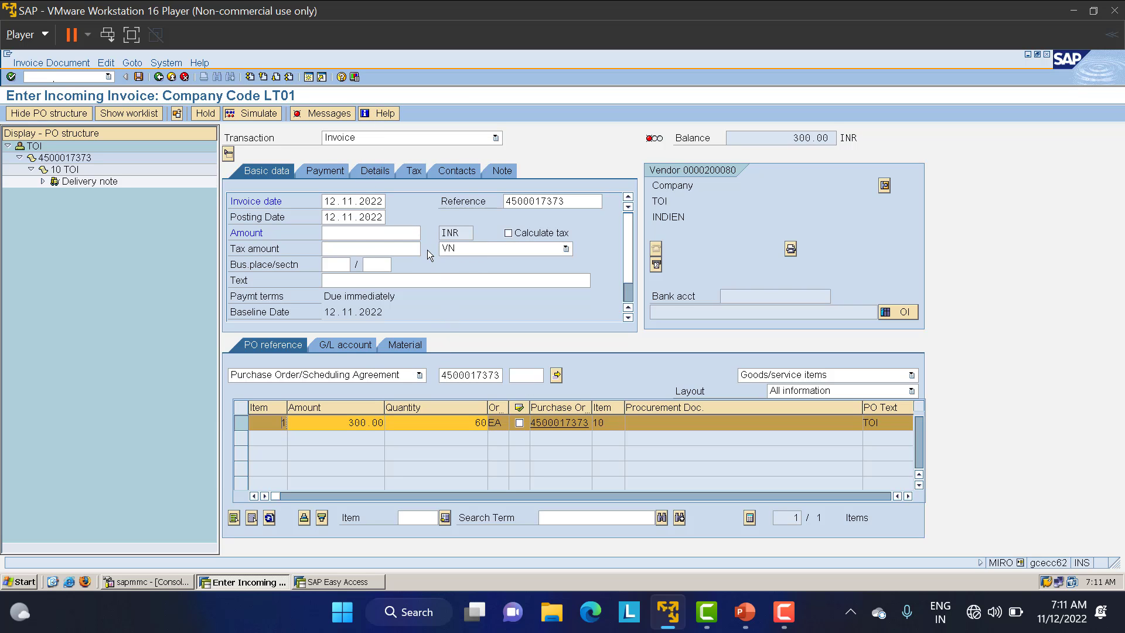
- Change the transaction type from Invoice to Credit memo
click(381, 142)
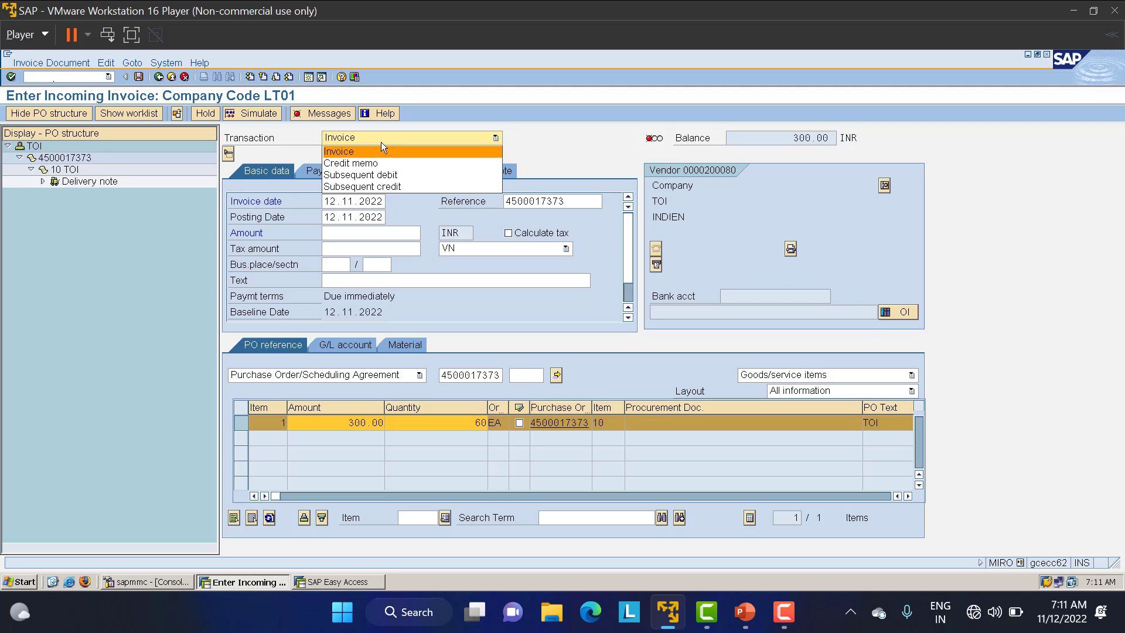
click(368, 156)
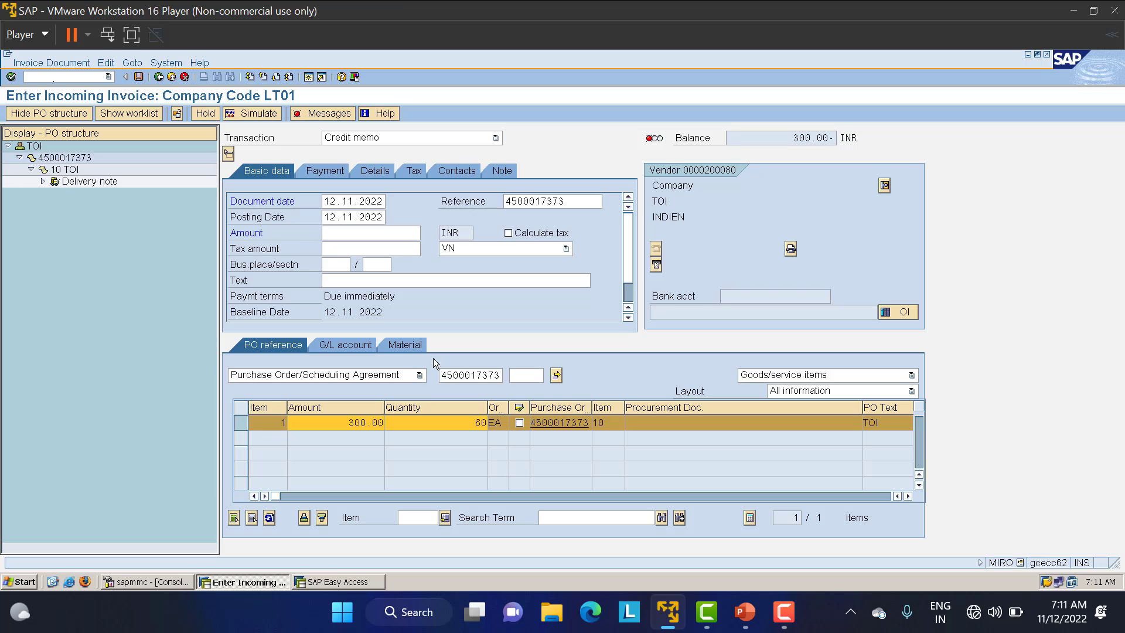
key(Return)
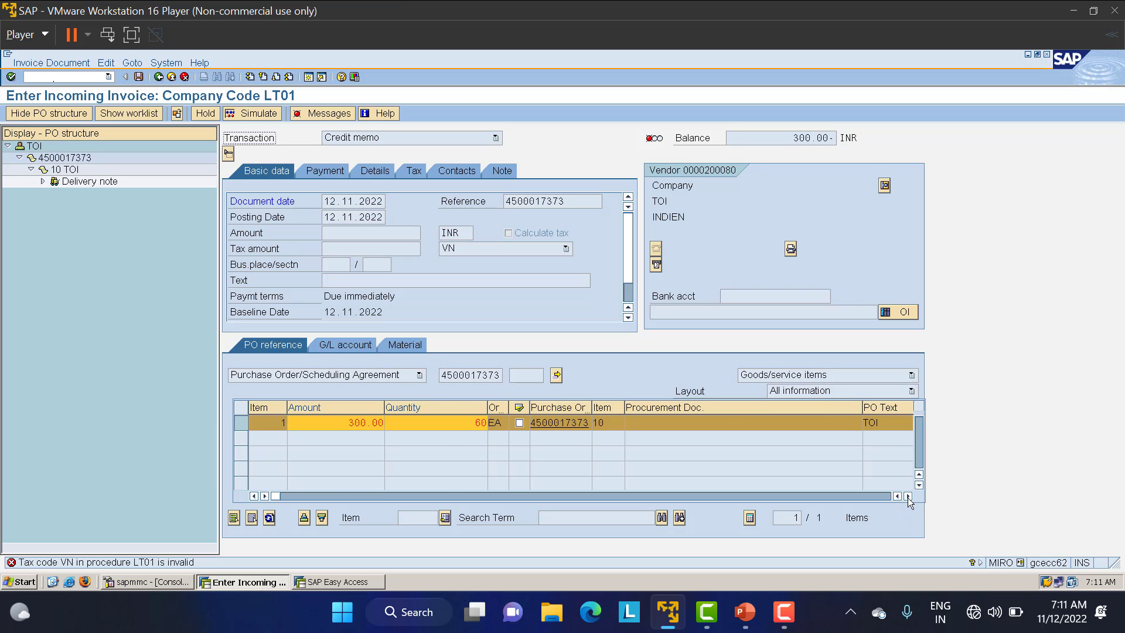
- Set tax code LT and amount 300.00 so the balance reaches 0.00
click(908, 496)
click(908, 495)
click(908, 496)
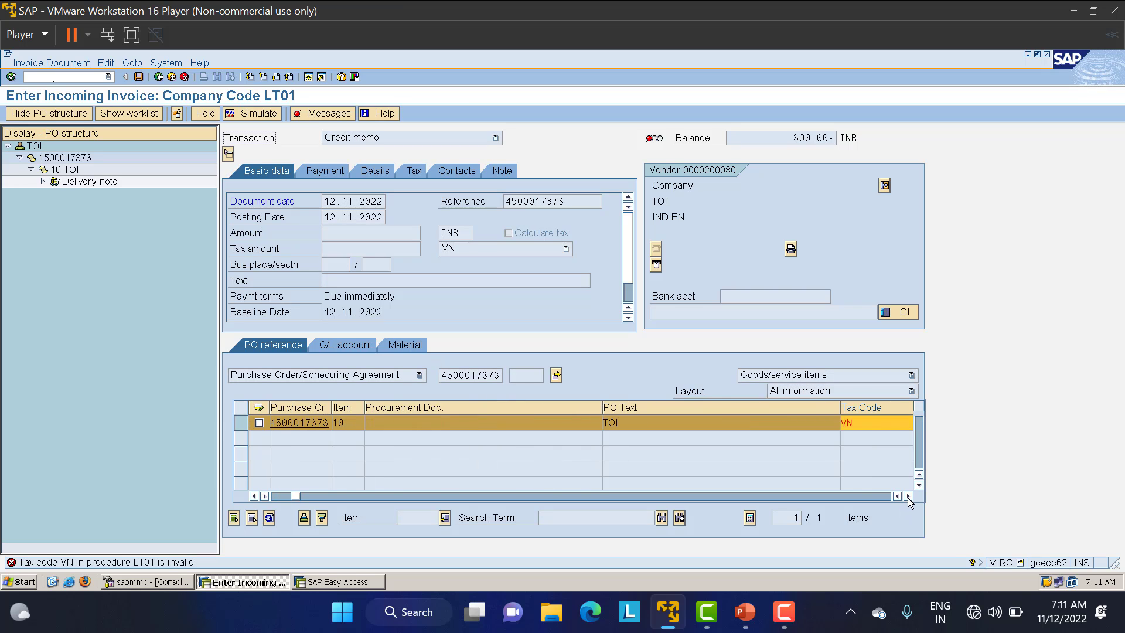
click(515, 249)
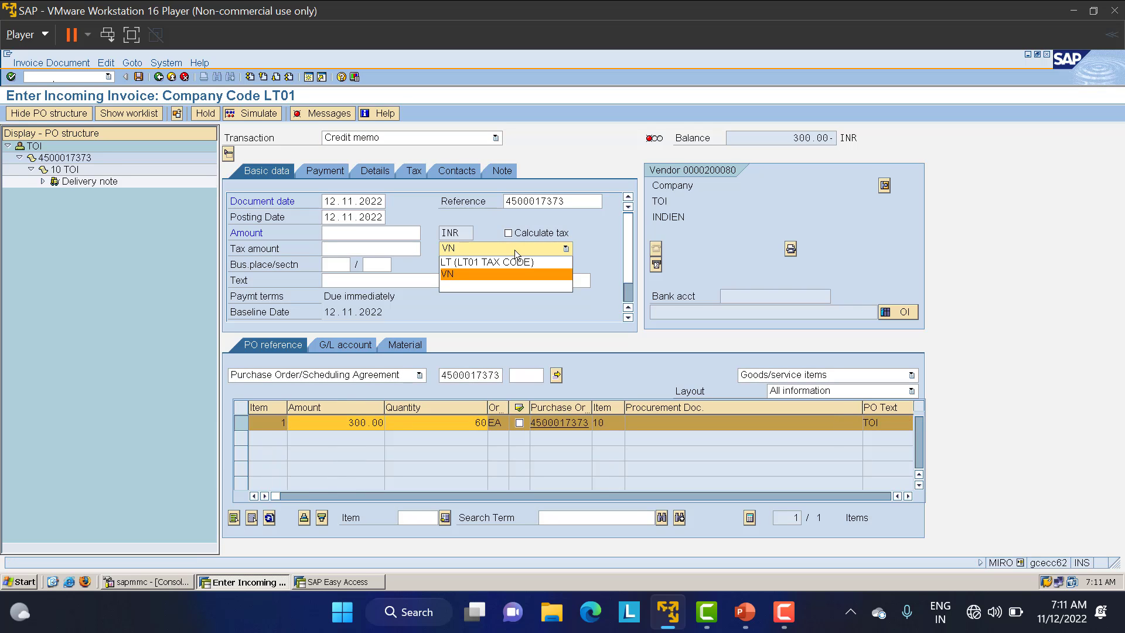
click(499, 263)
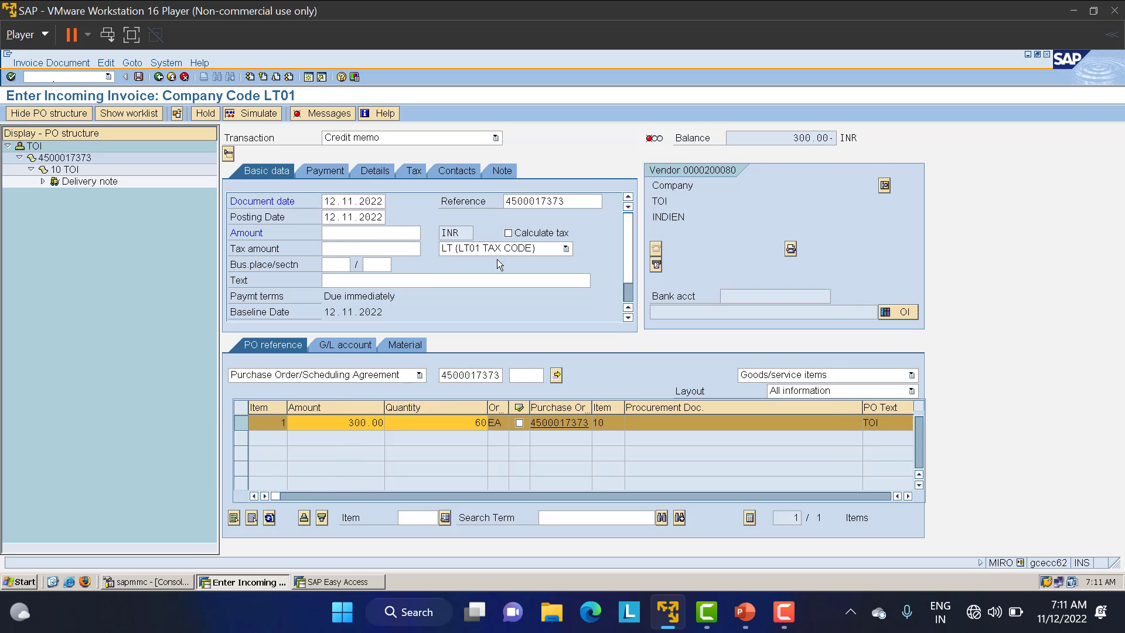
click(347, 235)
text(300)
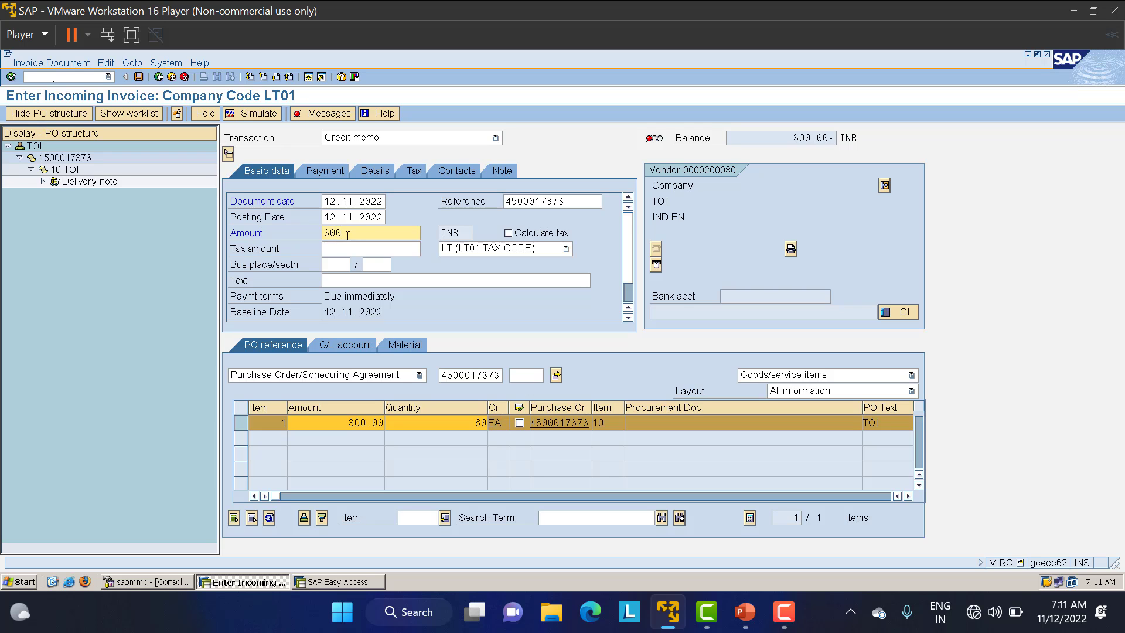
key(Return)
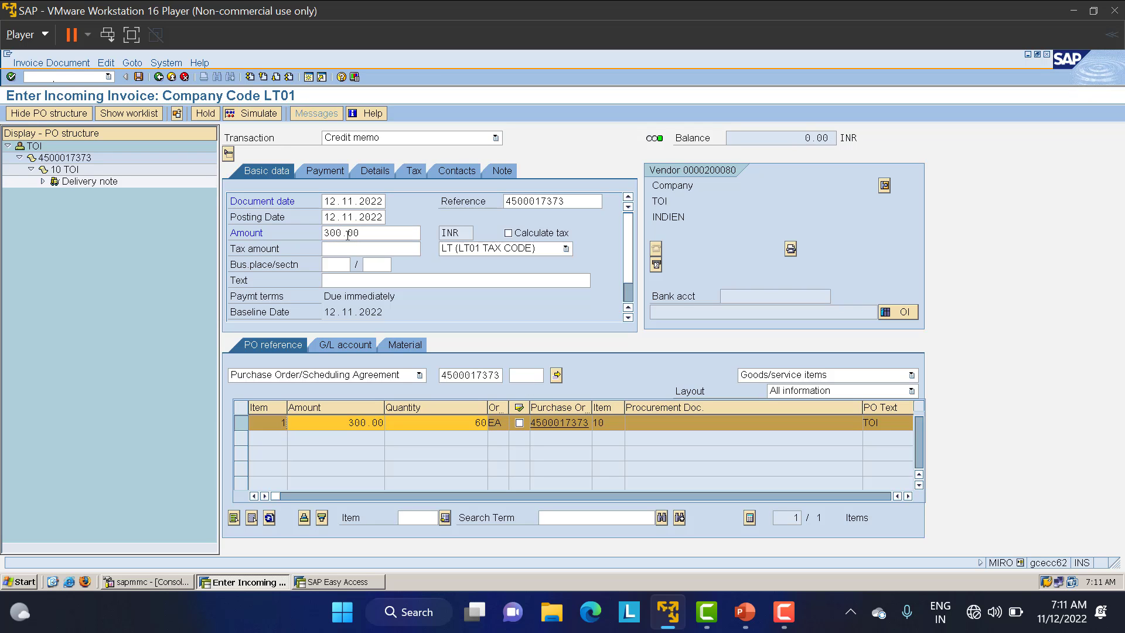
click(258, 114)
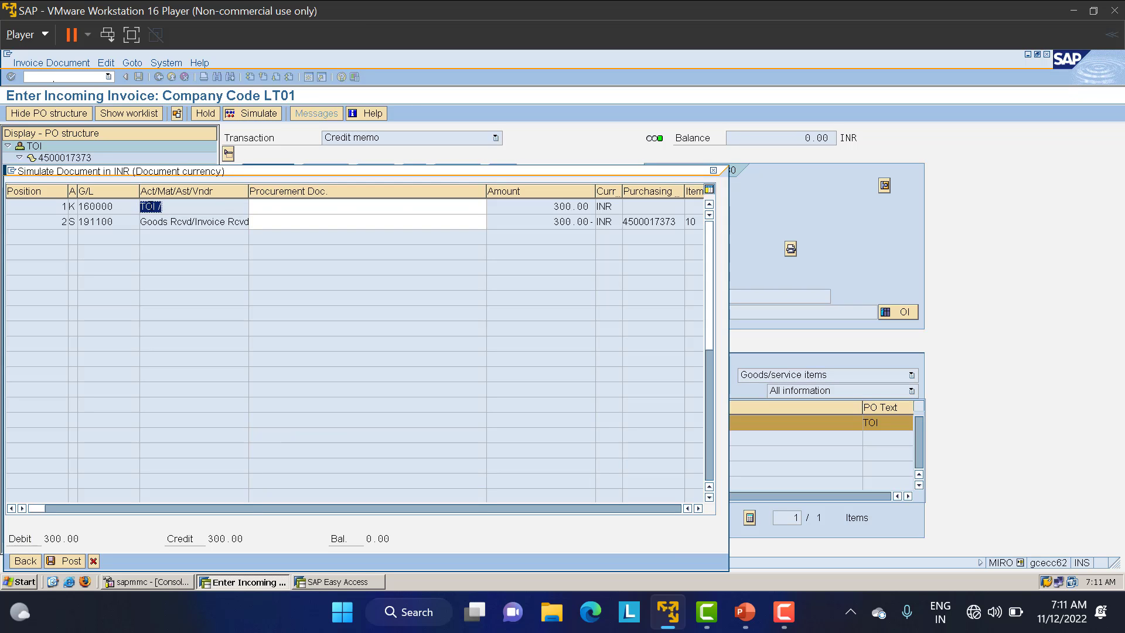
drag(549, 206, 613, 208)
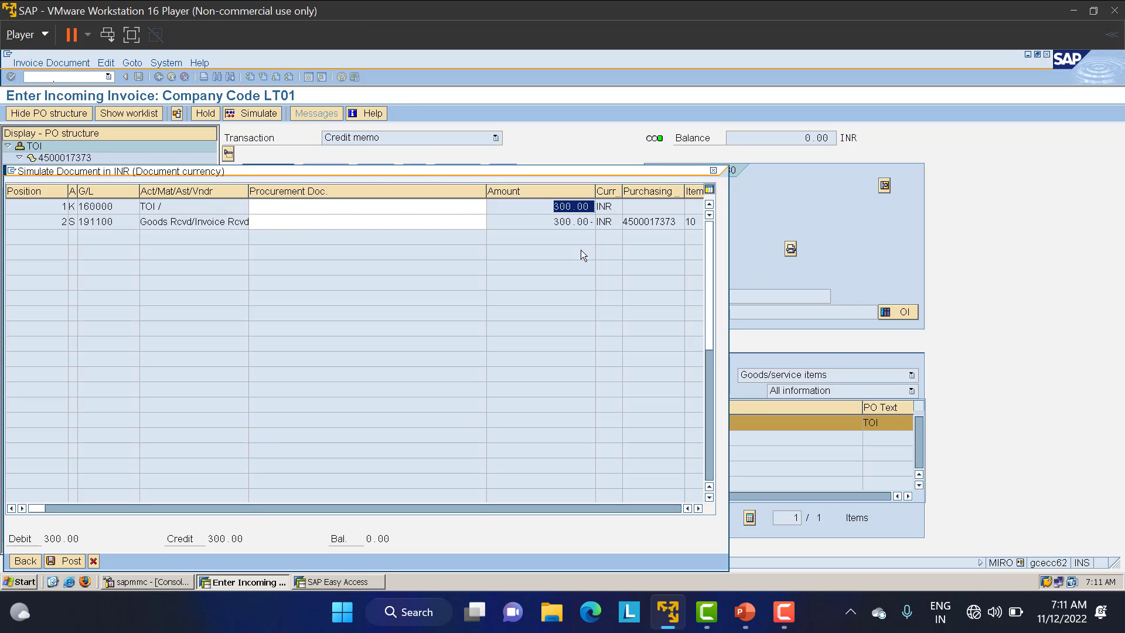
double_click(125, 224)
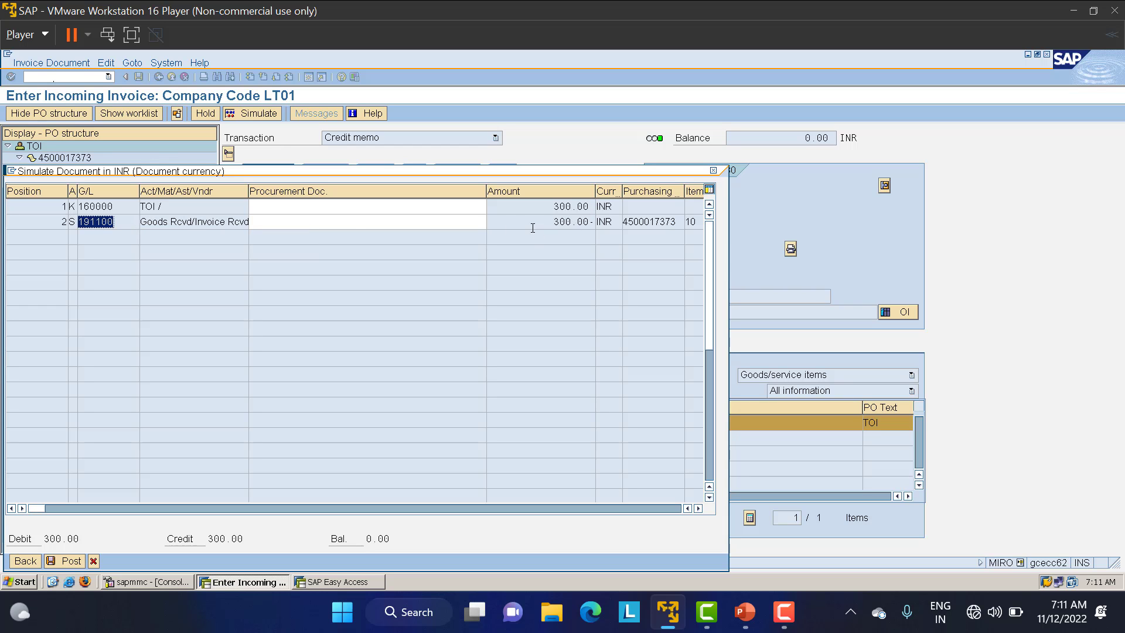
drag(552, 223, 621, 236)
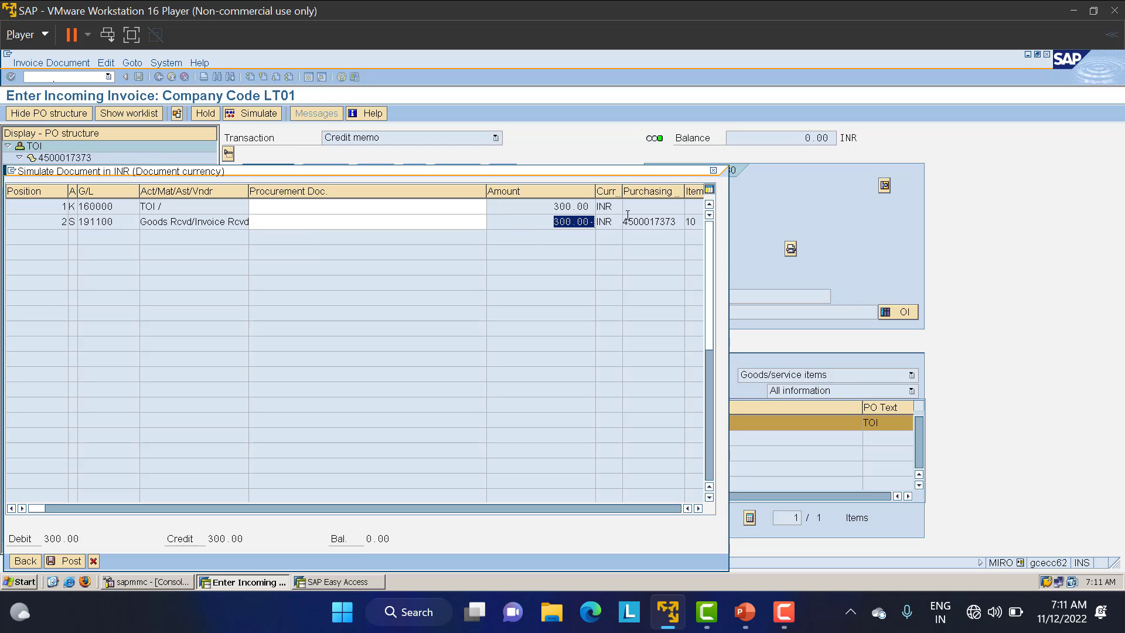
key(Escape)
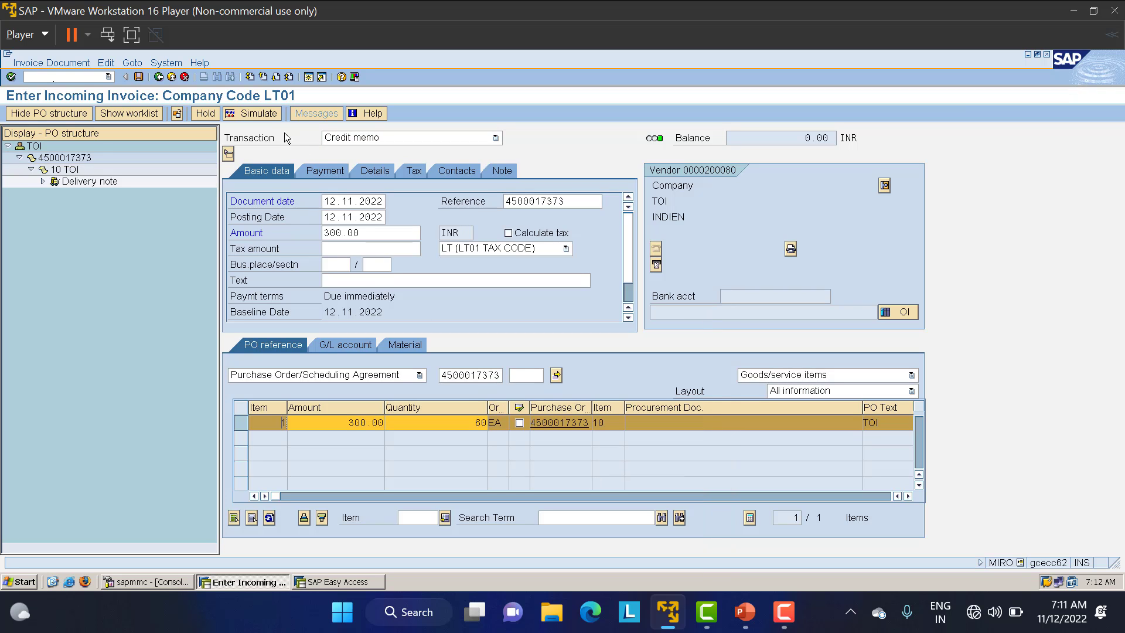